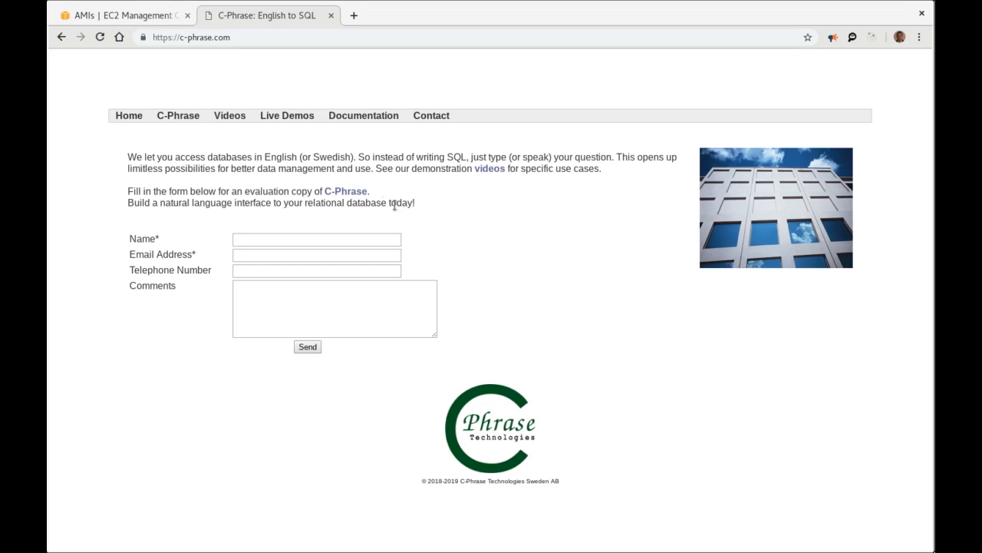
Close the C-Phrase website tab, leaving the EC2 AMIs page with the private C-Phrase image.
{"action": "left_click", "coordinate": [107, 12]}
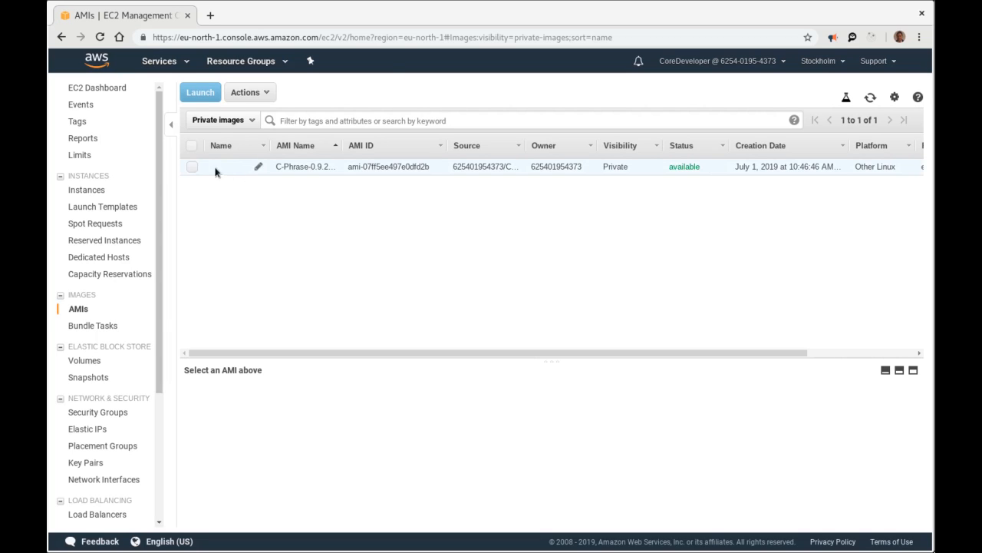
Start launching the C-Phrase AMI as a t3.micro instance.
{"action": "left_click", "coordinate": [191, 166]}
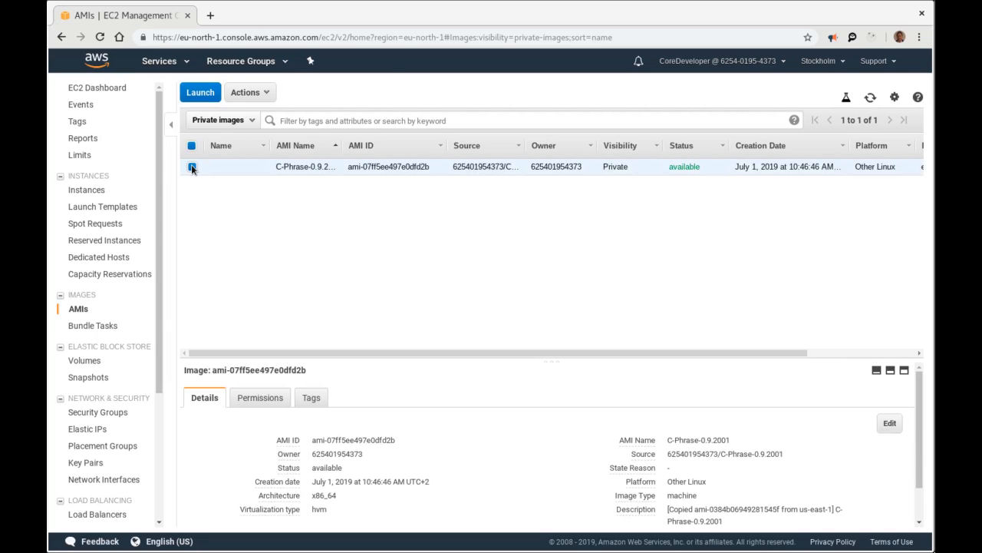
{"action": "left_click", "coordinate": [195, 95]}
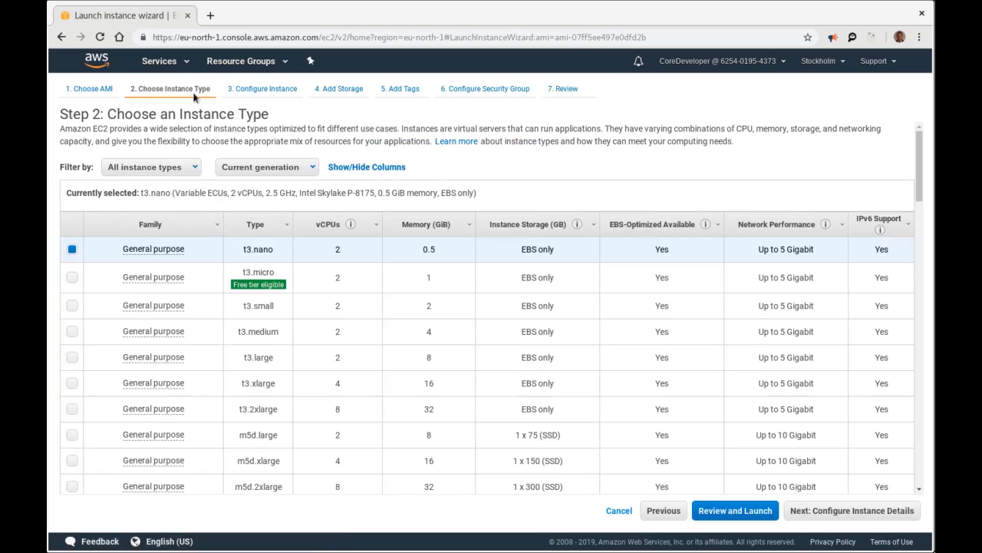
{"action": "left_click", "coordinate": [72, 277]}
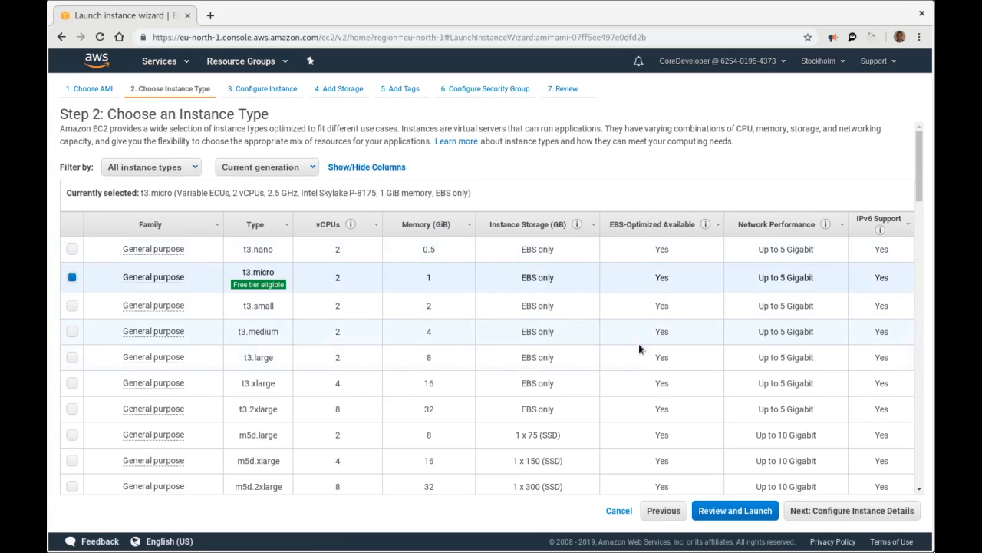
{"action": "left_click", "coordinate": [835, 511]}
Set the user data to '#!/bin/bash' then '/root/start-cp.sh' and proceed to storage.
{"action": "scroll", "coordinate": [480, 399], "scroll_direction": "down", "scroll_amount": 2}
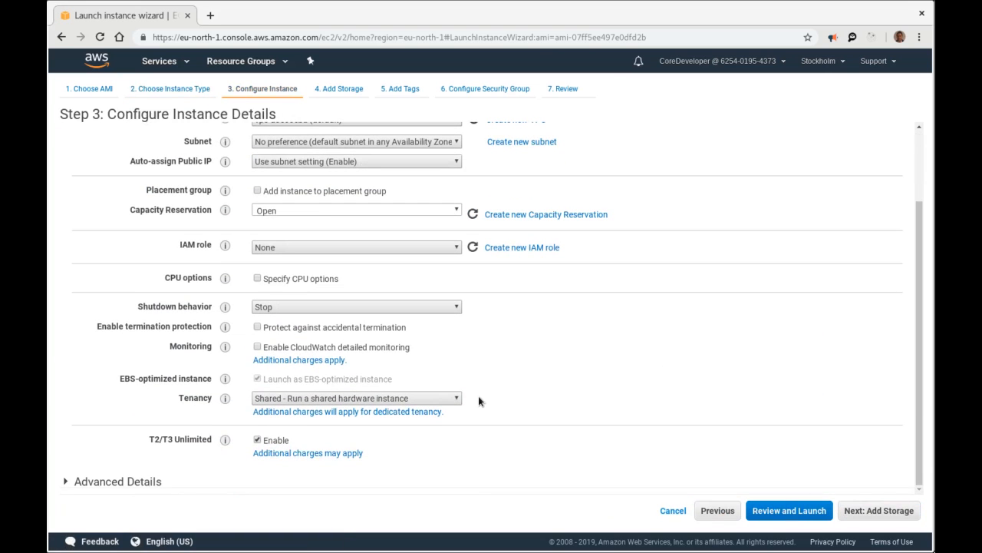
{"action": "left_click", "coordinate": [66, 481]}
{"action": "scroll", "coordinate": [218, 453], "scroll_direction": "down", "scroll_amount": 2}
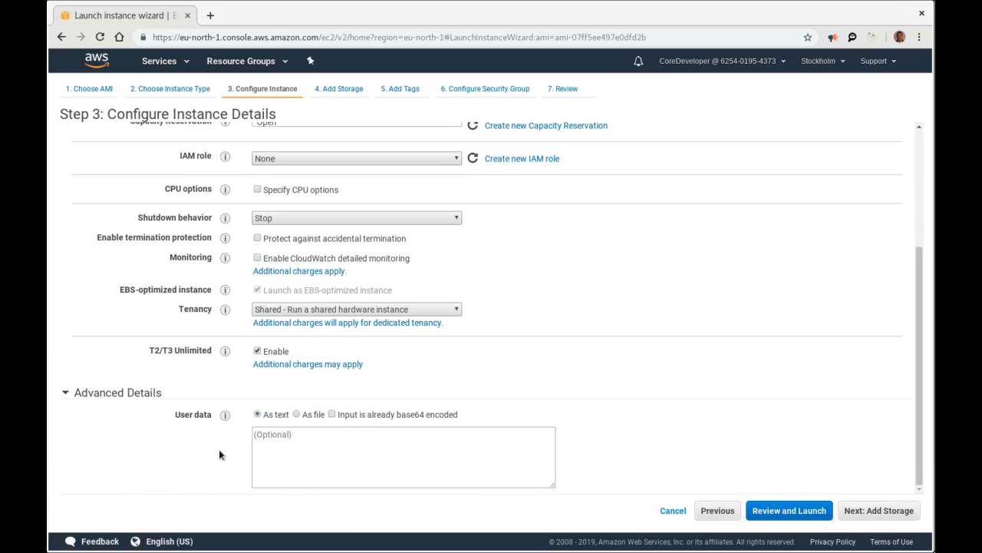
{"action": "left_click", "coordinate": [381, 436]}
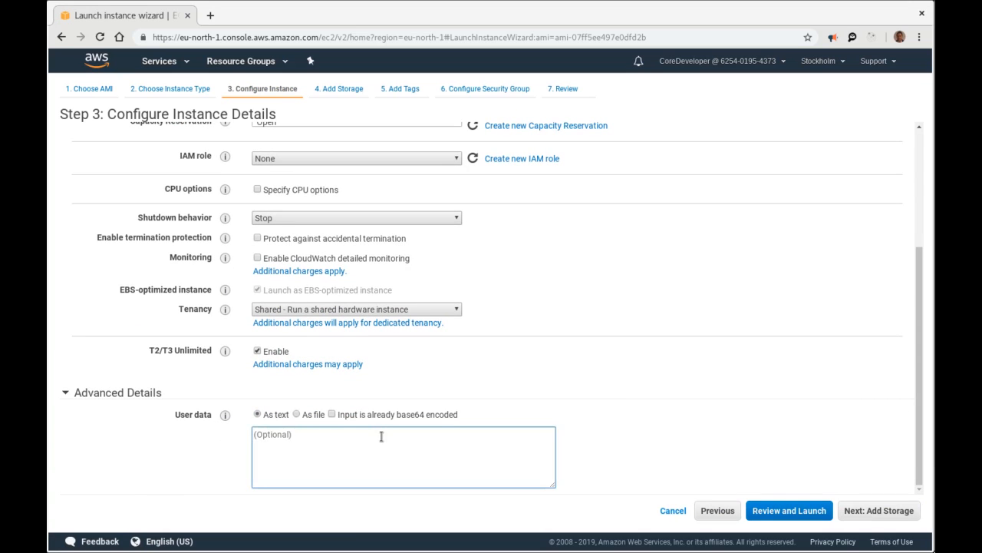
{"action": "type", "text": "#!/bin/bash"}
{"action": "key", "text": "Return"}
{"action": "type", "text": "/root/start-"}
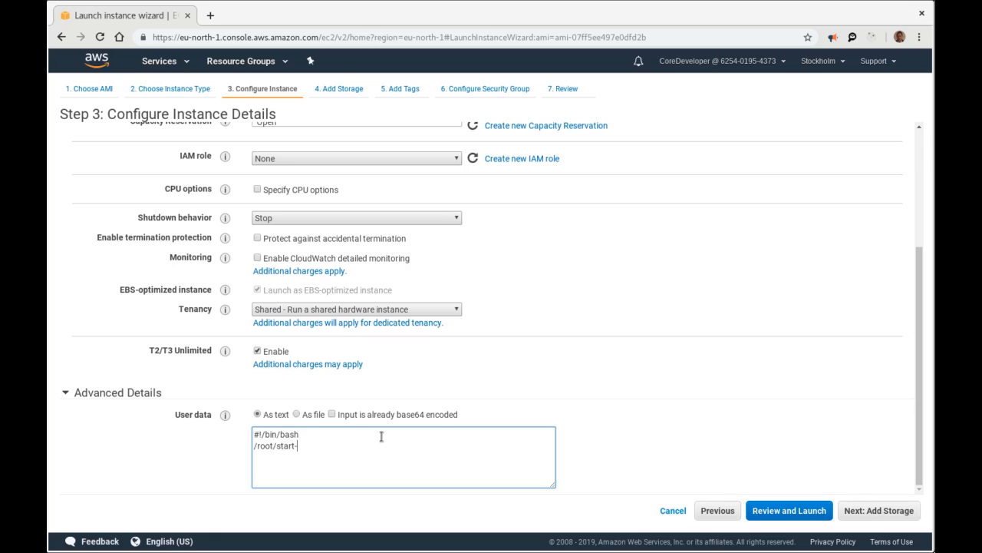
{"action": "type", "text": "cp.sh"}
{"action": "left_click", "coordinate": [860, 511]}
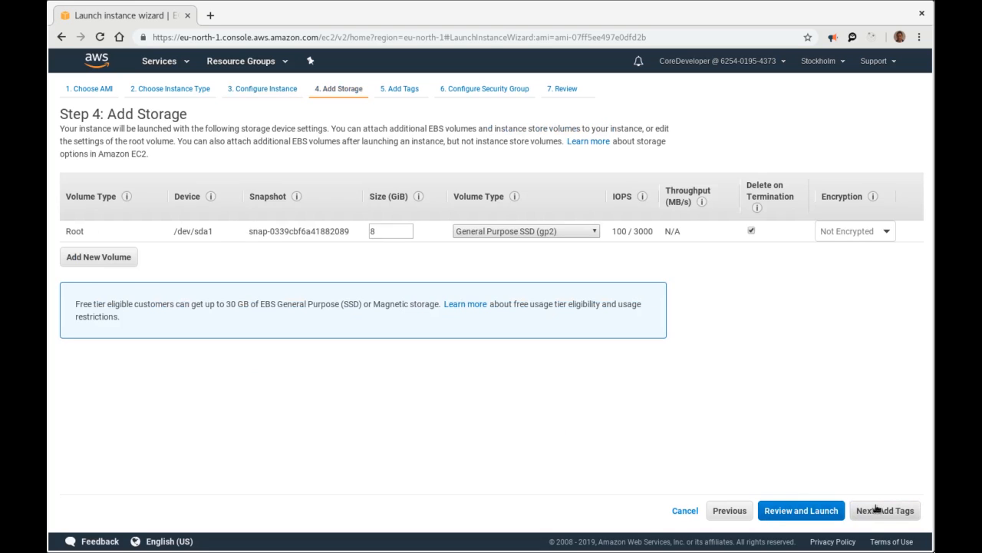
Keep default storage and tags, and select the existing C-Phrase Basic security group.
{"action": "left_click", "coordinate": [878, 512]}
{"action": "left_click", "coordinate": [879, 512]}
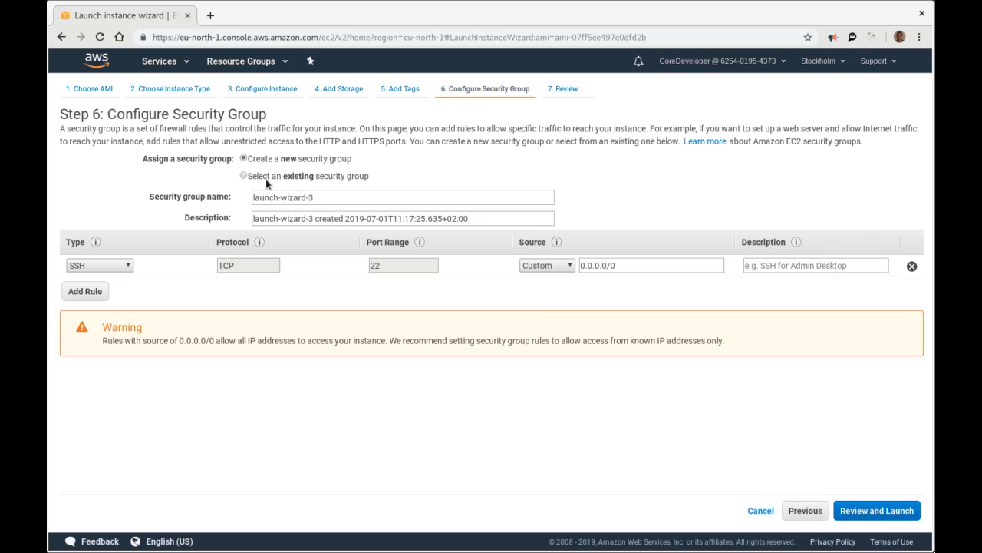
{"action": "left_click", "coordinate": [270, 178]}
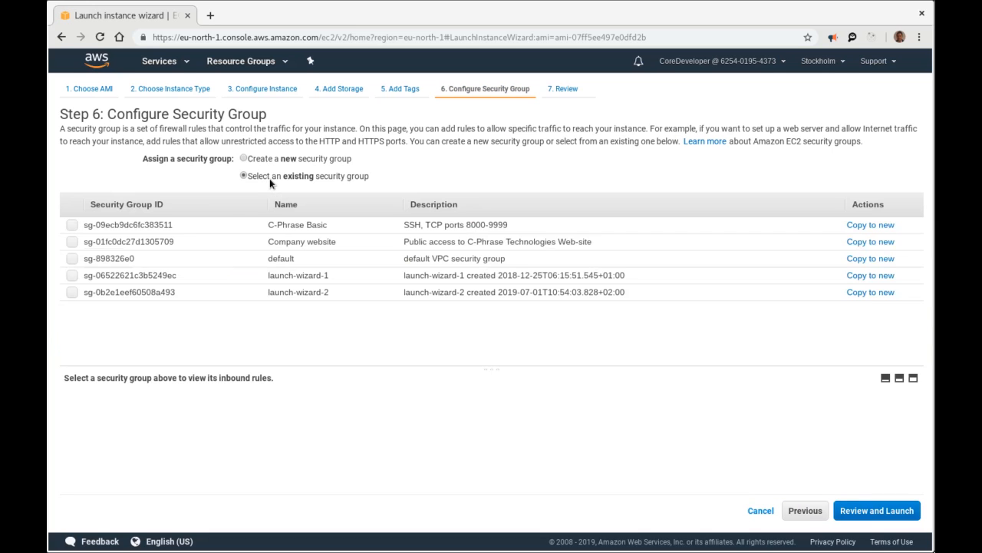
{"action": "left_click", "coordinate": [72, 225]}
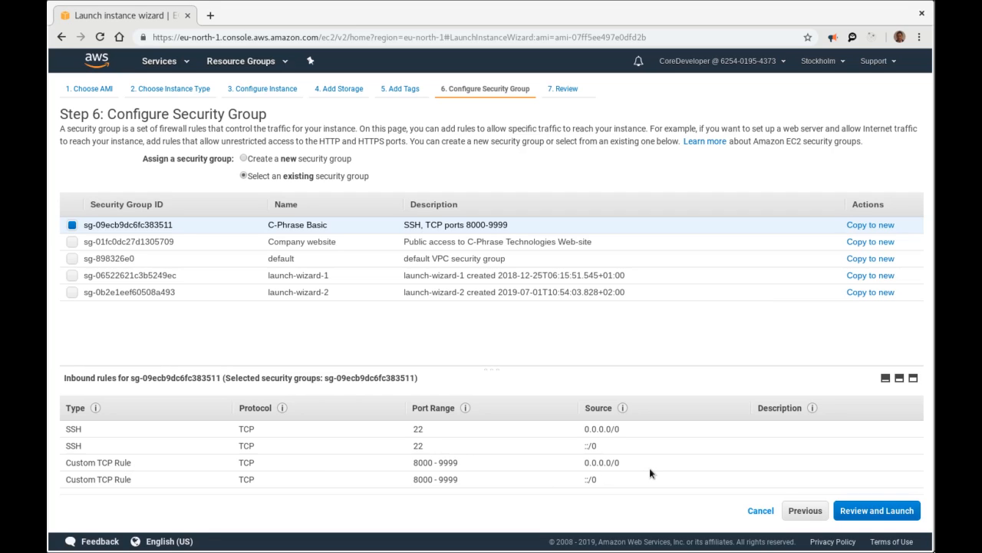
Review and launch the instance with the cph1 key pair, then view the instances list.
{"action": "left_click", "coordinate": [881, 514]}
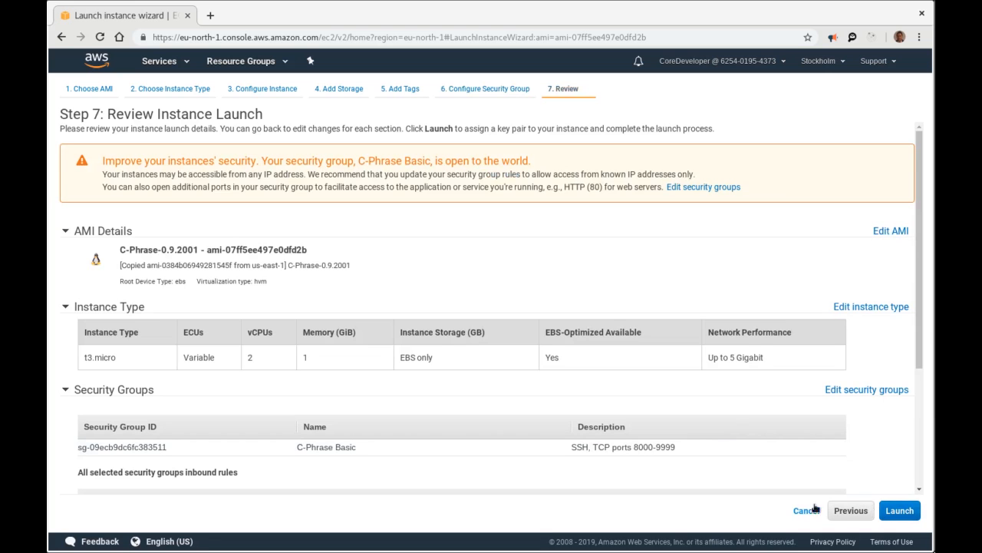
{"action": "left_click", "coordinate": [907, 511]}
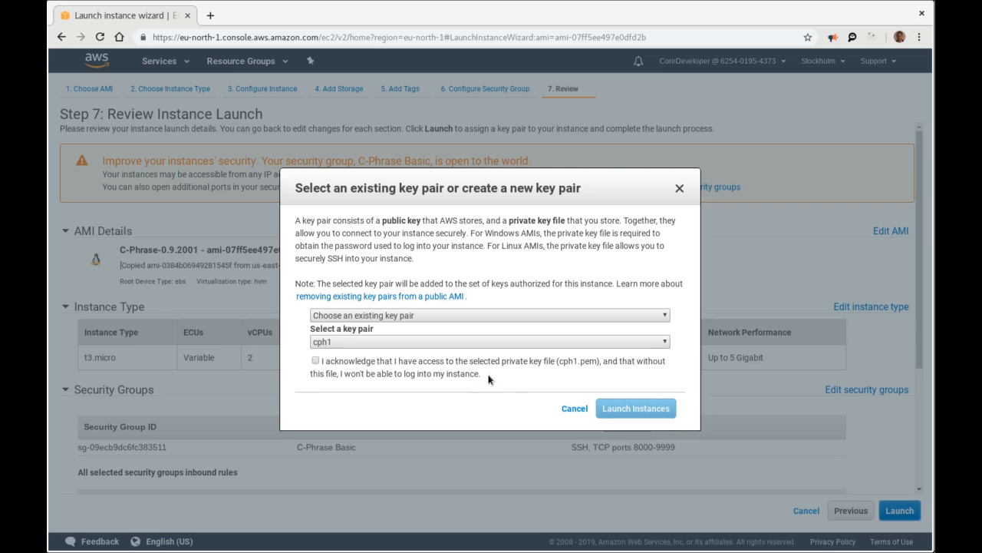
{"action": "left_click", "coordinate": [315, 361]}
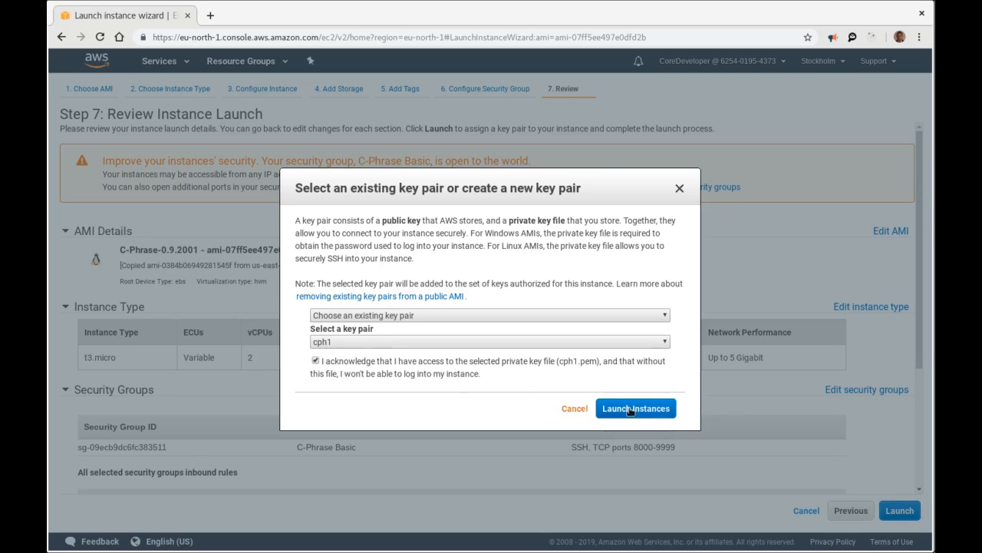
{"action": "left_click", "coordinate": [652, 411]}
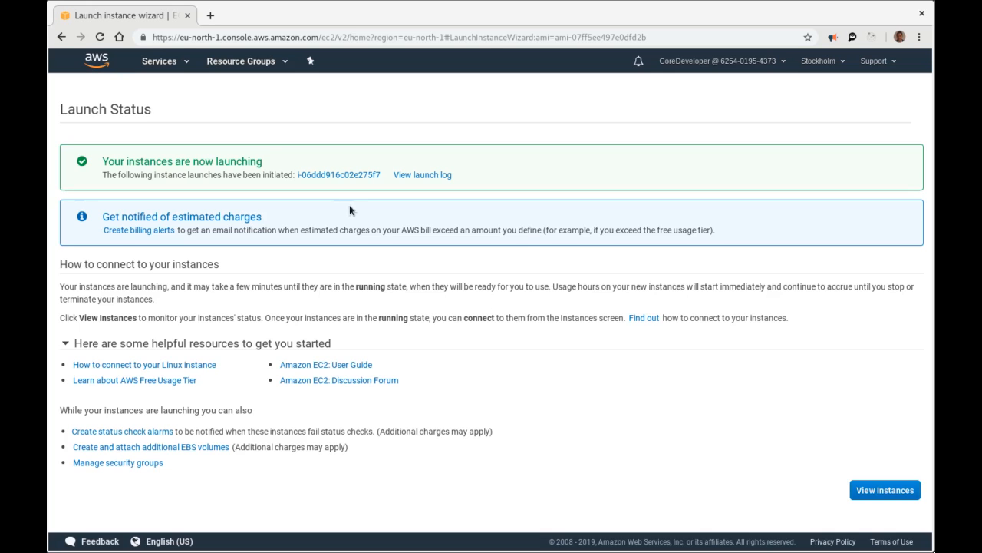
{"action": "left_click", "coordinate": [886, 490]}
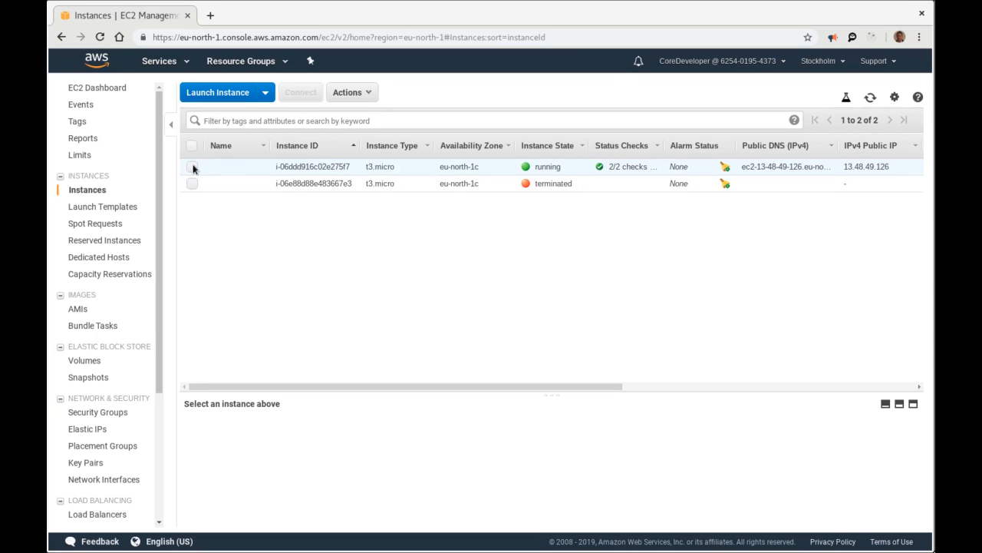
Copy the running instance's public DNS ec2-13-48-49-126.eu-north-1.compute.amazonaws.com, then open a new tab.
{"action": "left_click", "coordinate": [192, 168]}
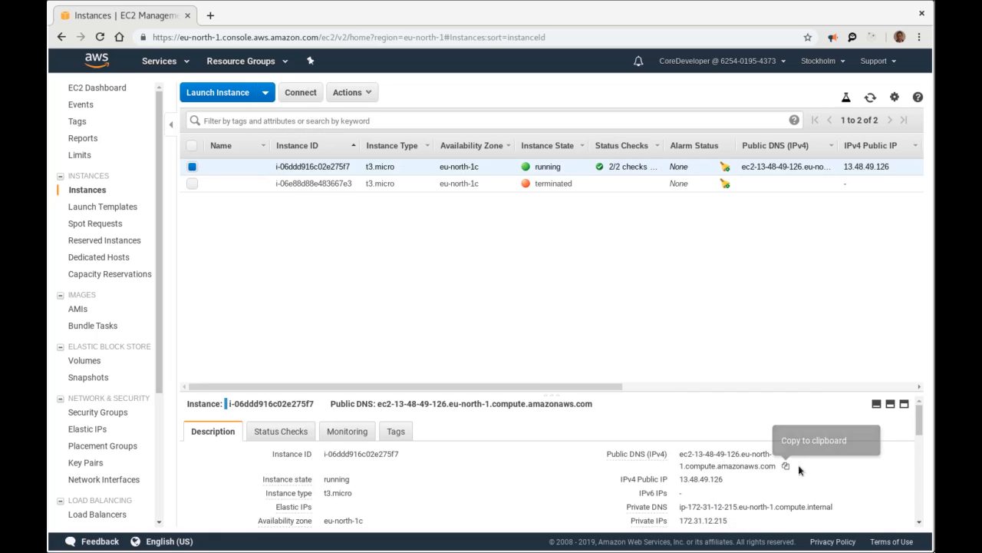
{"action": "left_click", "coordinate": [787, 466]}
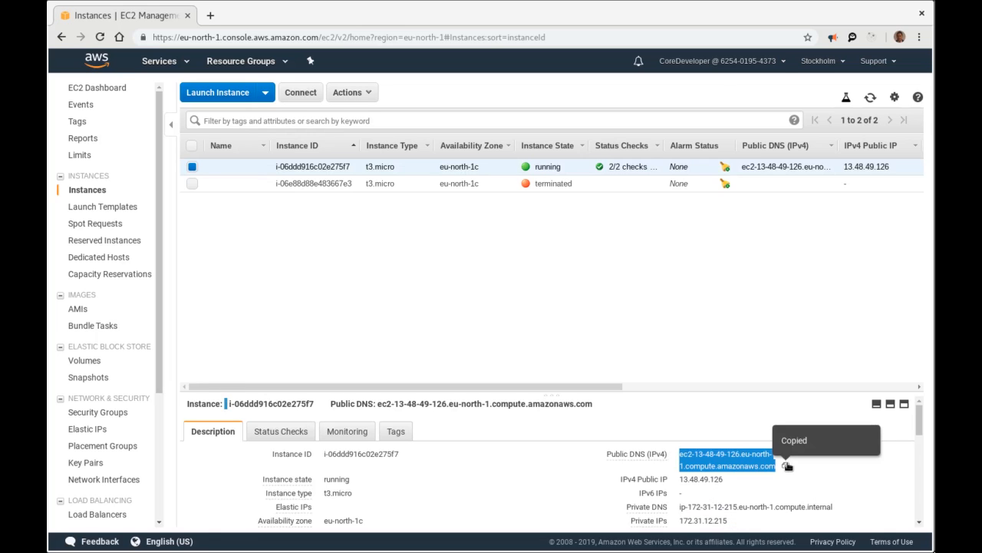
{"action": "left_click", "coordinate": [210, 15]}
Open the instance's public DNS address on port 9999.
{"action": "key", "text": "ctrl+v"}
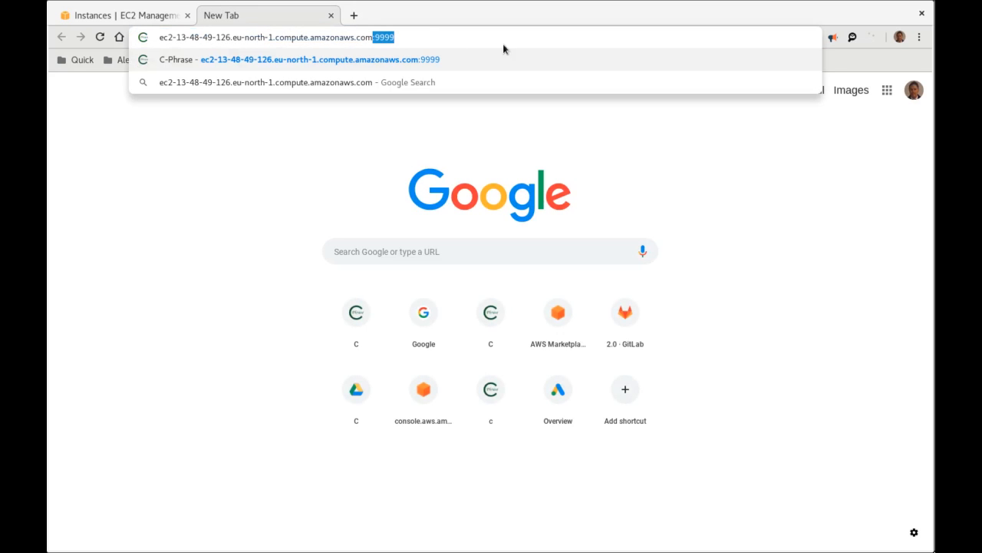
{"action": "key", "text": "Right"}
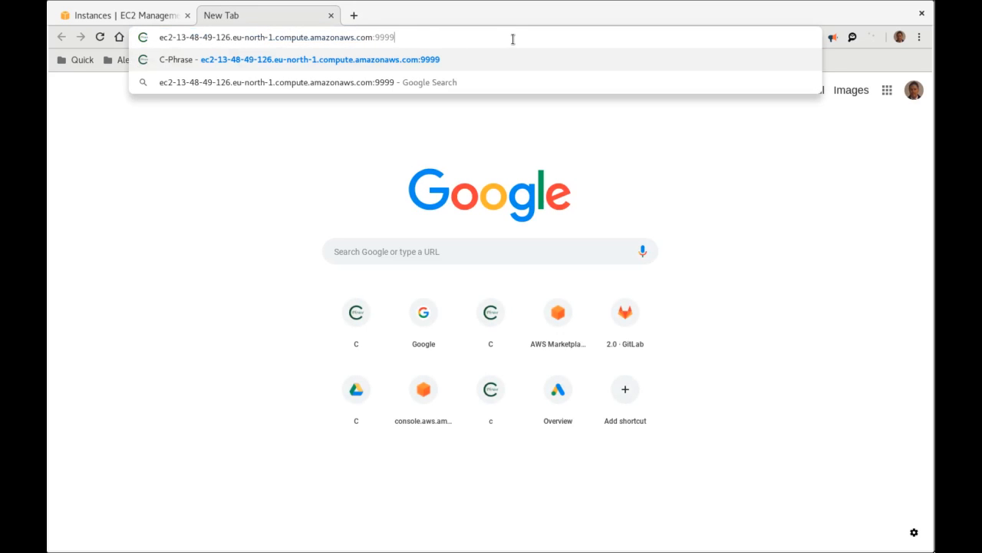
{"action": "key", "text": "BackSpace"}
{"action": "key", "text": "BackSpace"}
{"action": "key", "text": "BackSpace"}
{"action": "key", "text": "BackSpace"}
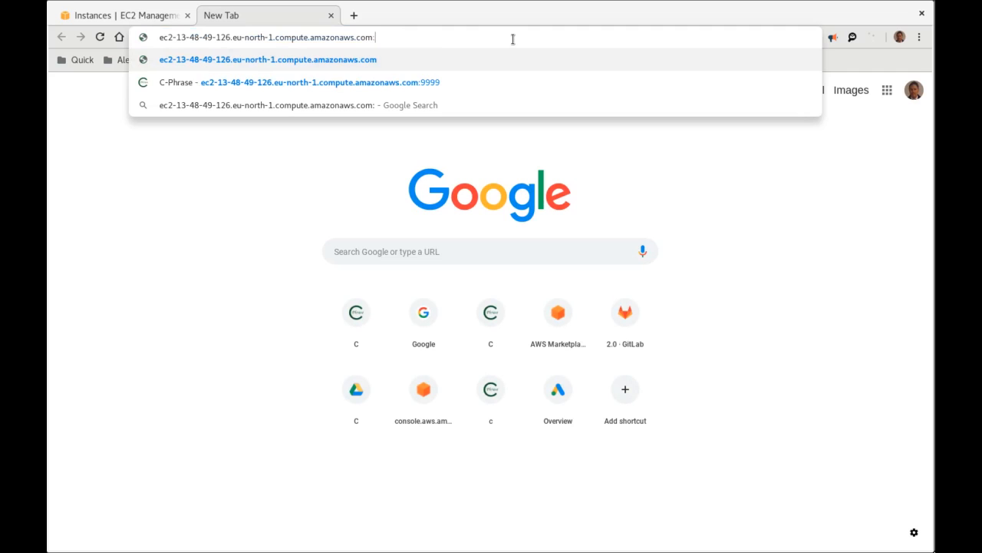
{"action": "type", "text": "9999"}
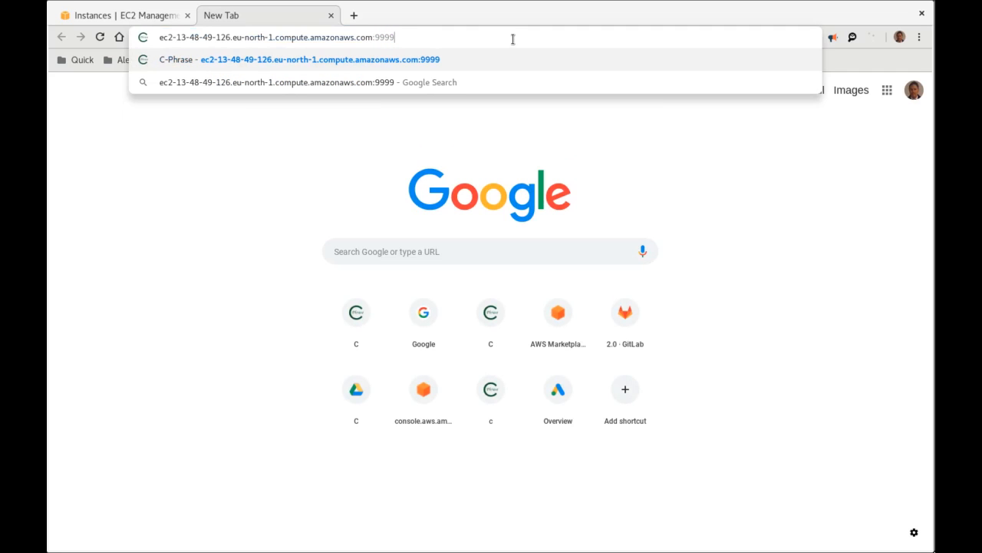
{"action": "key", "text": "Return"}
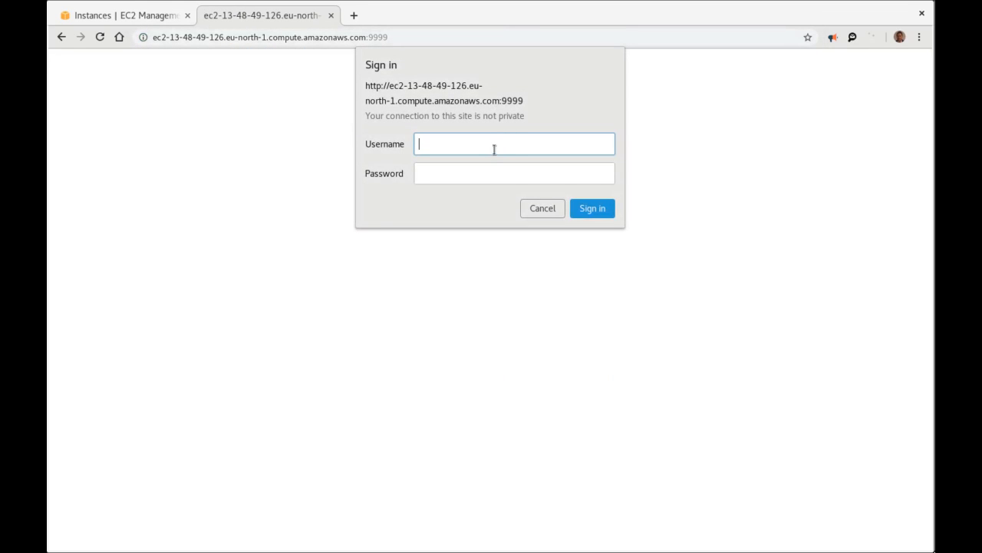
Sign in as admin using the instance ID copied from EC2 as the password.
{"action": "type", "text": "admin"}
{"action": "left_click", "coordinate": [151, 16]}
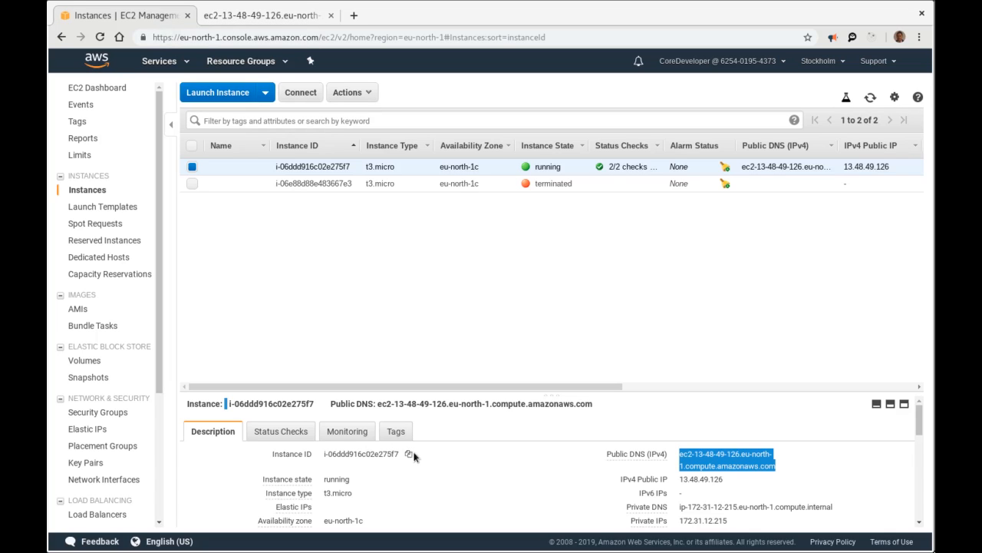
{"action": "left_click", "coordinate": [409, 455]}
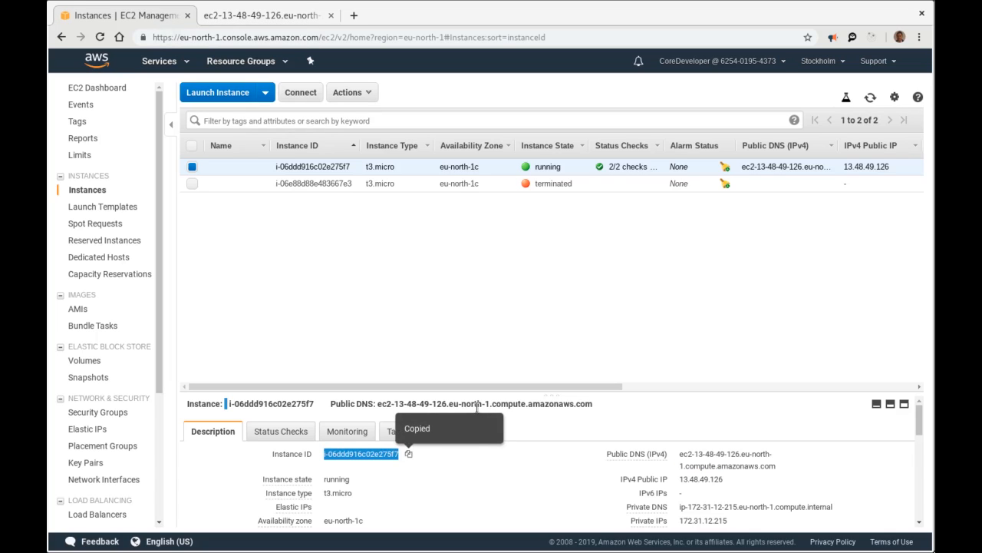
{"action": "left_click", "coordinate": [264, 14]}
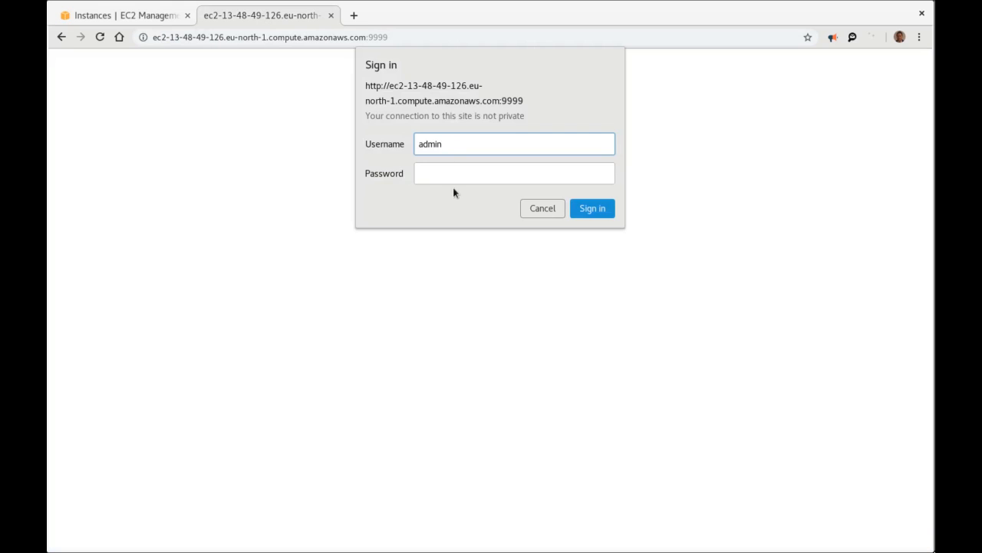
{"action": "left_click", "coordinate": [469, 172]}
{"action": "key", "text": "ctrl+v"}
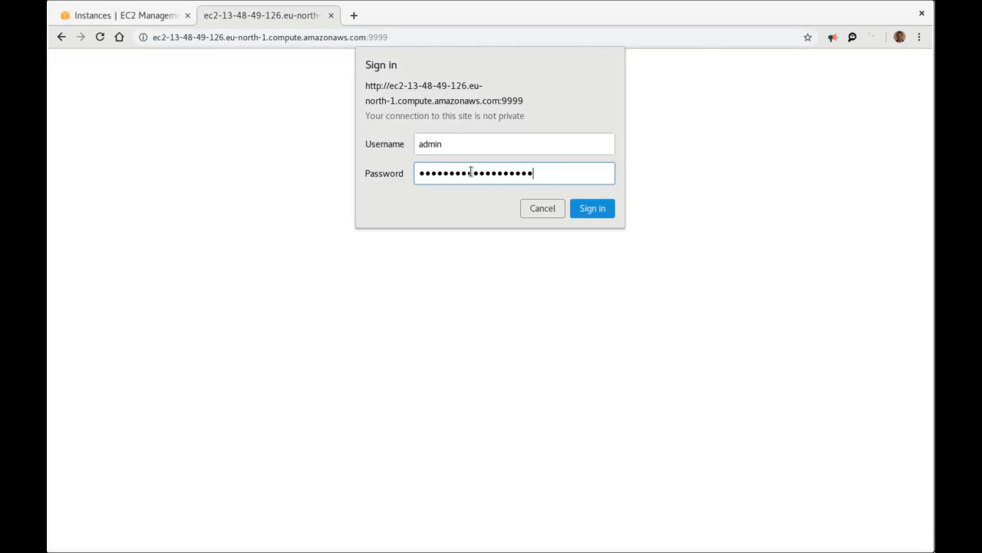
{"action": "left_click", "coordinate": [587, 207]}
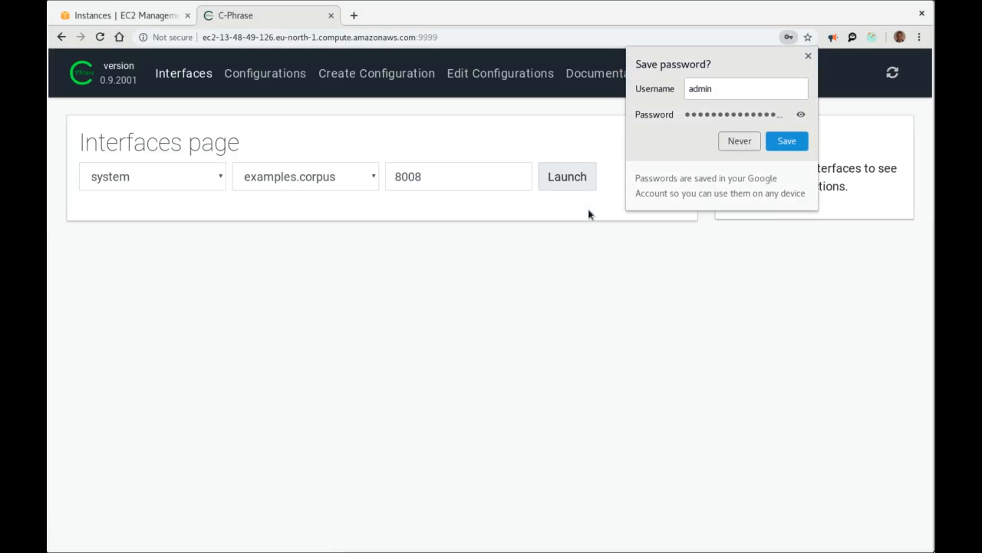
Launch the geo configuration with examples.corpus on port 9000 and open the running interface.
{"action": "left_click", "coordinate": [787, 140]}
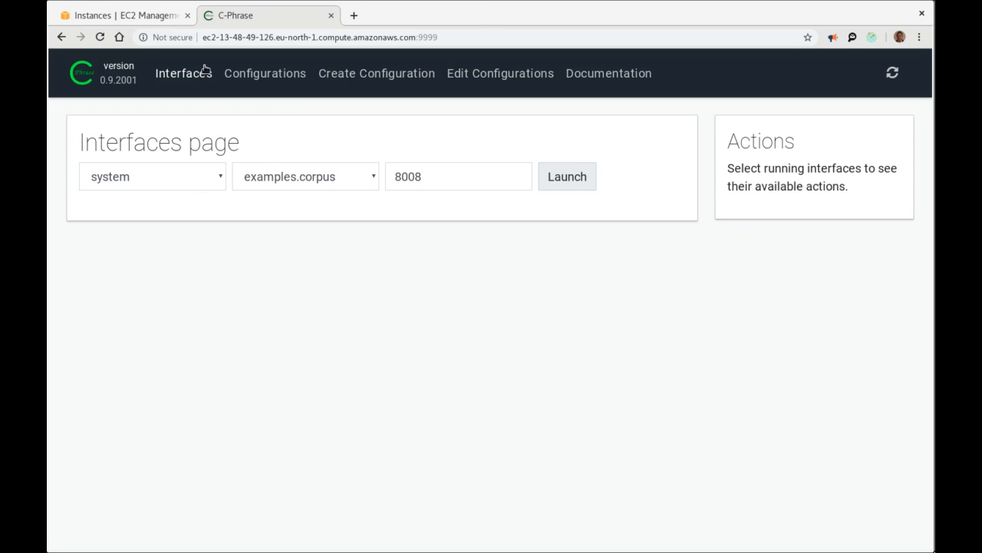
{"action": "left_click", "coordinate": [206, 181]}
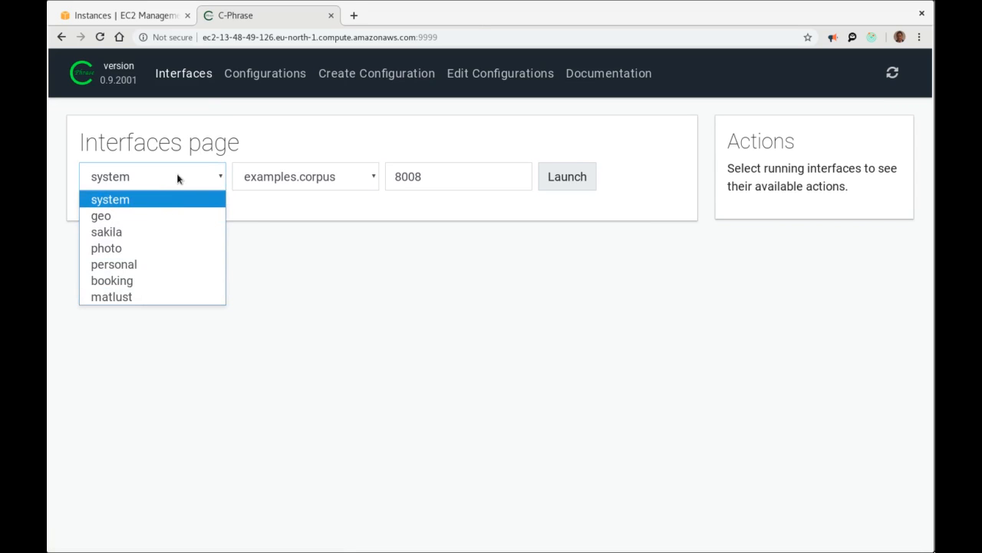
{"action": "left_click", "coordinate": [161, 216]}
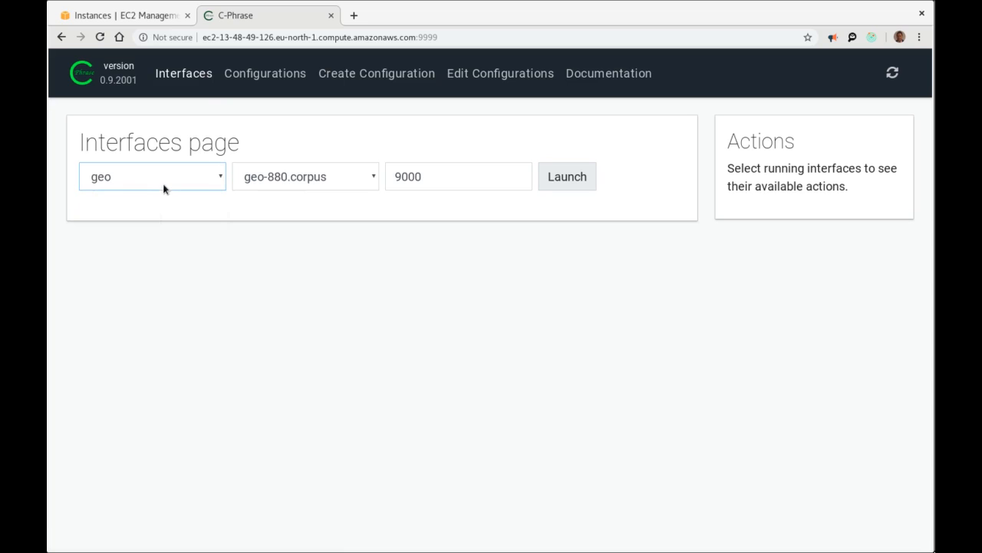
{"action": "left_click", "coordinate": [265, 177]}
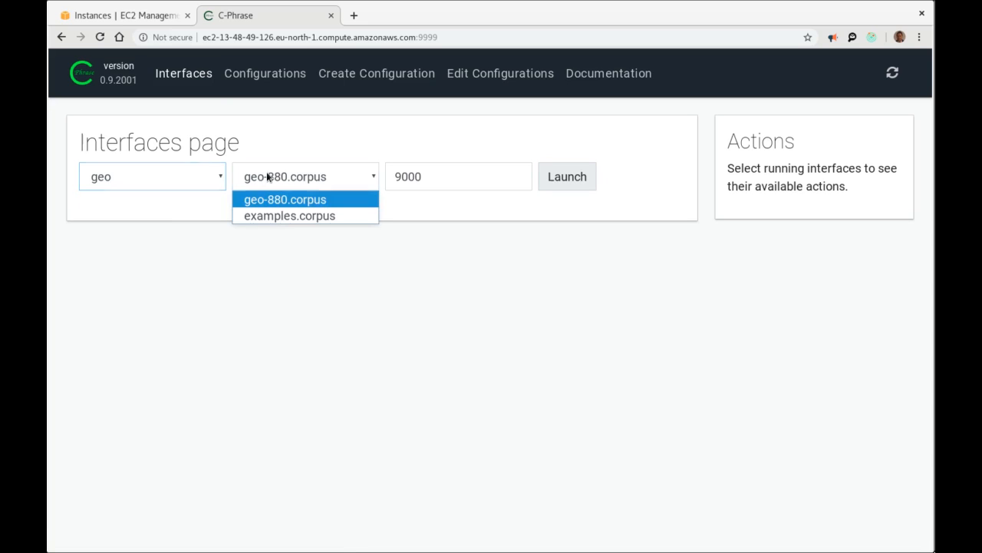
{"action": "left_click", "coordinate": [280, 215]}
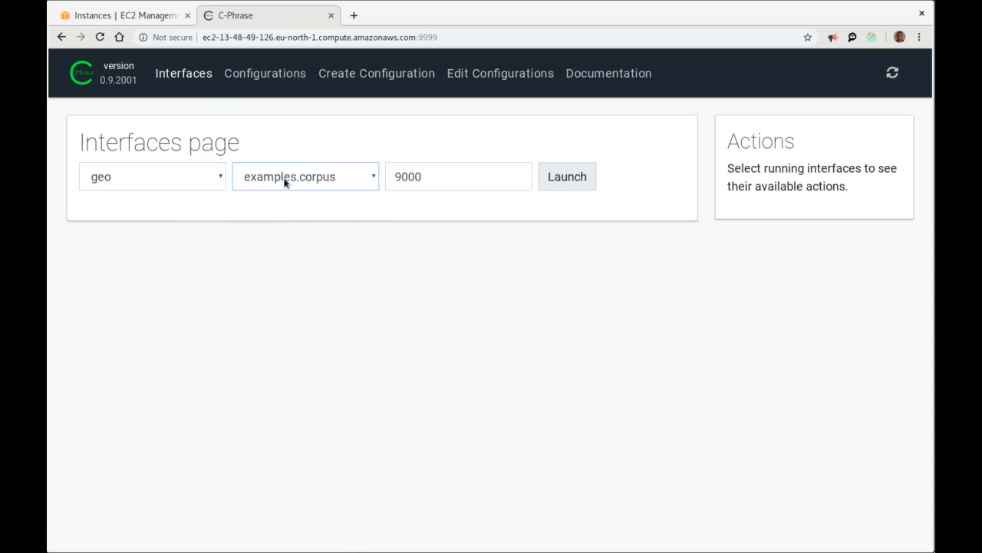
{"action": "left_click", "coordinate": [555, 179]}
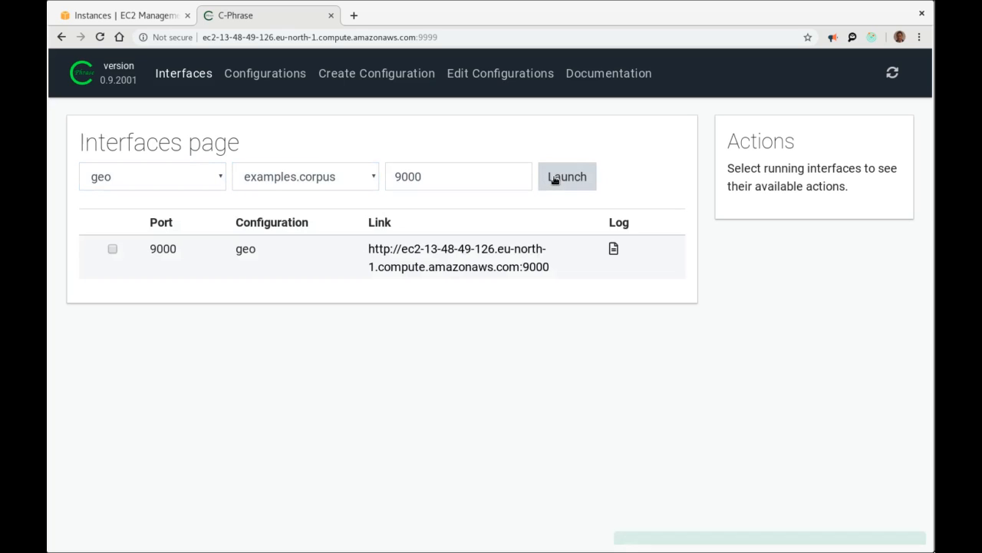
{"action": "left_click", "coordinate": [432, 267]}
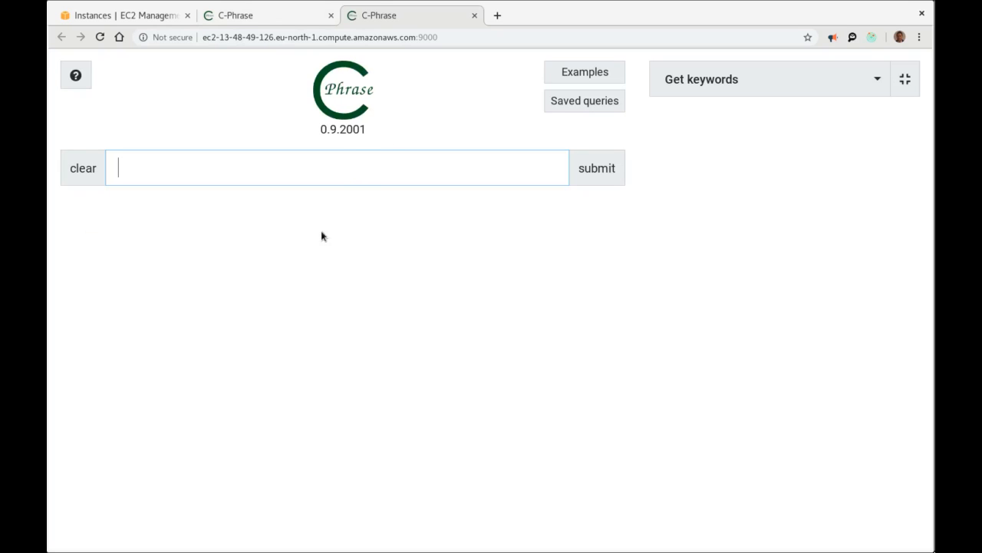
Ask 'what is the smallest city in the largest state', choose the population interpretation, and return to Interfaces.
{"action": "left_click", "coordinate": [583, 72]}
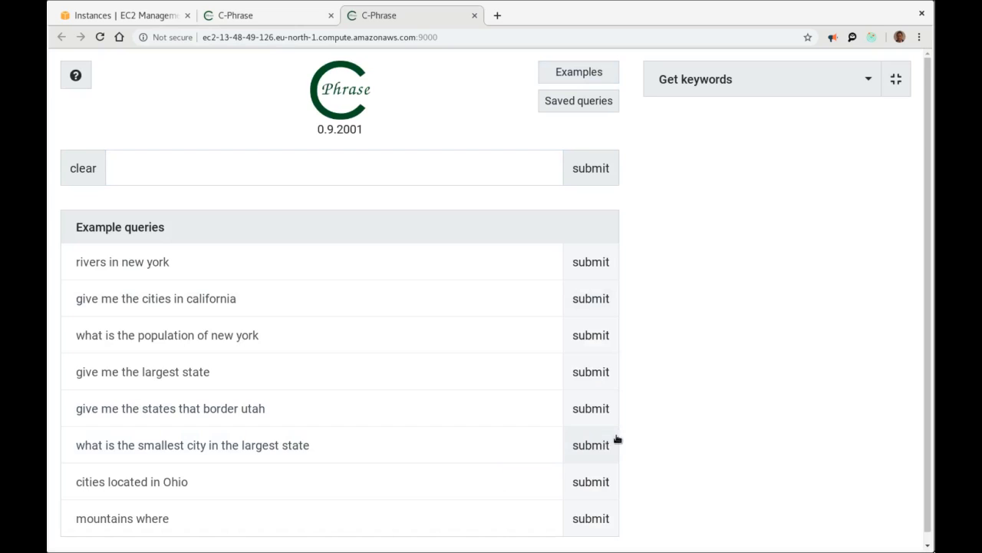
{"action": "left_click", "coordinate": [599, 445]}
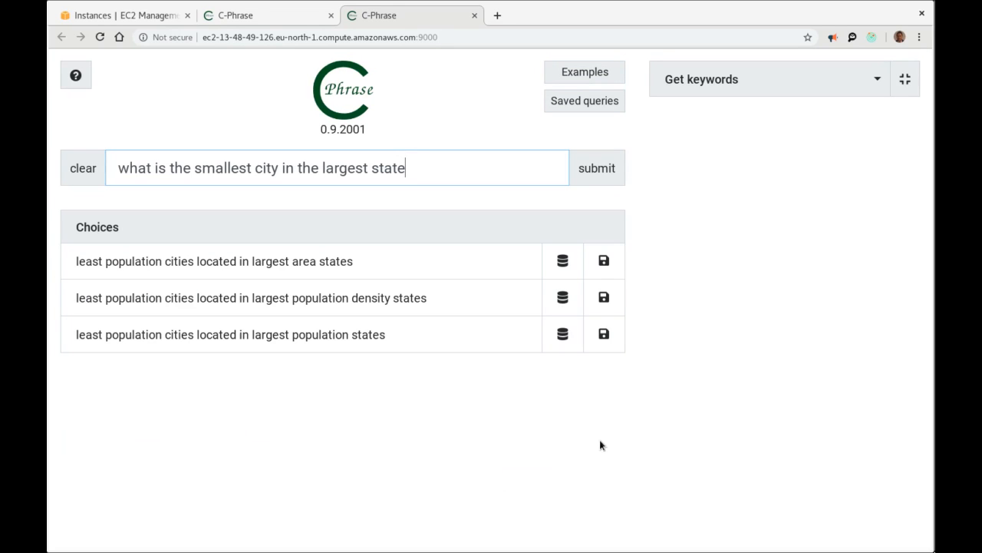
{"action": "left_click", "coordinate": [245, 338]}
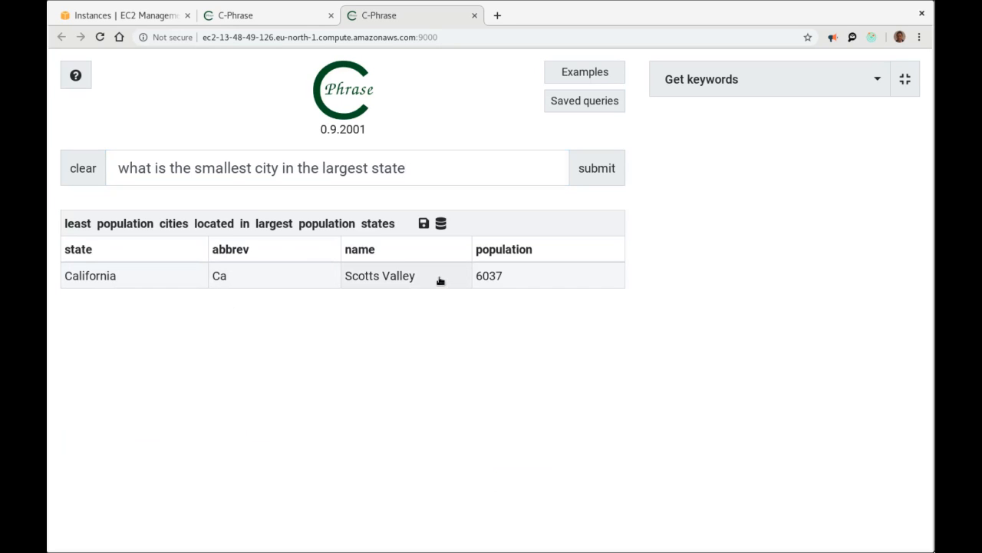
{"action": "left_click", "coordinate": [223, 15]}
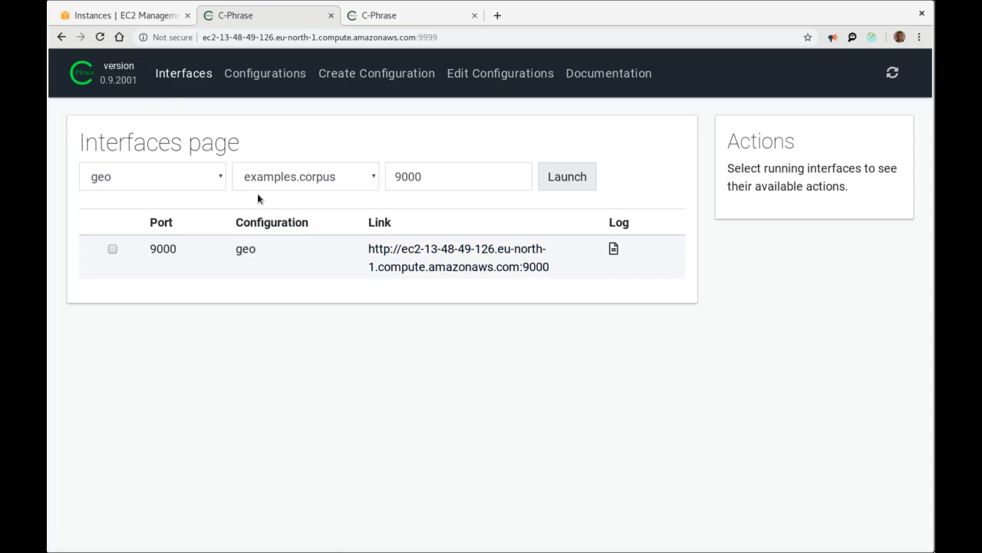
View all configurations and their databases, then go to Edit Configurations and Create Configuration.
{"action": "left_click", "coordinate": [173, 178]}
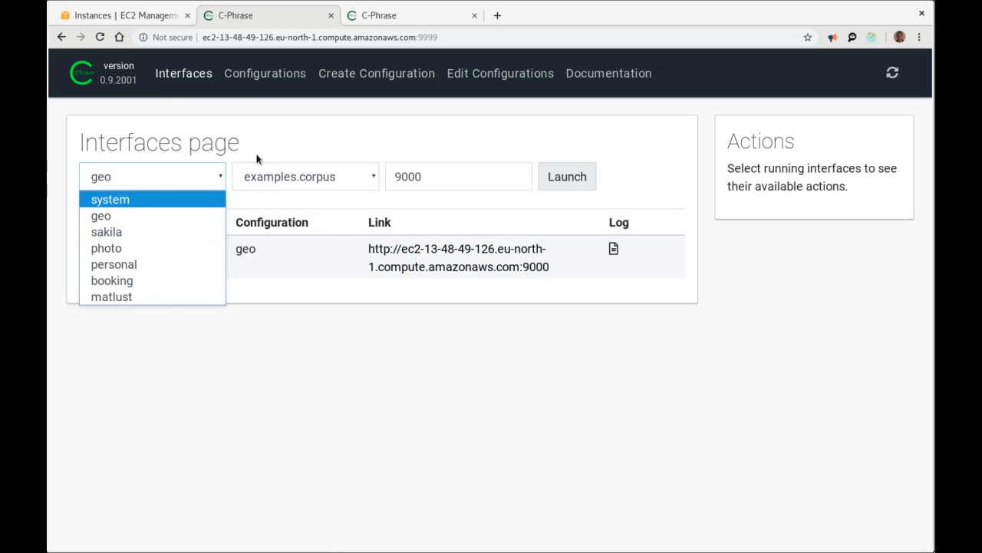
{"action": "left_click", "coordinate": [283, 138]}
{"action": "left_click", "coordinate": [183, 180]}
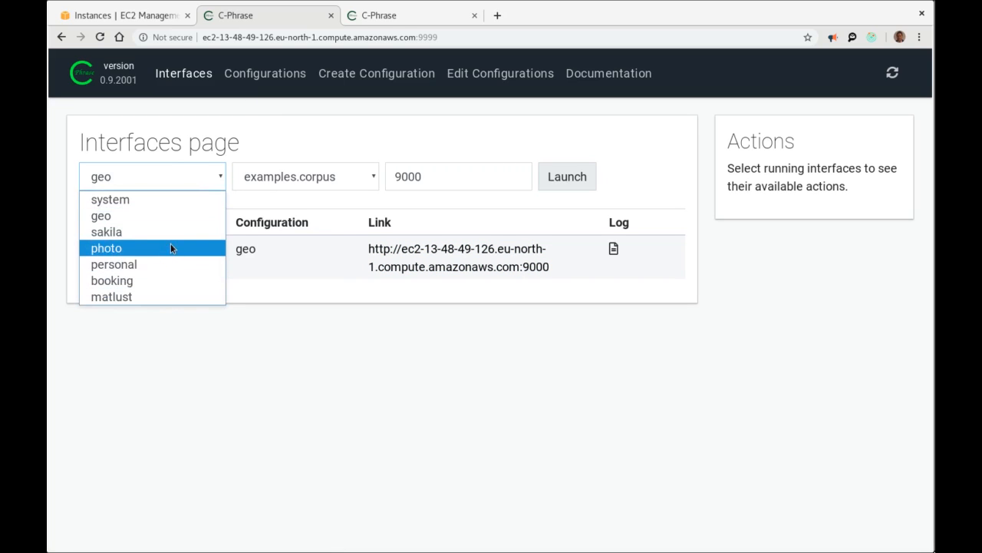
{"action": "left_click", "coordinate": [306, 120]}
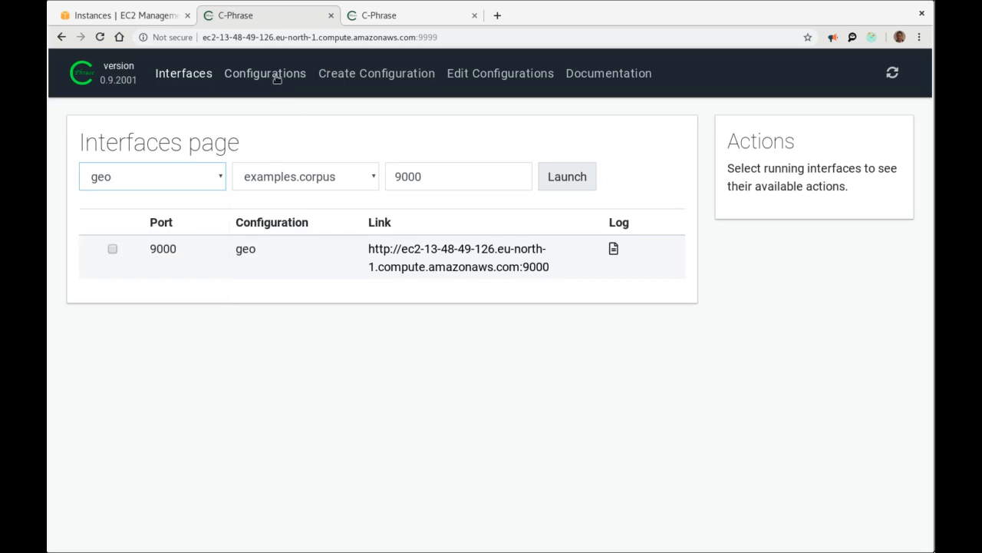
{"action": "left_click", "coordinate": [274, 75]}
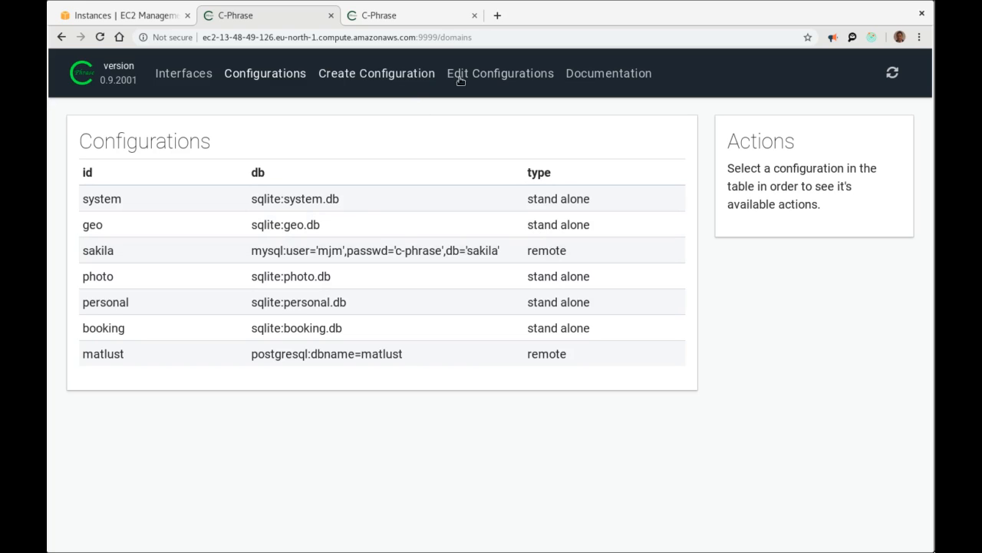
{"action": "left_click", "coordinate": [509, 75]}
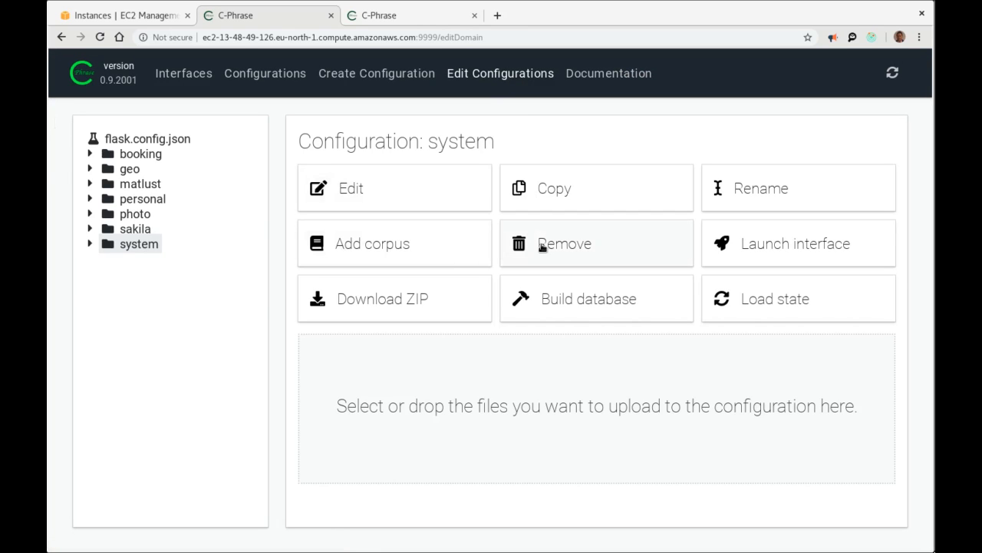
{"action": "left_click", "coordinate": [396, 76]}
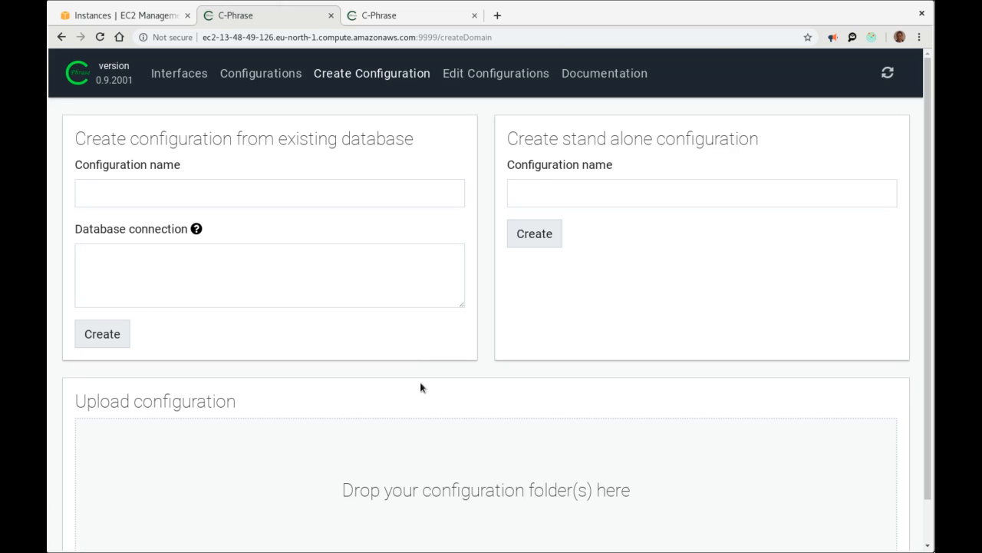
Name the configuration northwind and enter the PostgreSQL connection: dbname northwind, host 18.204.201.251, user readonly, plus password.
{"action": "left_click", "coordinate": [324, 196]}
{"action": "type", "text": "norr"}
{"action": "key", "text": "BackSpace"}
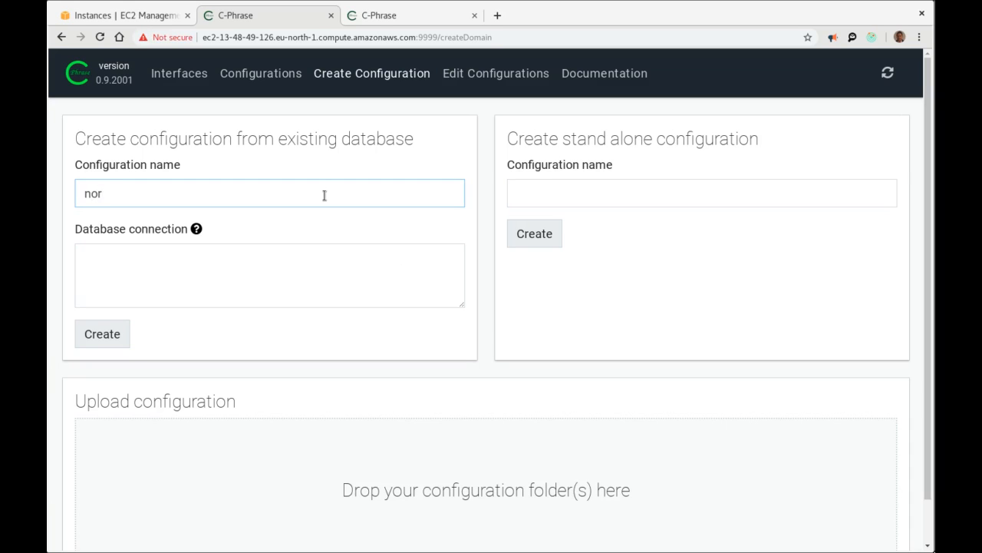
{"action": "type", "text": "thwind"}
{"action": "left_click", "coordinate": [384, 258]}
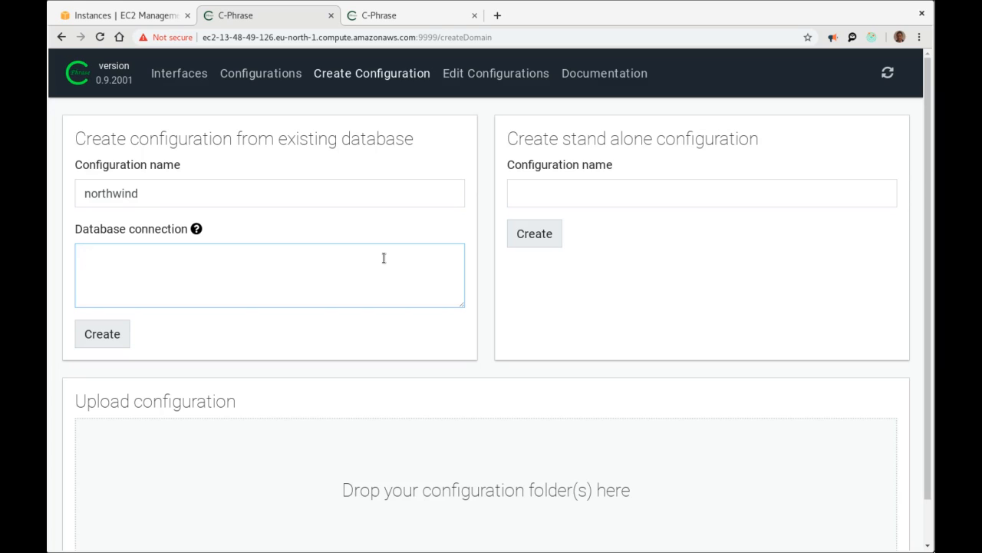
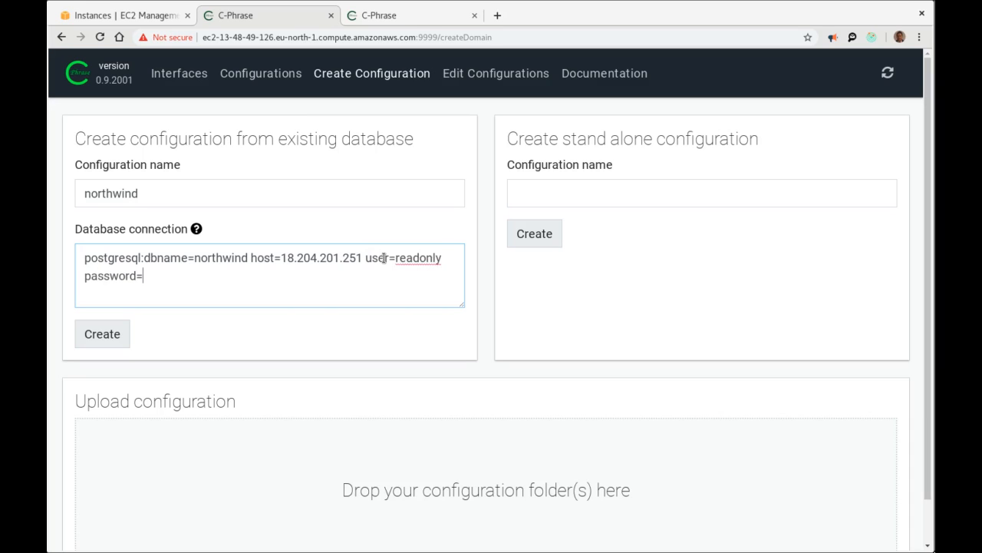
Create the northwind configuration and open northwind.cphrase for editing.
{"action": "left_click", "coordinate": [101, 336]}
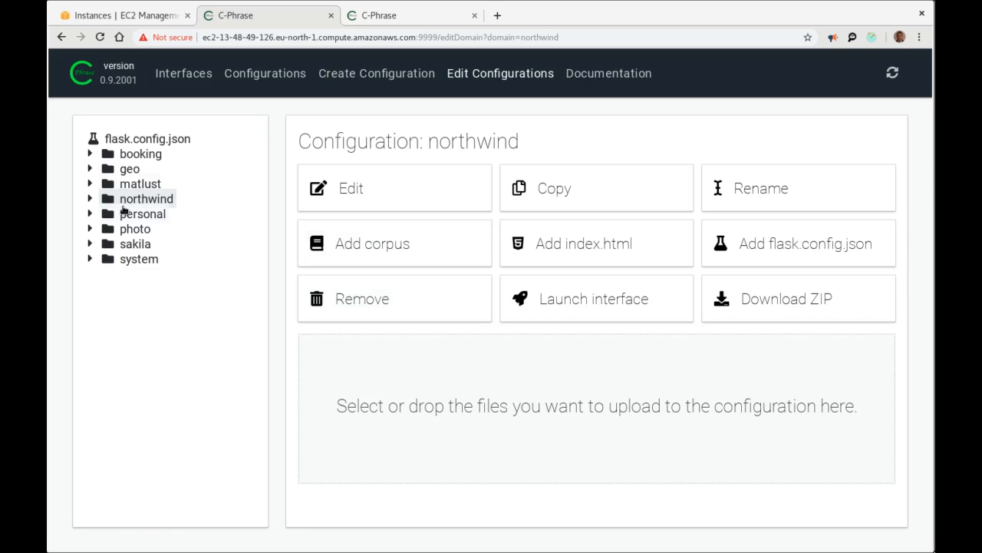
{"action": "left_click", "coordinate": [357, 190]}
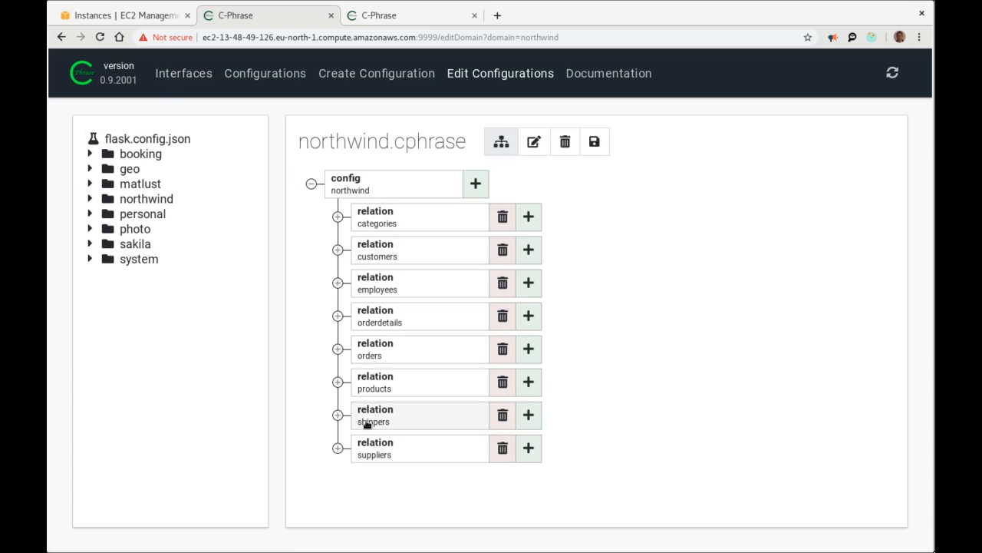
From the Interfaces page, launch the northwind configuration as a new interface on port 8000.
{"action": "left_click", "coordinate": [193, 76]}
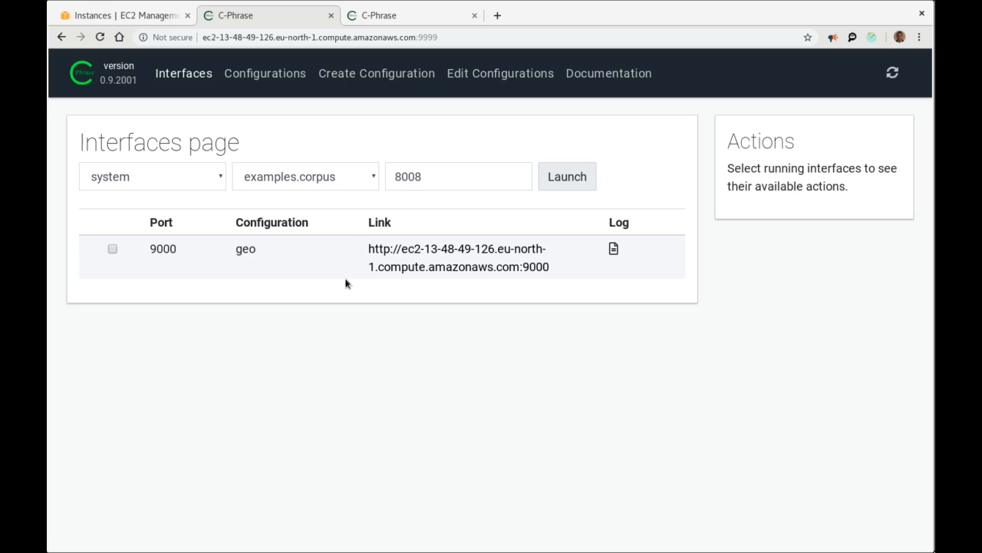
{"action": "left_click", "coordinate": [180, 178]}
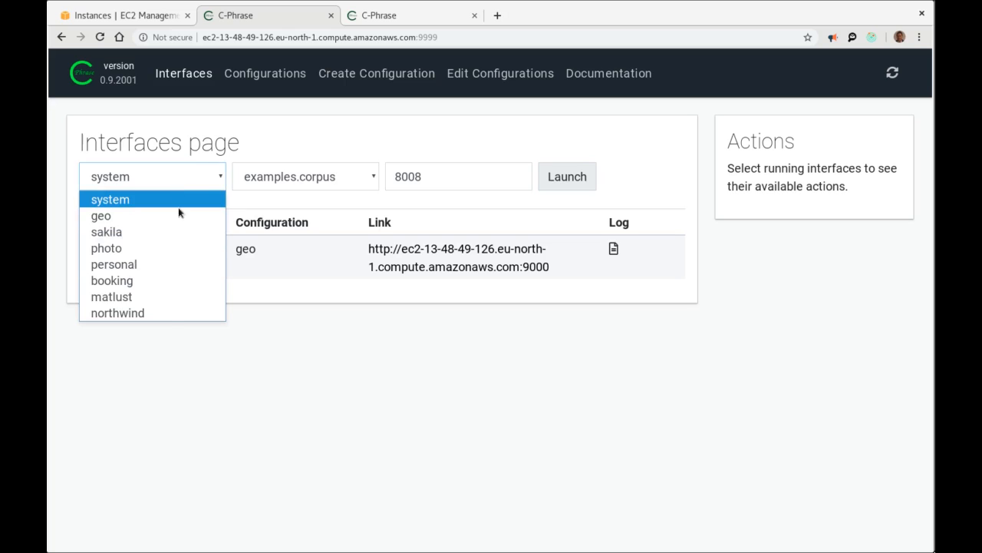
{"action": "left_click", "coordinate": [170, 314]}
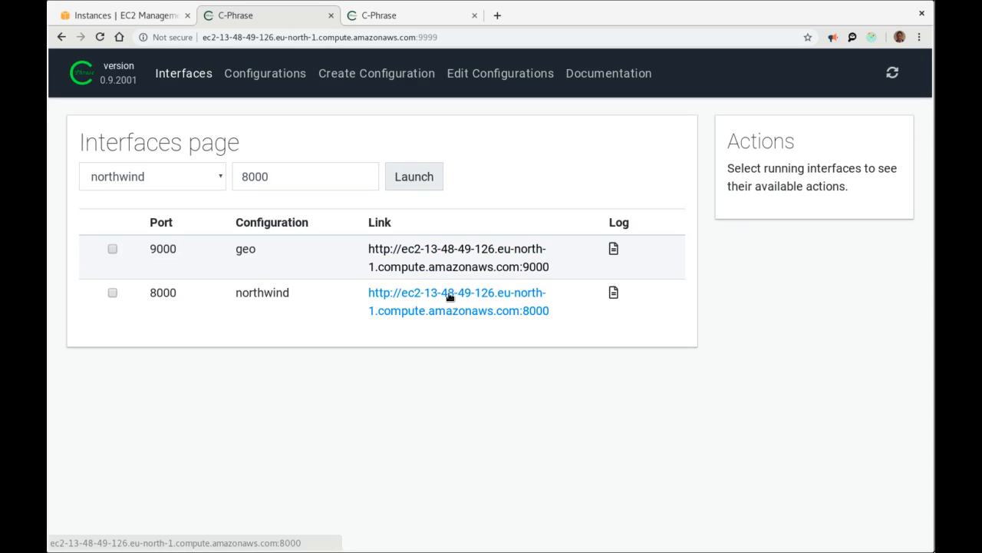
Open the running northwind interface on port 8000 and run 'describe database'.
{"action": "left_click", "coordinate": [450, 298]}
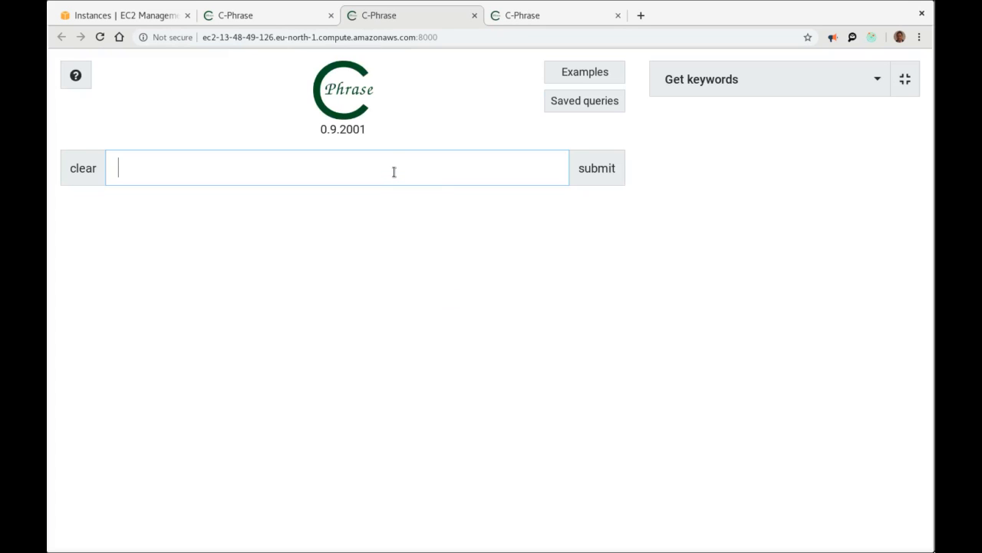
{"action": "type", "text": "des"}
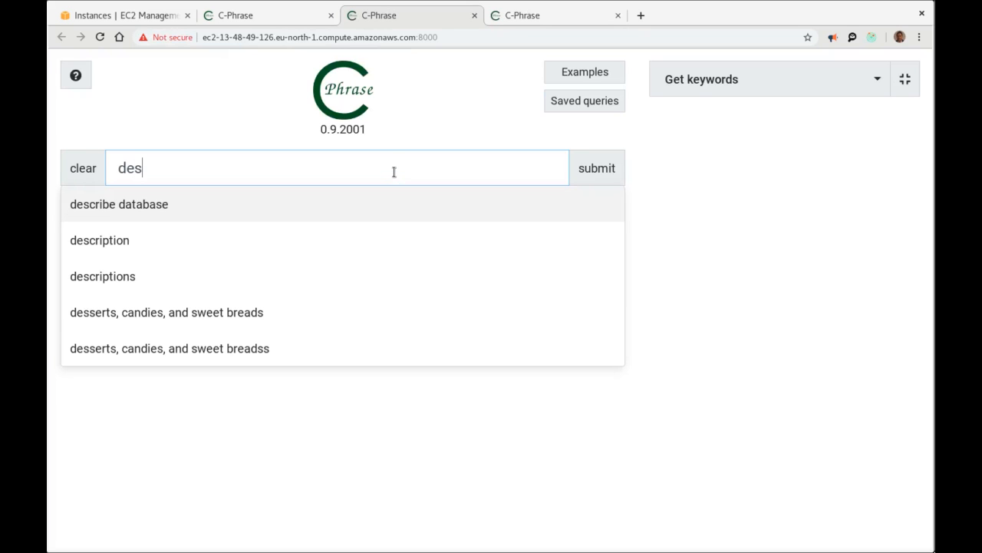
{"action": "key", "text": "Return"}
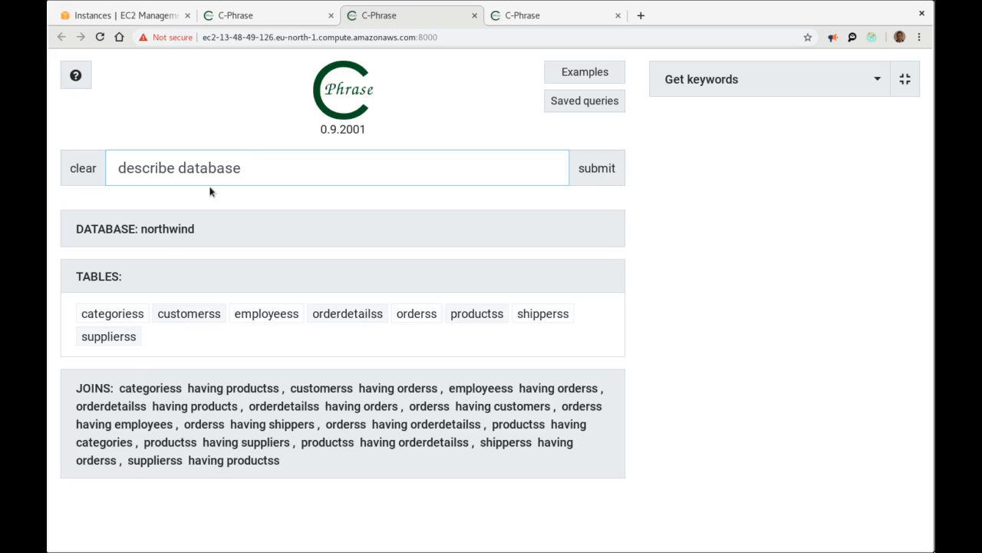
Clear the query box and insert the categoriess table as the new query.
{"action": "key", "text": "ctrl+a"}
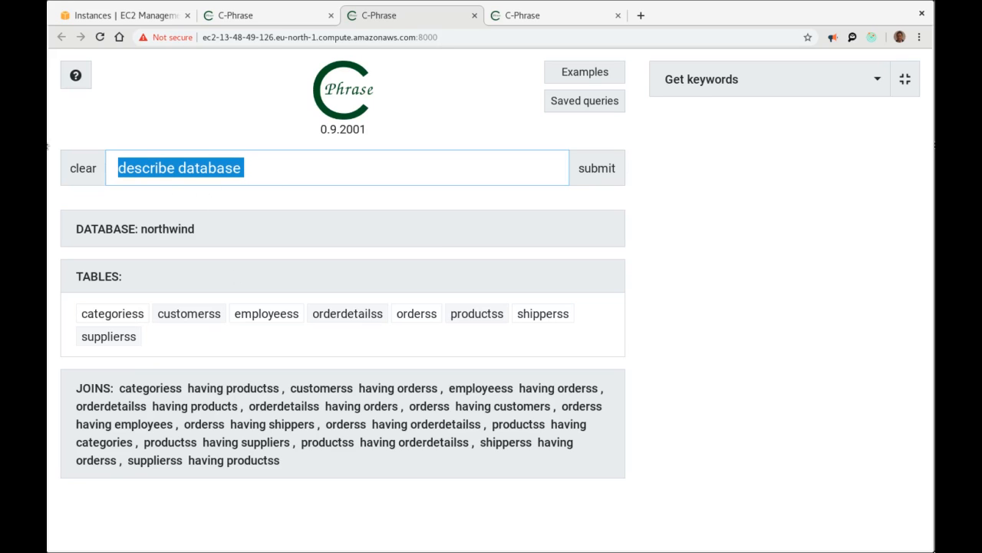
{"action": "key", "text": "BackSpace"}
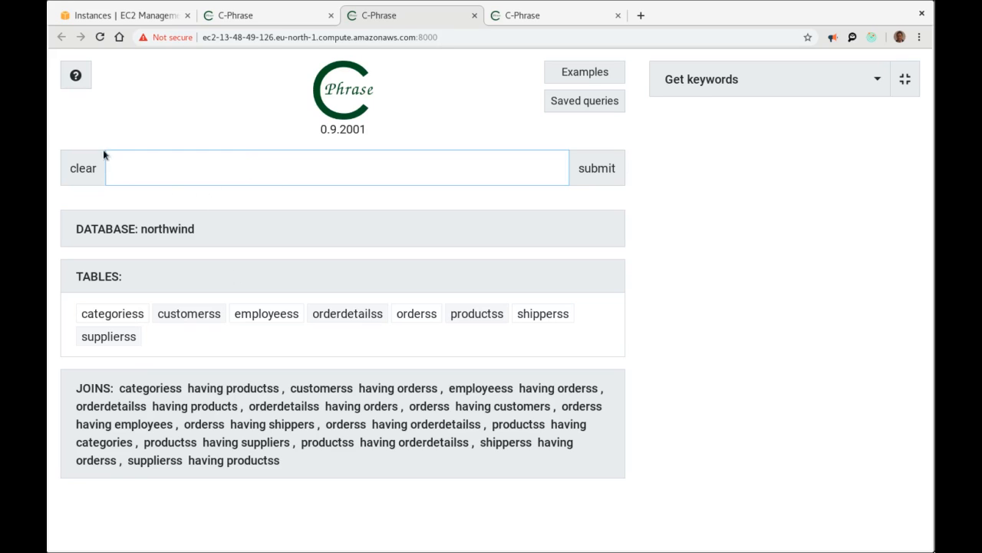
{"action": "left_click", "coordinate": [109, 314]}
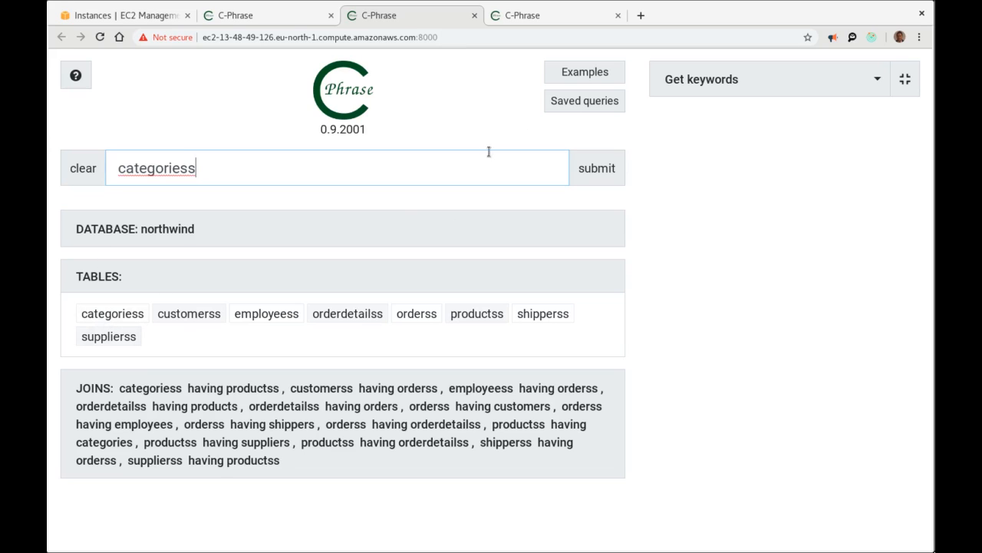
Run categoriess, then query 'products having categoriess categoryname Beverages'.
{"action": "left_click", "coordinate": [603, 168]}
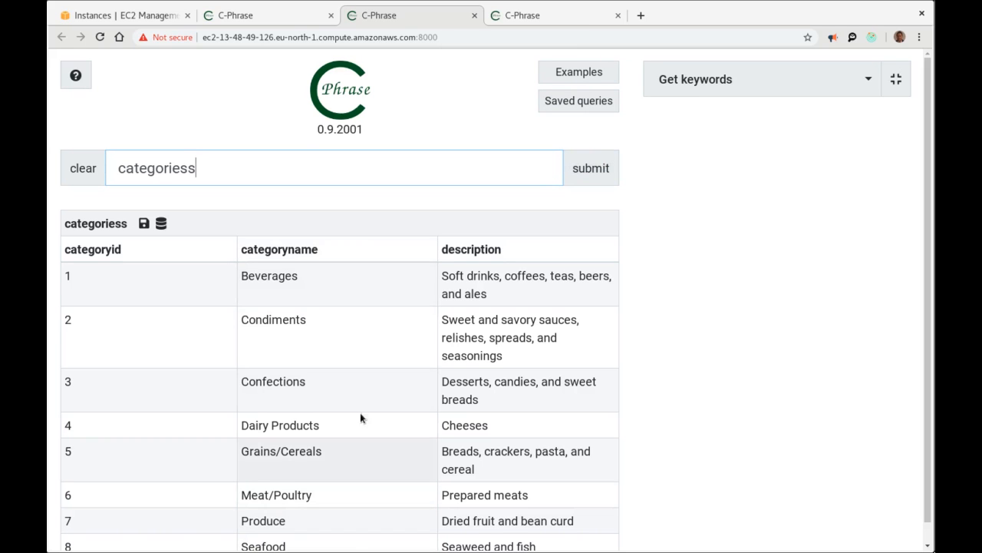
{"action": "left_click", "coordinate": [289, 254]}
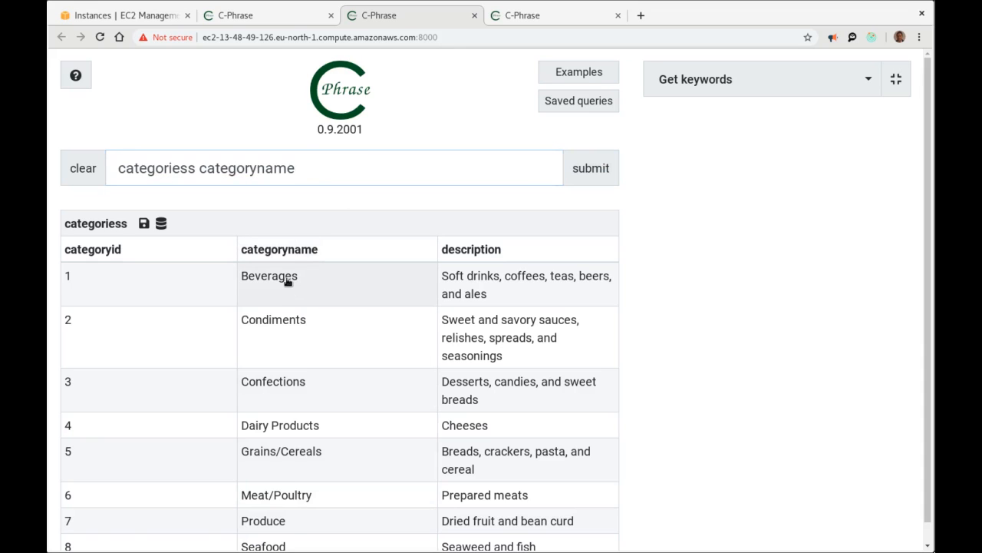
{"action": "left_click", "coordinate": [285, 280]}
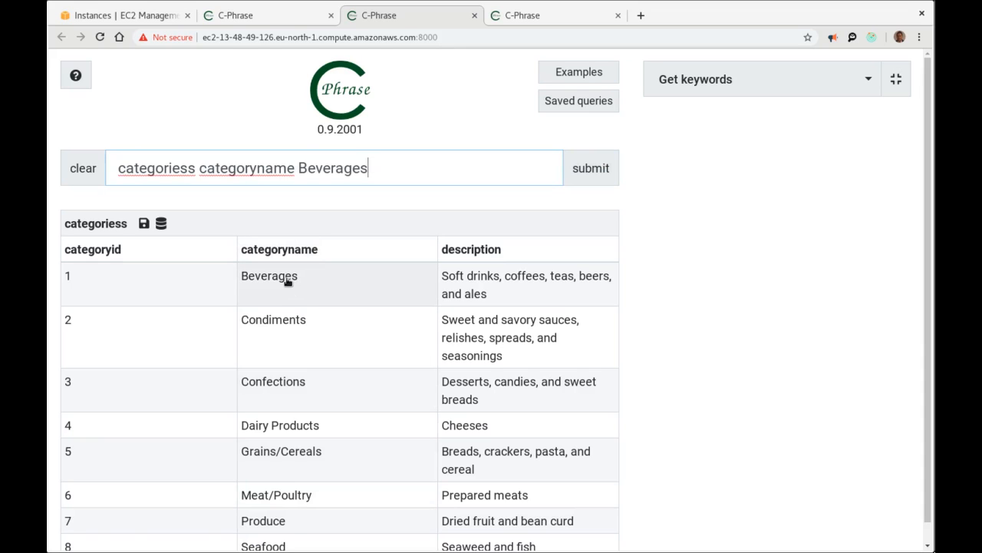
{"action": "left_click", "coordinate": [115, 168]}
{"action": "type", "text": "products "}
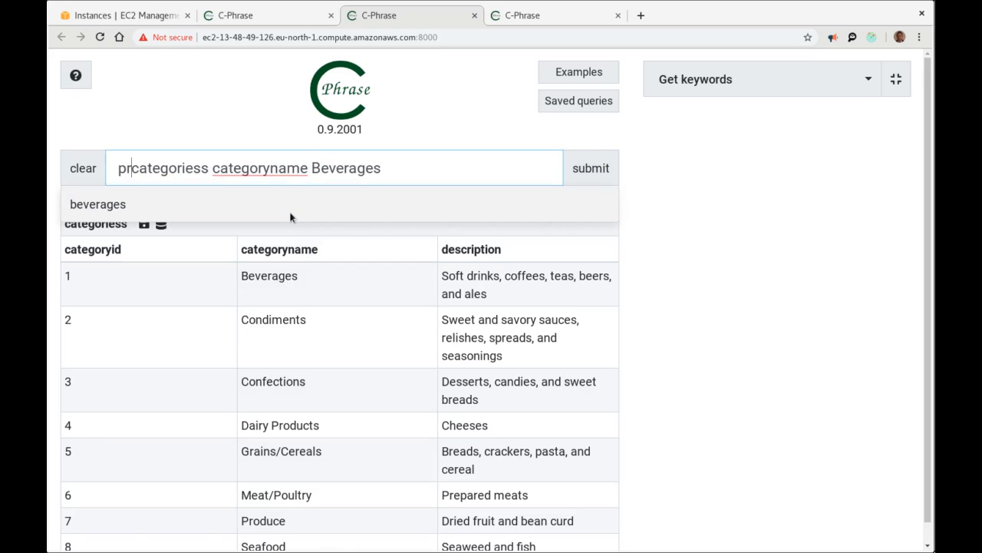
{"action": "type", "text": "having"}
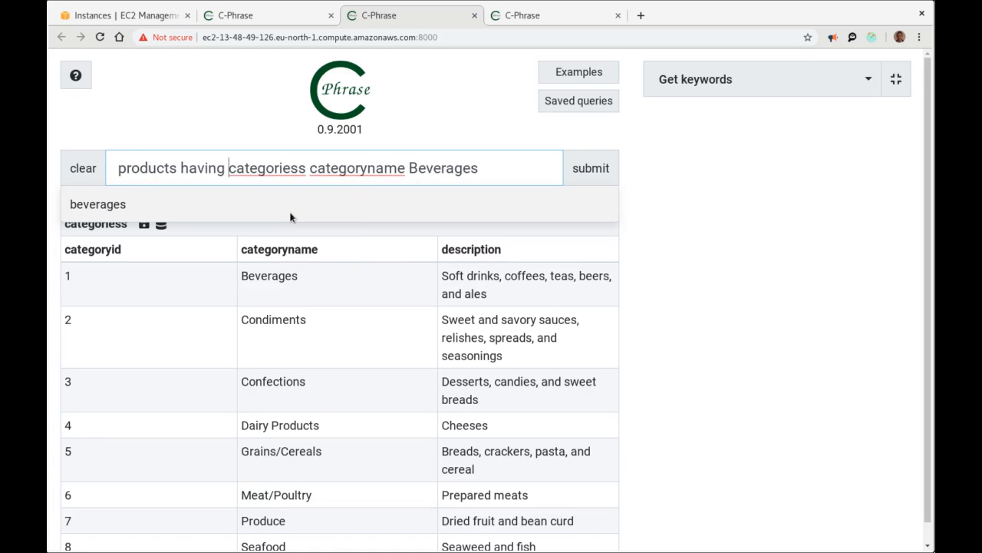
{"action": "left_click", "coordinate": [588, 168]}
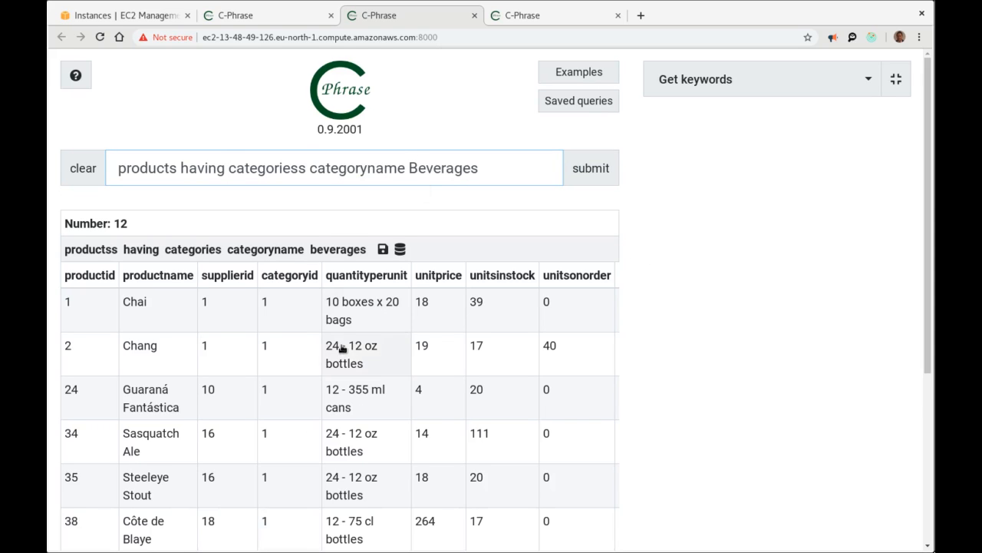
Append 'having supplier country Germany France Italy' and run the corrected suppliers query.
{"action": "left_click", "coordinate": [514, 170]}
{"action": "type", "text": "ha"}
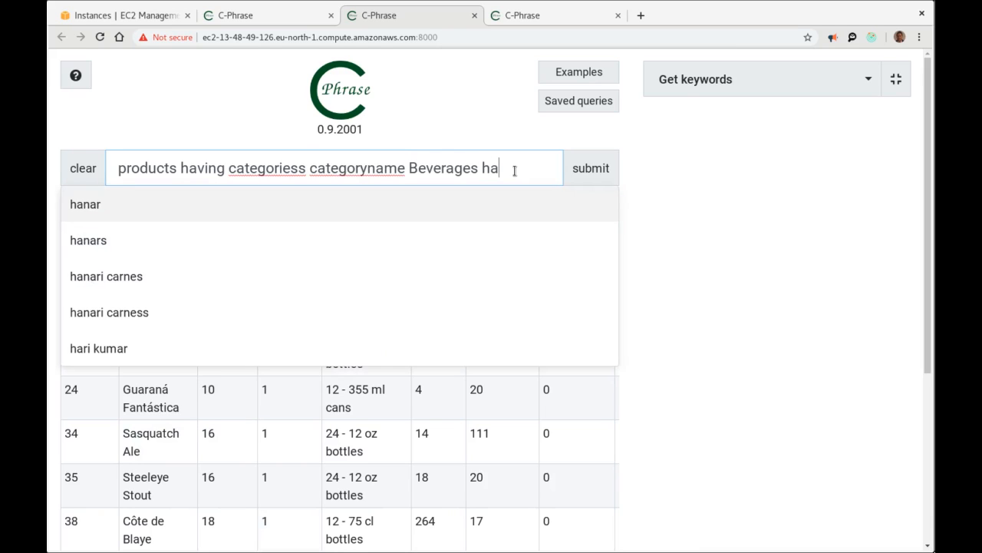
{"action": "type", "text": "ving sup"}
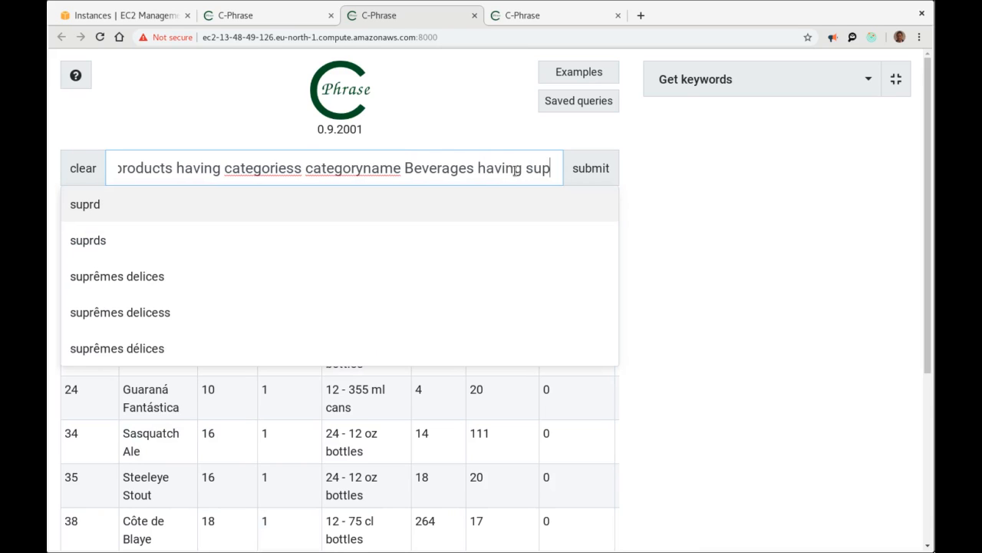
{"action": "type", "text": "plier "}
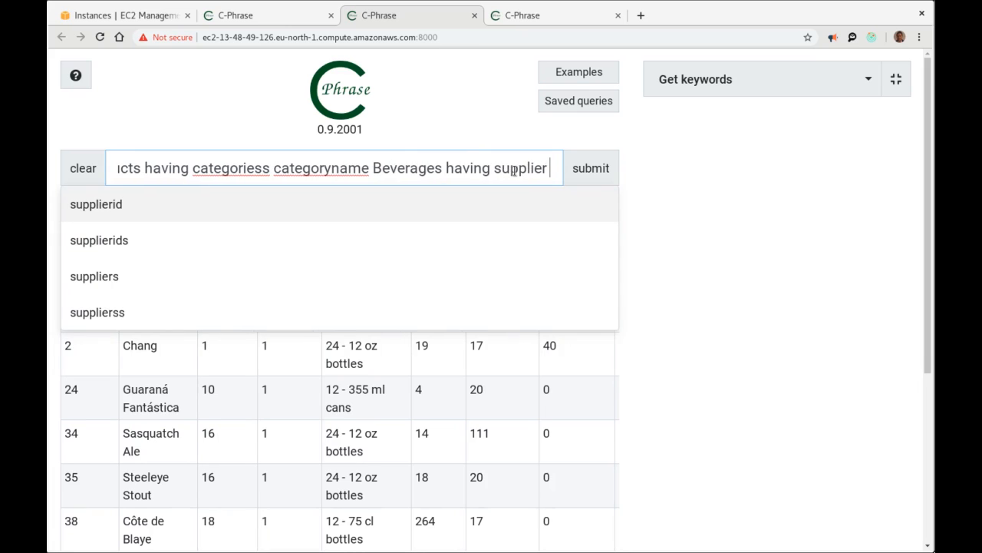
{"action": "type", "text": "country "}
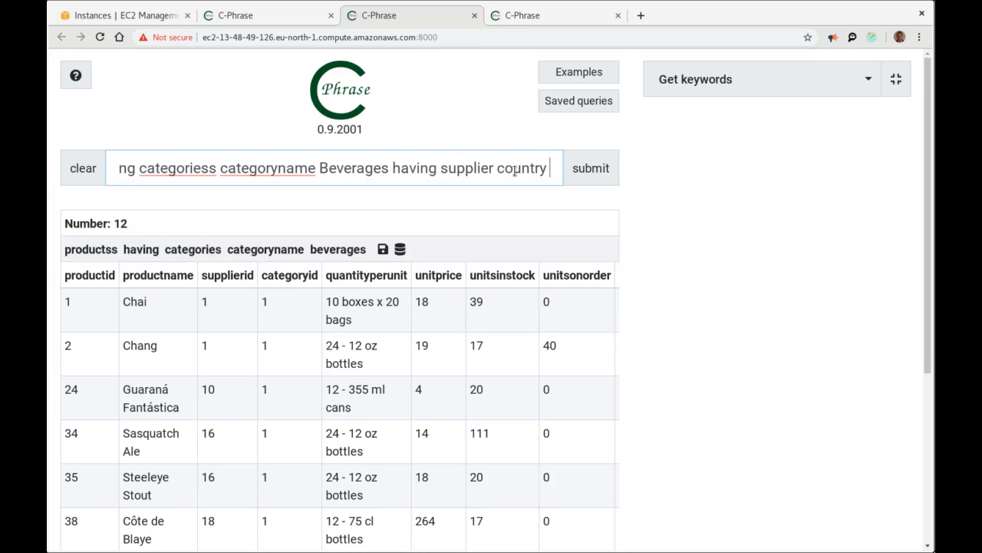
{"action": "type", "text": "Ger"}
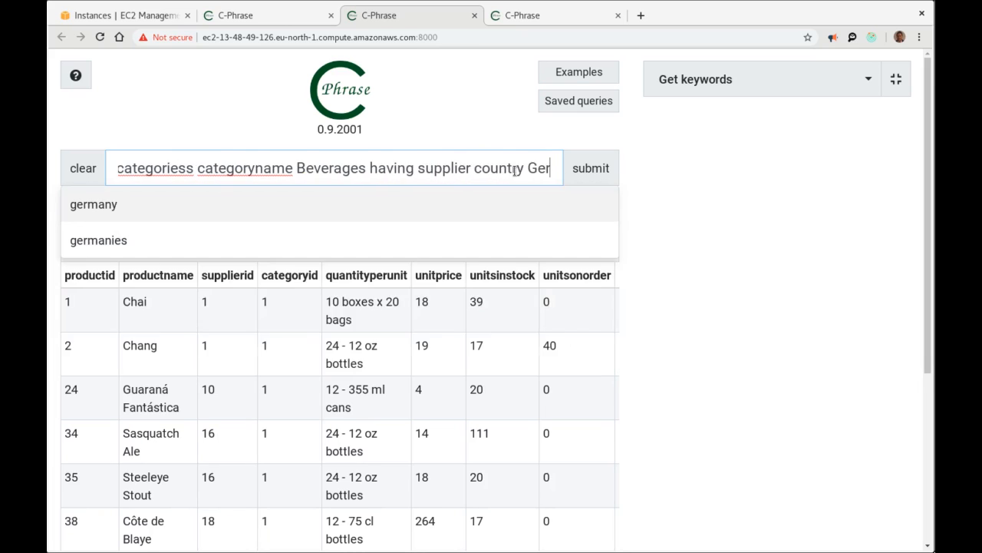
{"action": "type", "text": "many "}
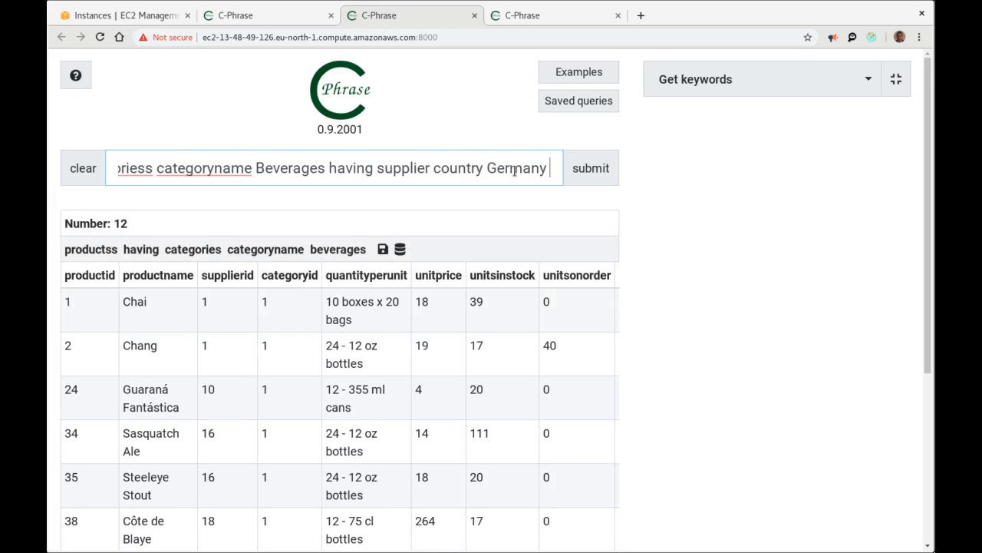
{"action": "type", "text": "France "}
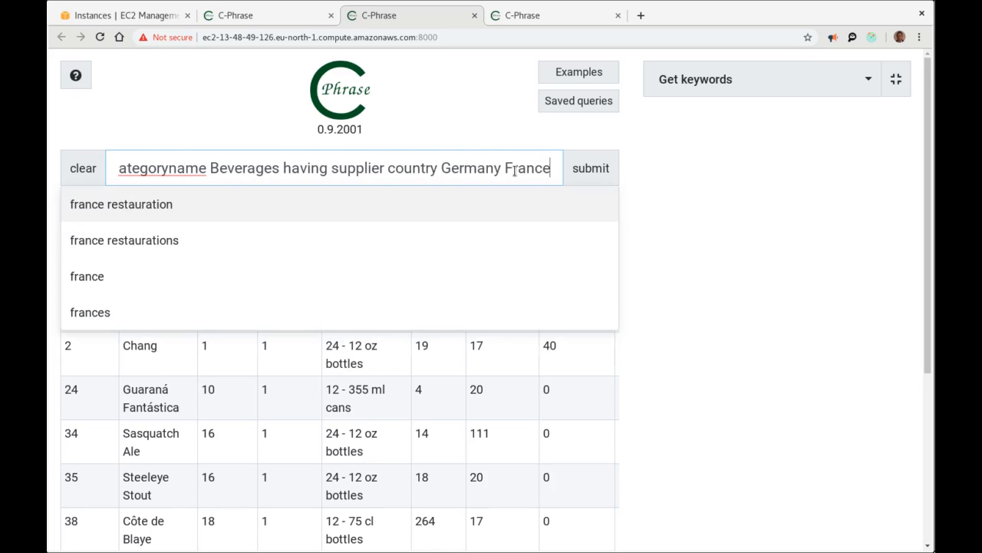
{"action": "type", "text": "Italy"}
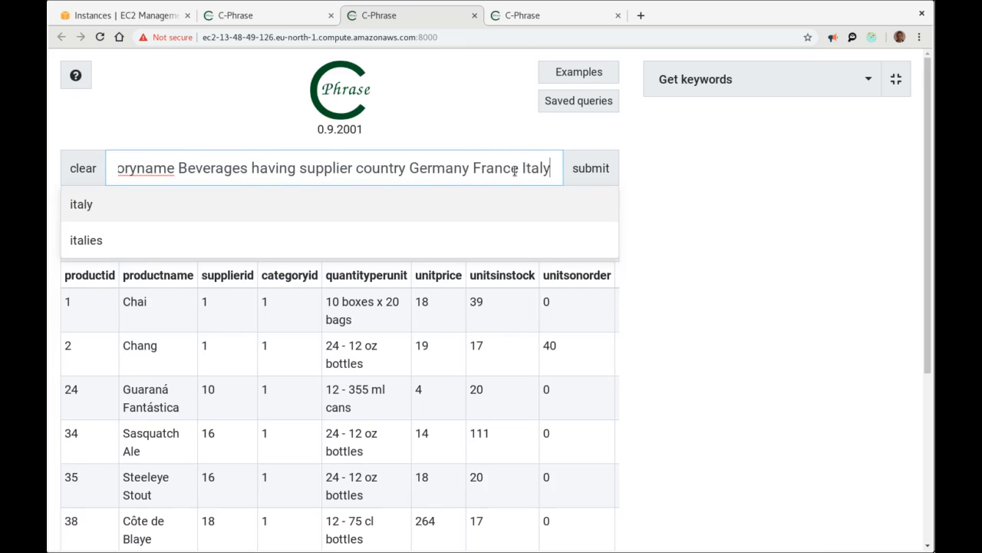
{"action": "key", "text": "Return"}
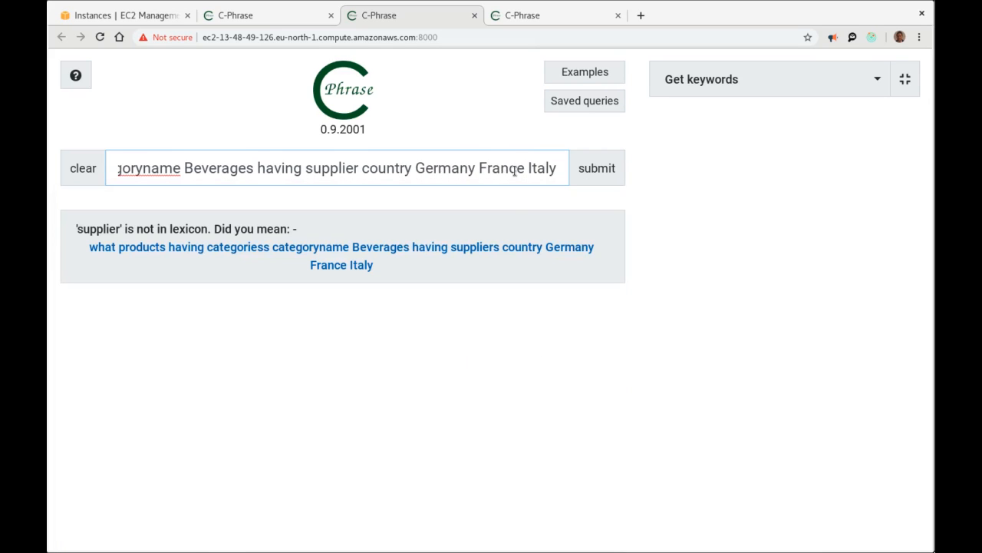
{"action": "left_click", "coordinate": [423, 252]}
{"action": "key", "text": "Return"}
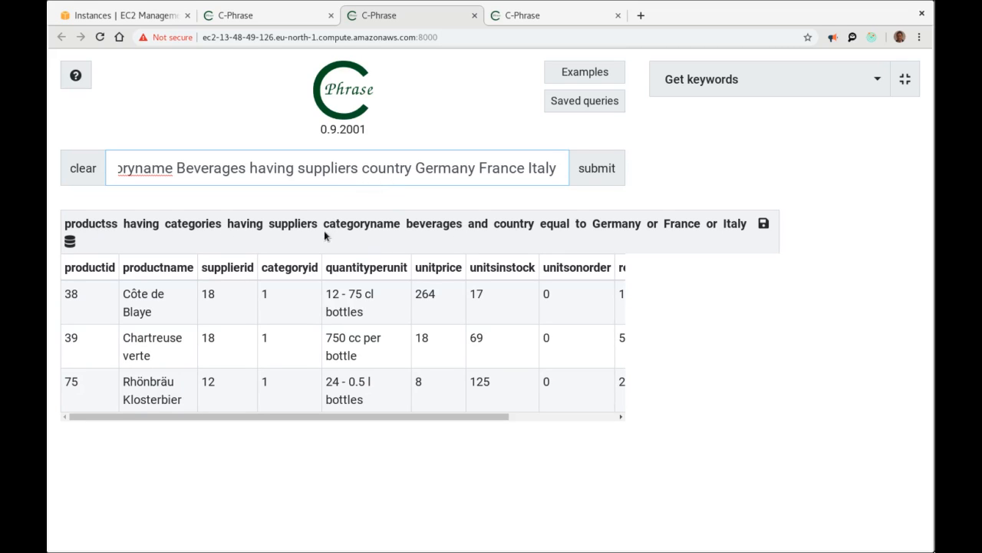
{"action": "left_click", "coordinate": [71, 243]}
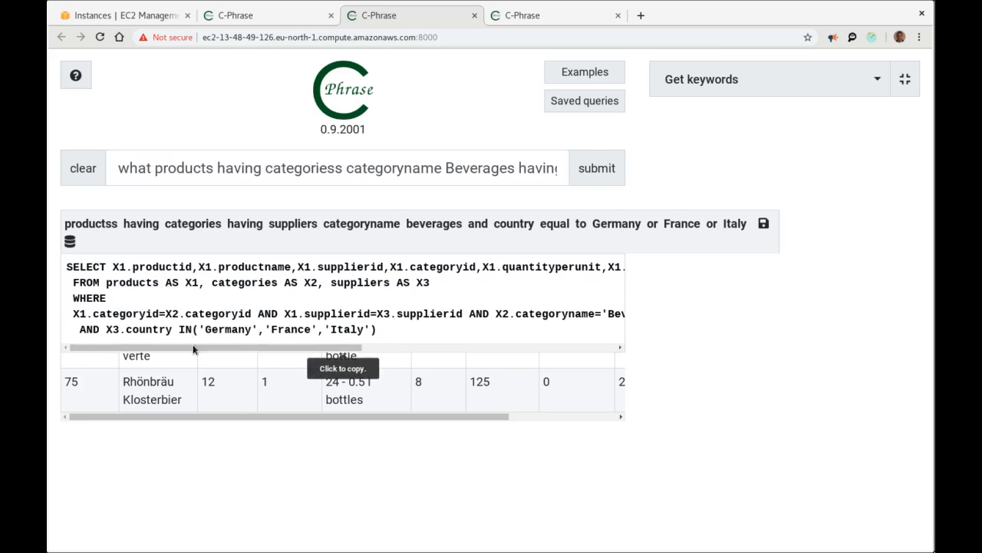
{"action": "left_click", "coordinate": [353, 347]}
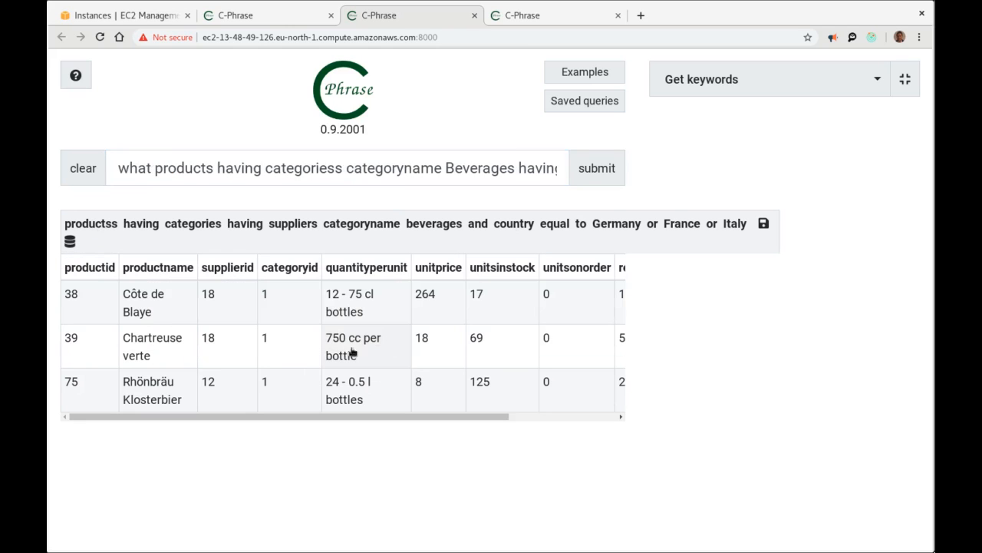
{"action": "left_click", "coordinate": [155, 231]}
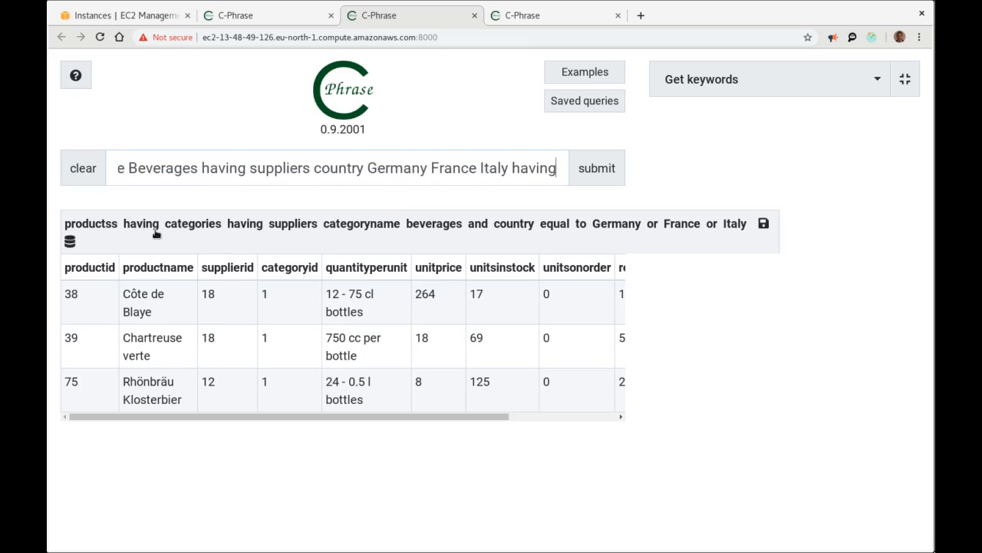
{"action": "left_click", "coordinate": [70, 242]}
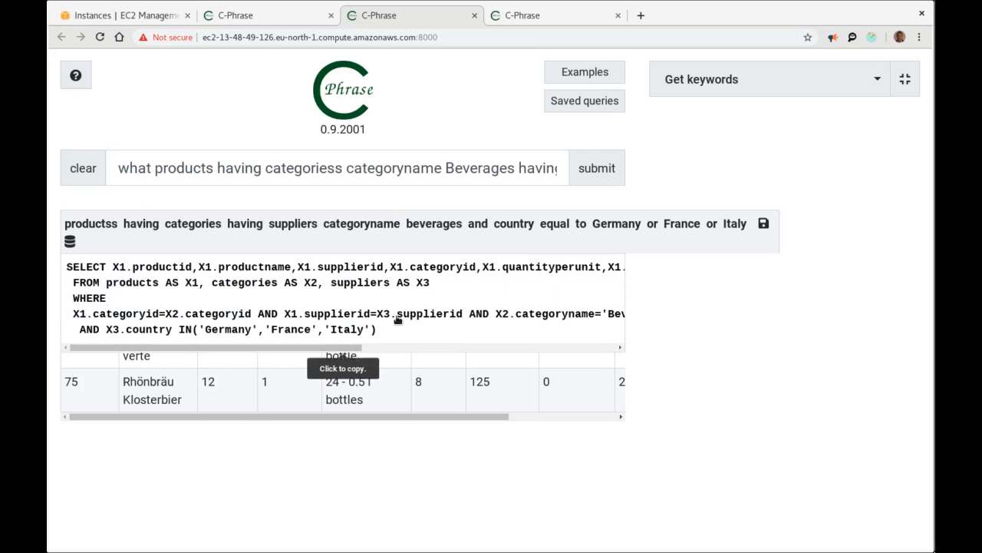
{"action": "left_click_drag", "start_coordinate": [358, 348], "coordinate": [184, 326]}
{"action": "left_click", "coordinate": [182, 271]}
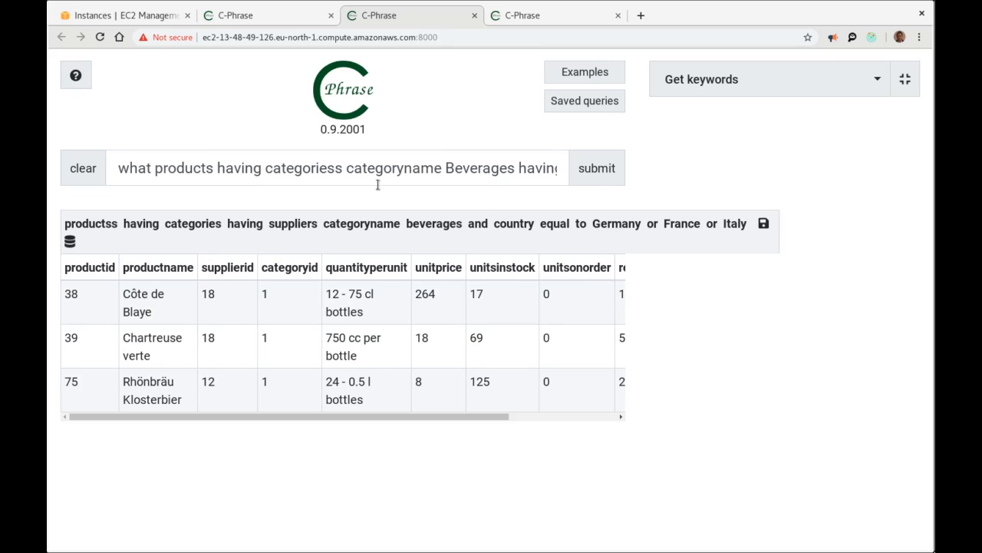
Stop the northwind interface running on port 8000.
{"action": "left_click", "coordinate": [289, 19]}
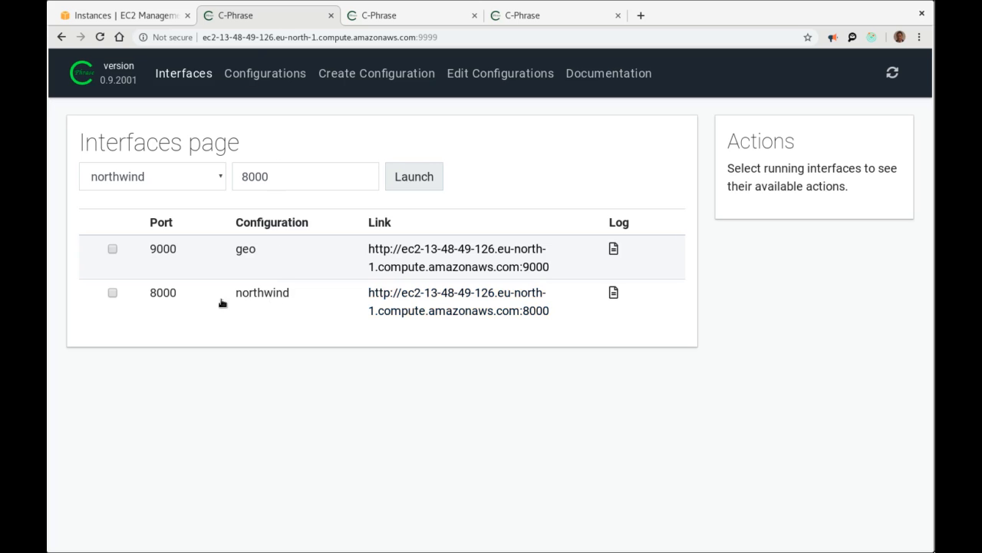
{"action": "left_click", "coordinate": [112, 293]}
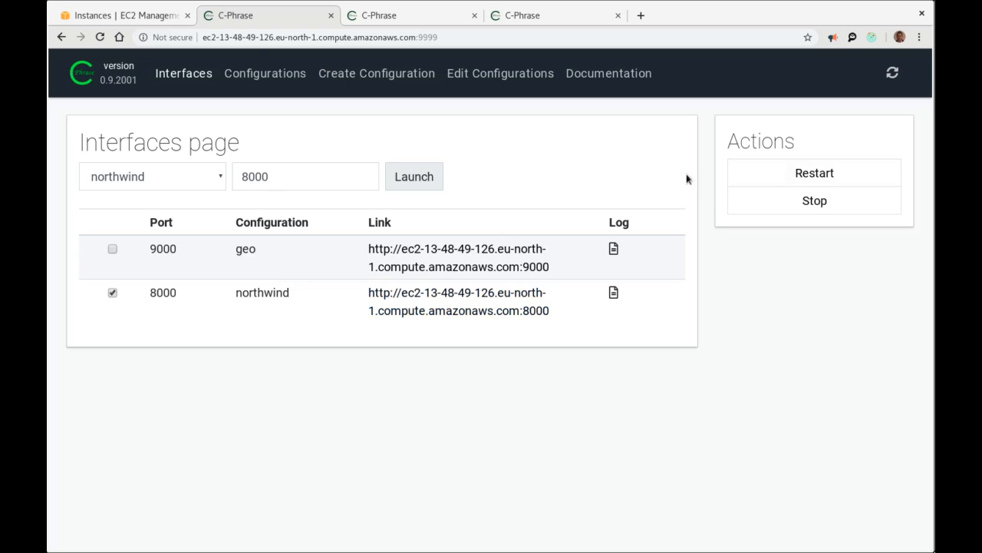
{"action": "left_click", "coordinate": [813, 205]}
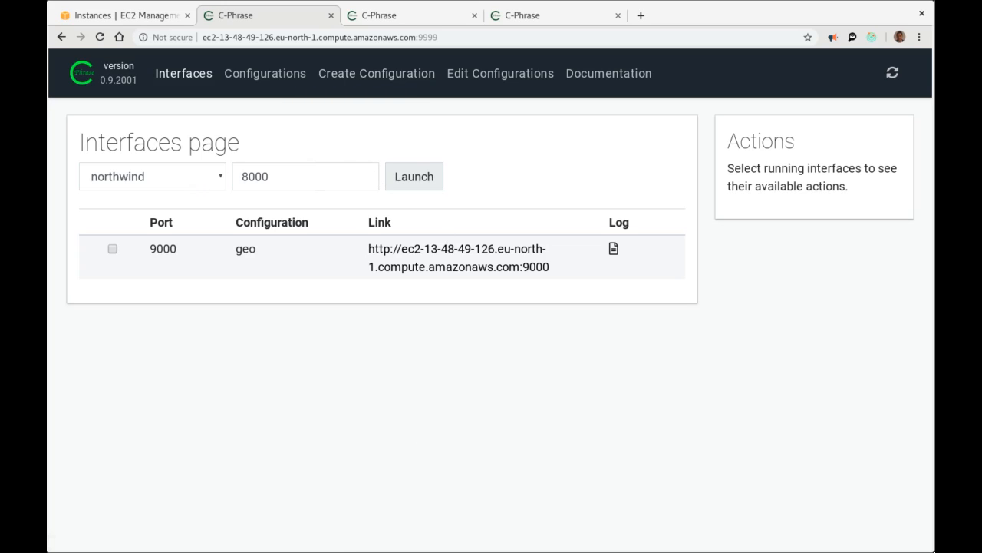
Close the northwind query tab and go to Edit Configurations.
{"action": "left_click", "coordinate": [465, 17]}
{"action": "left_click", "coordinate": [474, 15]}
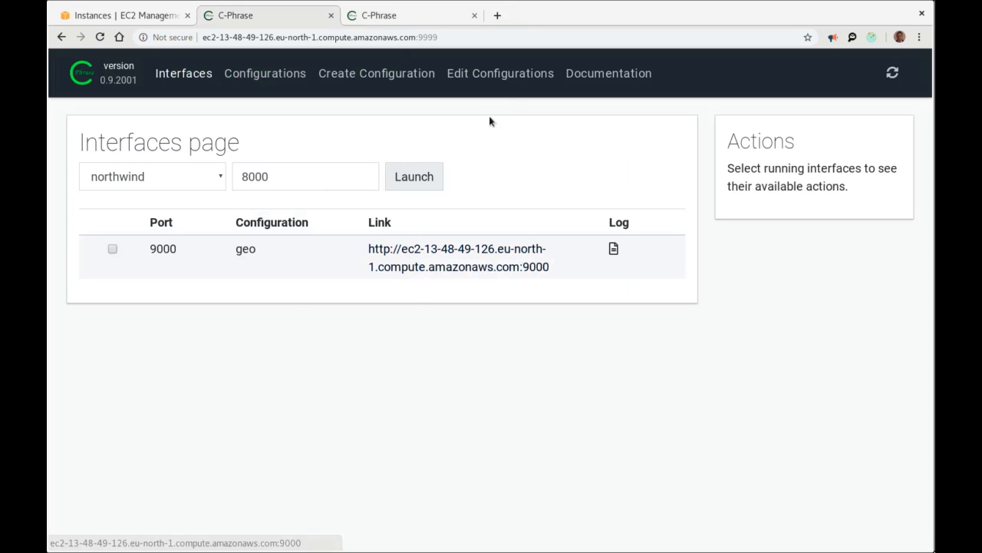
{"action": "left_click", "coordinate": [513, 74]}
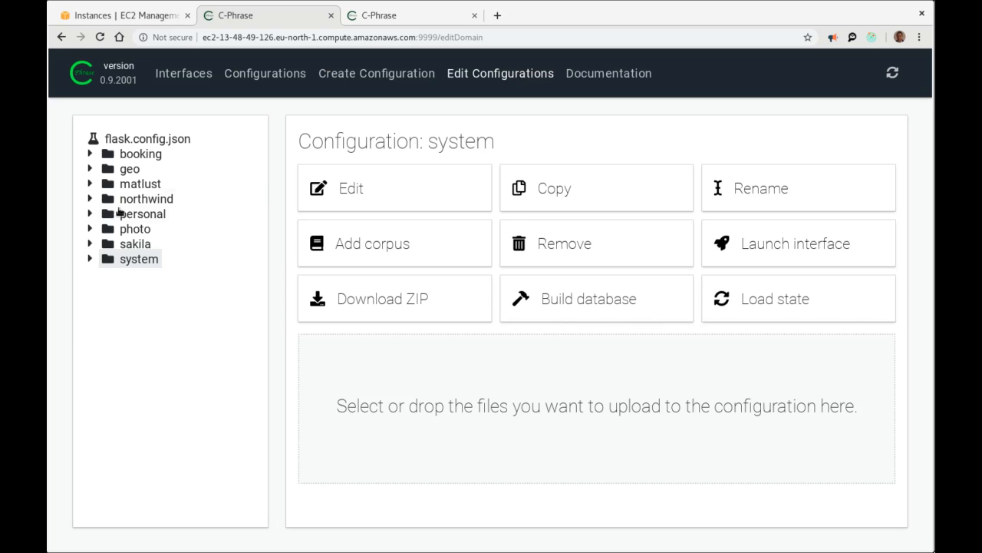
Open the northwind configuration for editing and select its categories relation.
{"action": "left_click", "coordinate": [138, 202]}
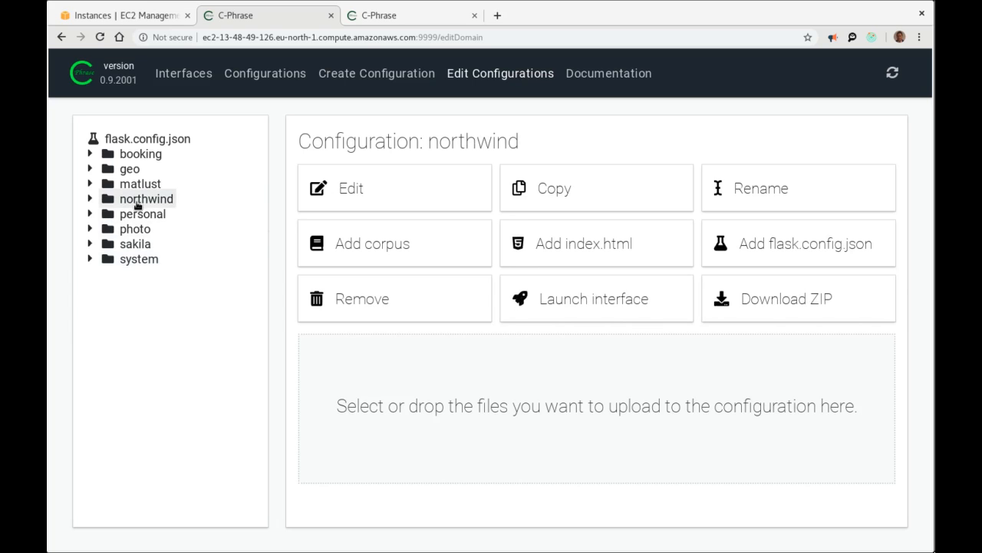
{"action": "left_click", "coordinate": [400, 193]}
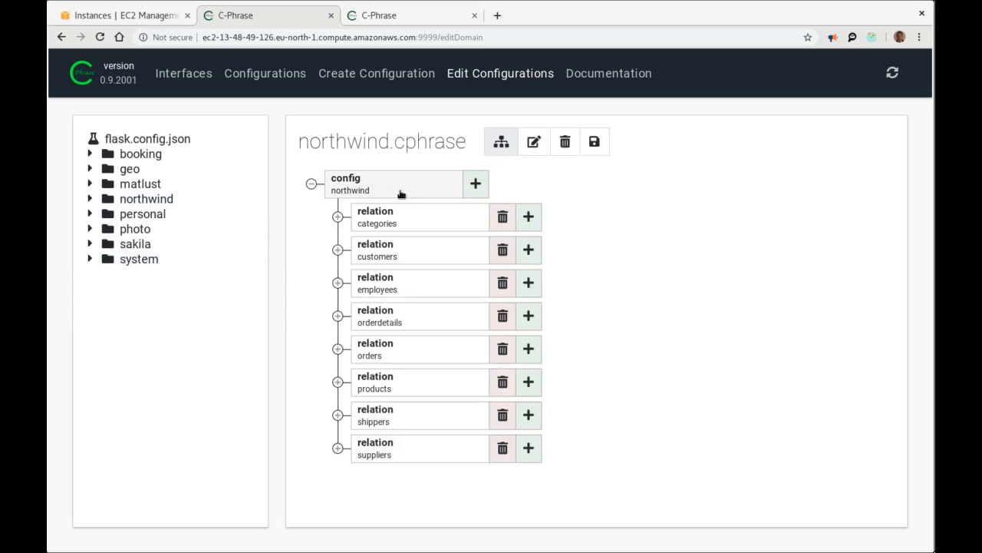
{"action": "left_click", "coordinate": [368, 222]}
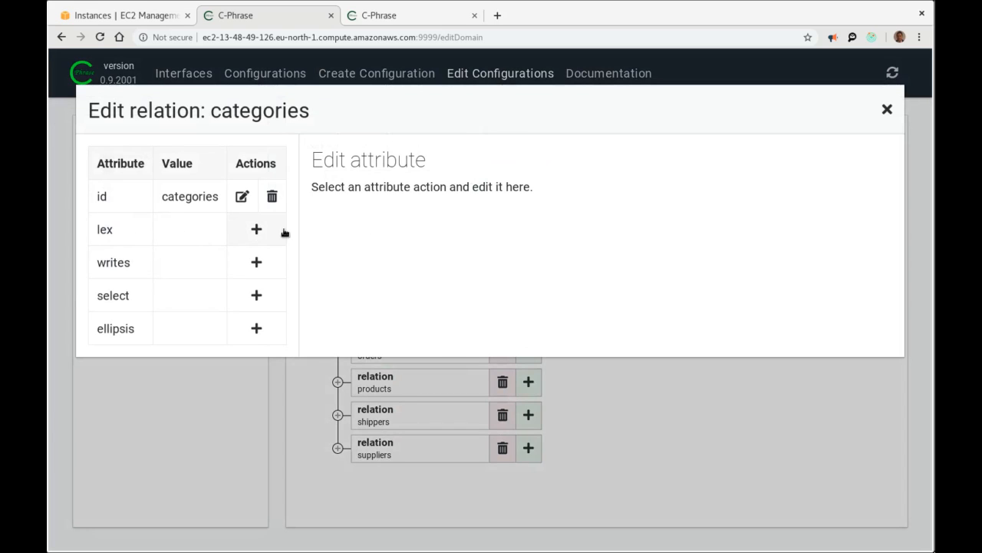
Give categories a lex entry with 'category' and 'categories', save, and verify it.
{"action": "left_click", "coordinate": [258, 230]}
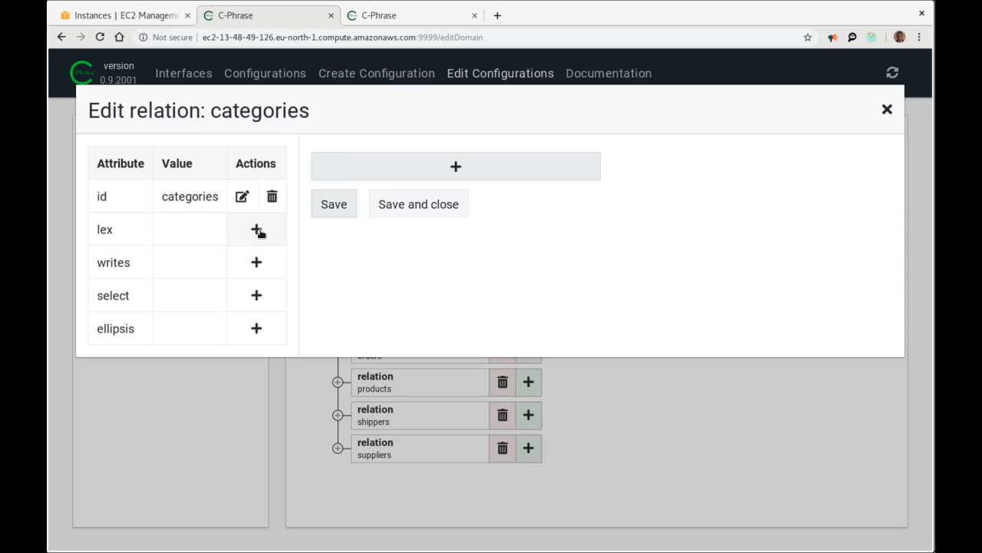
{"action": "left_click", "coordinate": [384, 166]}
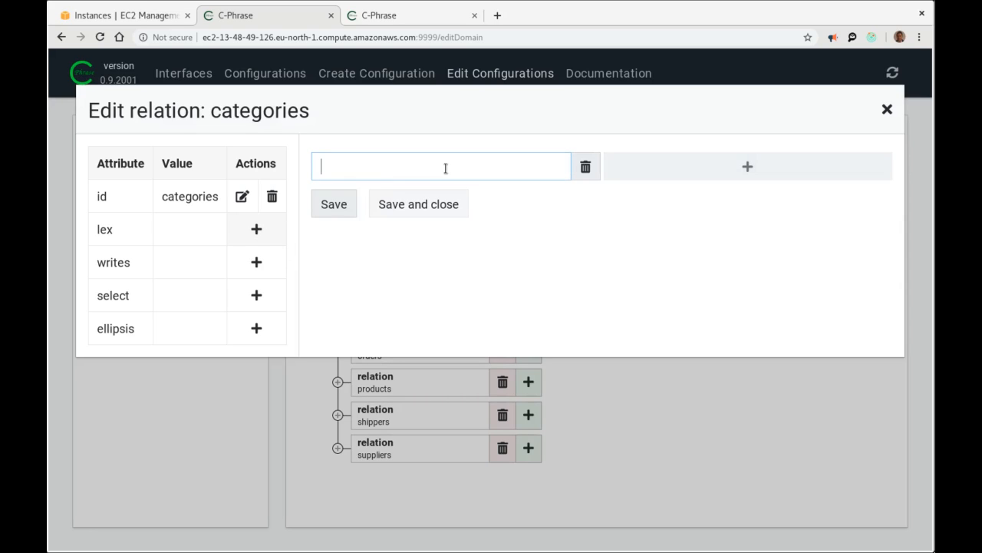
{"action": "type", "text": "category"}
{"action": "key", "text": "Return"}
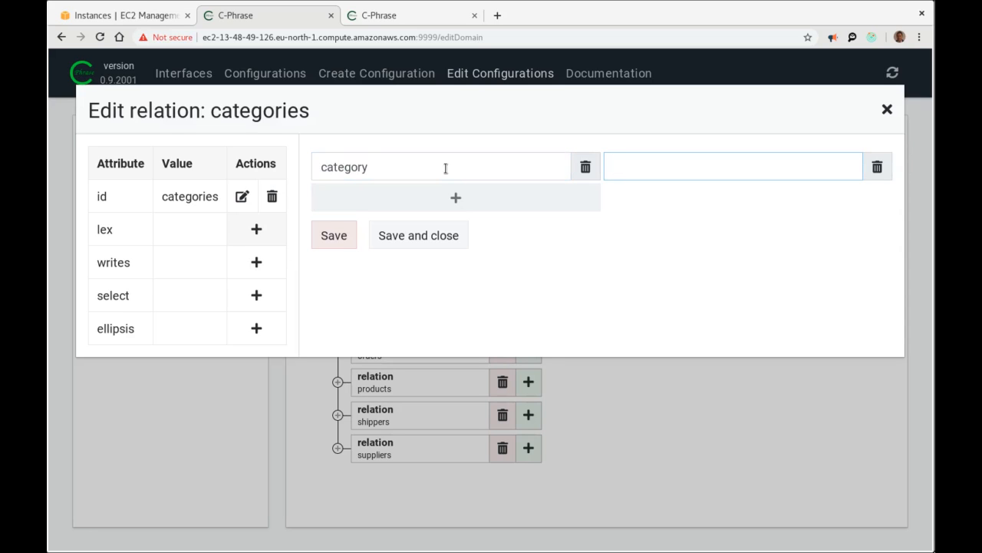
{"action": "type", "text": "categories"}
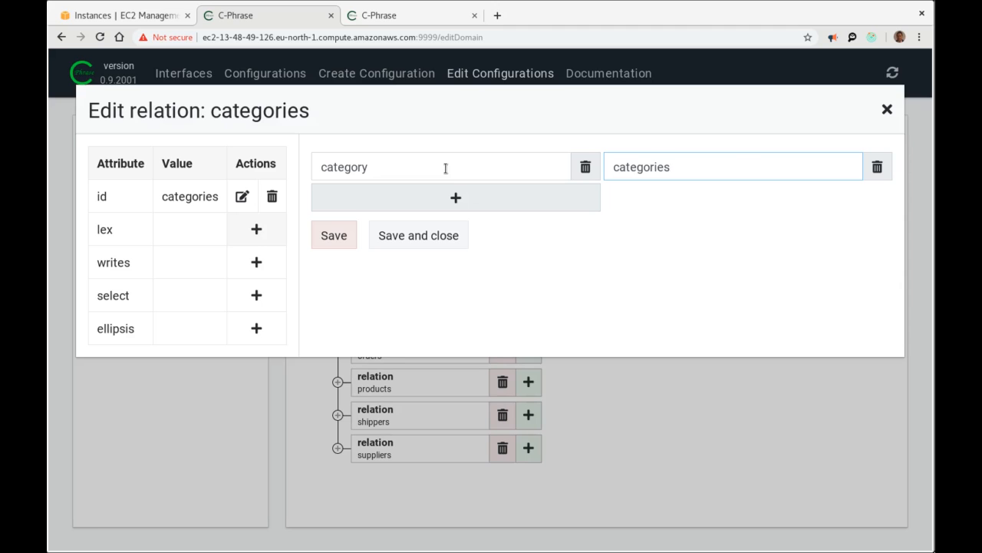
{"action": "left_click", "coordinate": [406, 234]}
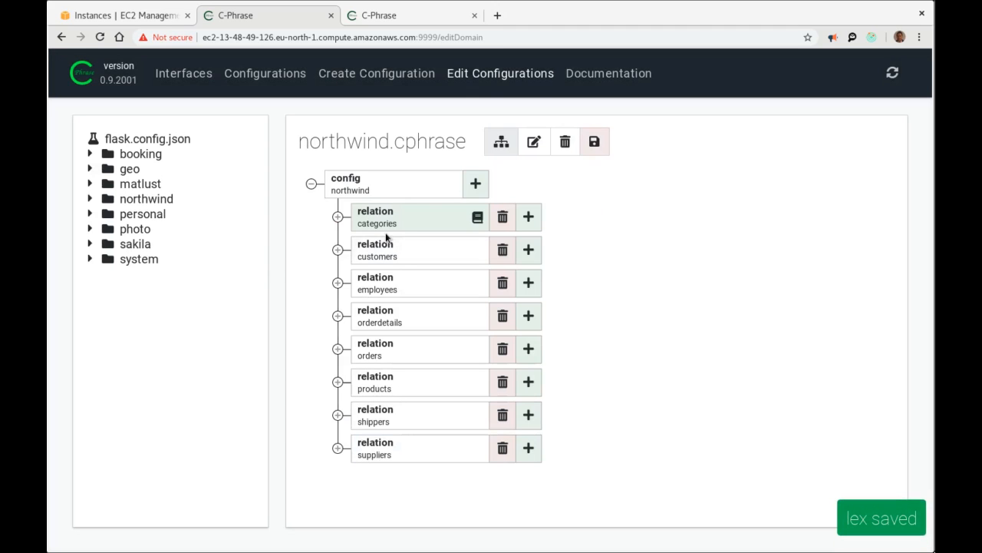
{"action": "left_click", "coordinate": [408, 228]}
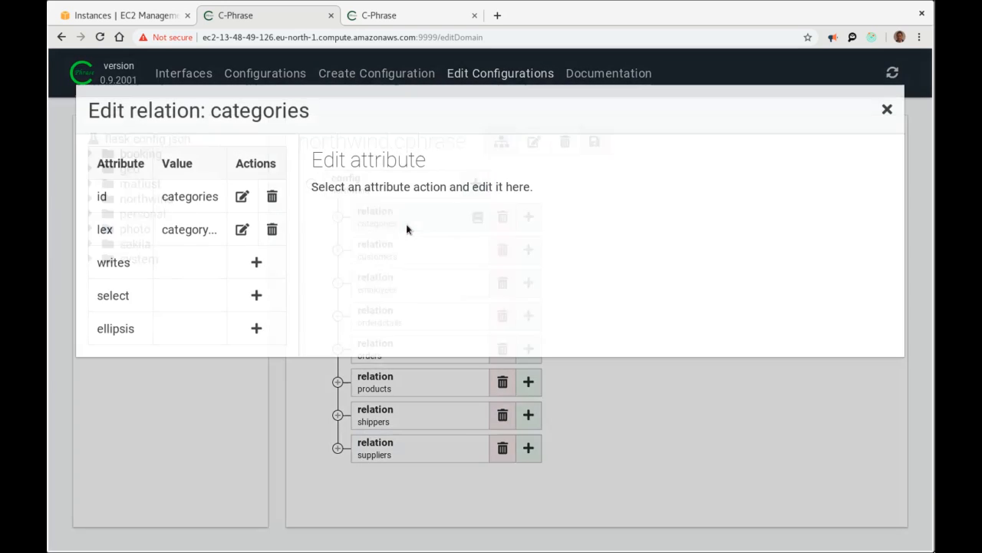
{"action": "left_click", "coordinate": [888, 112]}
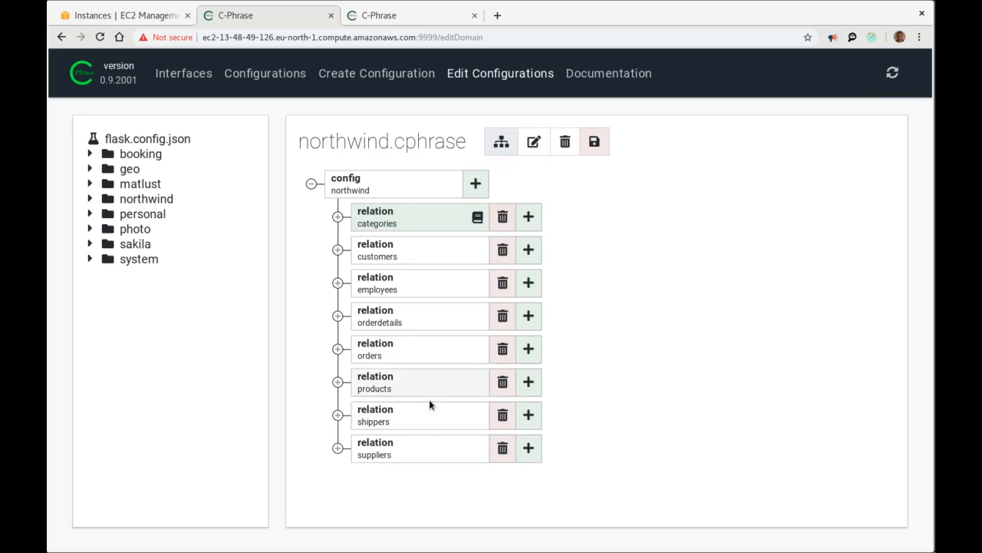
Give customers the lex words 'customer' and 'customers'.
{"action": "left_click", "coordinate": [401, 251]}
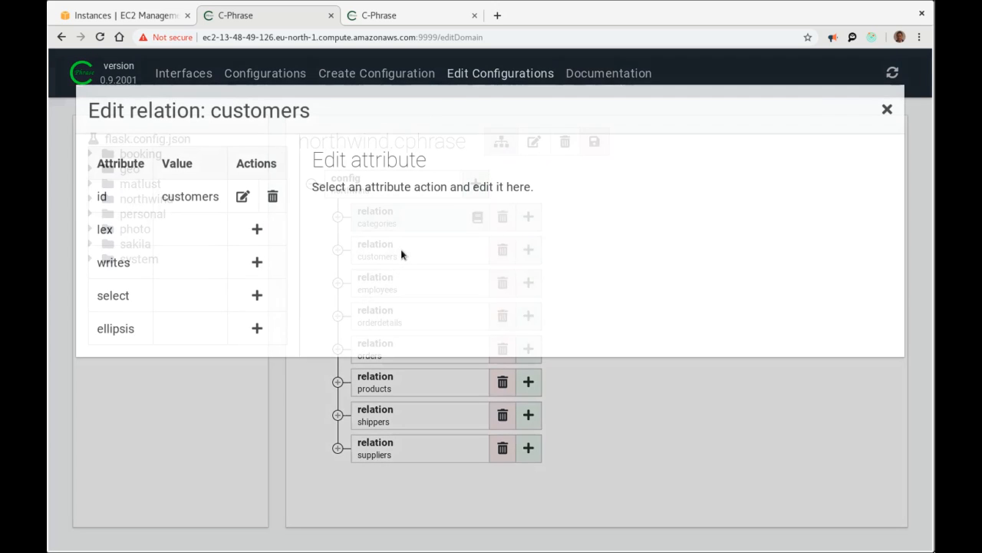
{"action": "left_click", "coordinate": [257, 230]}
{"action": "left_click", "coordinate": [401, 171]}
{"action": "type", "text": "customer"}
{"action": "key", "text": "Tab"}
{"action": "type", "text": "customers"}
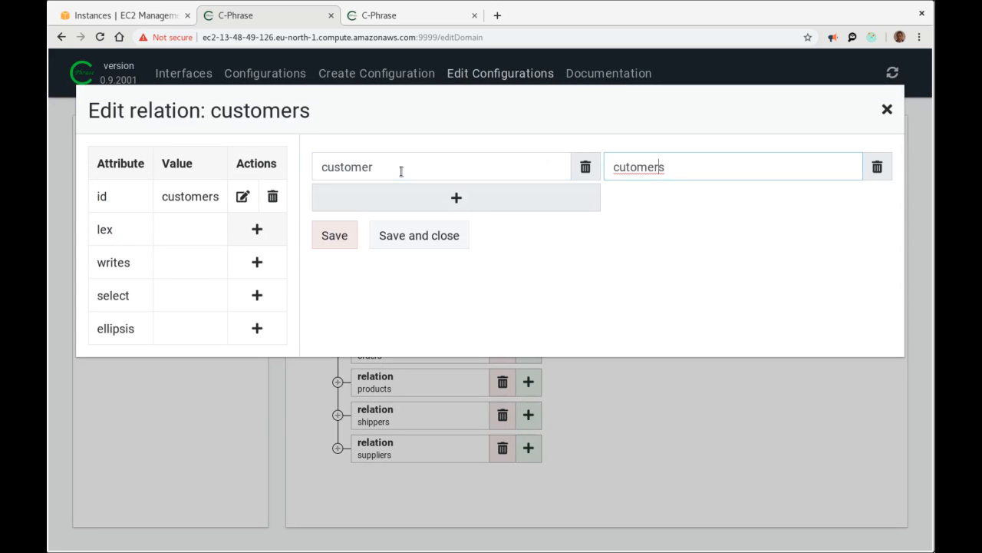
{"action": "left_click", "coordinate": [419, 235]}
Give employees the lex words 'employee' and 'employees'.
{"action": "left_click", "coordinate": [410, 281]}
{"action": "left_click", "coordinate": [257, 229]}
{"action": "left_click", "coordinate": [459, 168]}
{"action": "type", "text": "employee"}
{"action": "key", "text": "Tab"}
{"action": "type", "text": "employees"}
{"action": "left_click", "coordinate": [420, 235]}
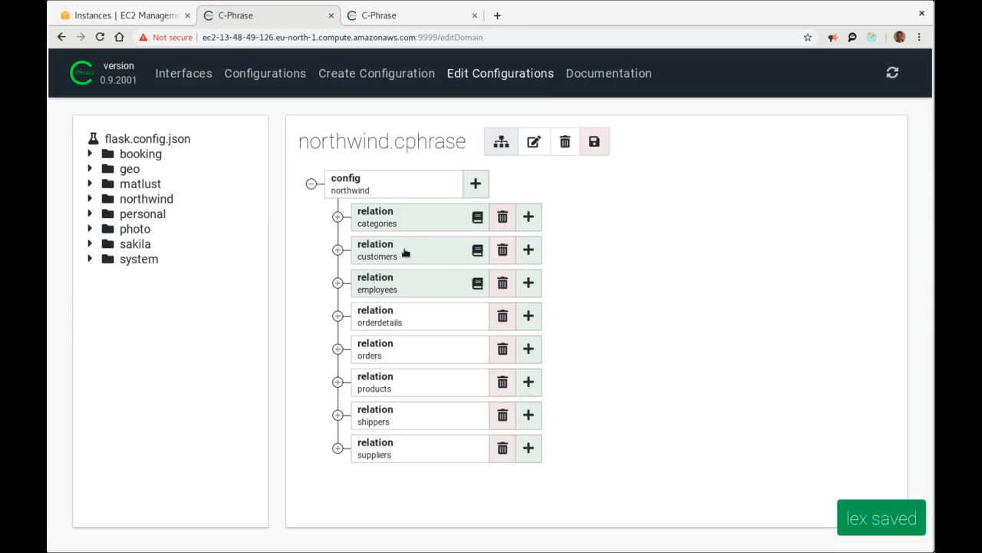
Give orderdetails the lex words 'order detail' and 'order details', fixing a typo.
{"action": "left_click", "coordinate": [399, 315]}
{"action": "left_click", "coordinate": [264, 229]}
{"action": "left_click", "coordinate": [369, 167]}
{"action": "type", "text": "order detail"}
{"action": "key", "text": "Return"}
{"action": "type", "text": "oreder details"}
{"action": "key", "text": "Left"}
{"action": "key", "text": "Left"}
{"action": "key", "text": "Left"}
{"action": "key", "text": "Left"}
{"action": "key", "text": "Left"}
{"action": "key", "text": "Left"}
{"action": "key", "text": "Left"}
{"action": "key", "text": "Left"}
{"action": "key", "text": "Left"}
{"action": "key", "text": "Left"}
{"action": "key", "text": "Left"}
{"action": "key", "text": "BackSpace"}
{"action": "left_click", "coordinate": [420, 235]}
Give orders the lex words 'order' and 'orders'.
{"action": "left_click", "coordinate": [400, 349]}
{"action": "left_click", "coordinate": [234, 230]}
{"action": "left_click", "coordinate": [358, 171]}
{"action": "type", "text": "order"}
{"action": "key", "text": "Return"}
{"action": "type", "text": "orders"}
{"action": "left_click", "coordinate": [408, 235]}
Add a lex entry to the products relation and save it.
{"action": "left_click", "coordinate": [400, 381]}
{"action": "left_click", "coordinate": [247, 230]}
{"action": "left_click", "coordinate": [469, 175]}
{"action": "left_click", "coordinate": [436, 235]}
Give shippers the lex words 'shipper' and 'shippers'.
{"action": "left_click", "coordinate": [400, 414]}
{"action": "left_click", "coordinate": [246, 230]}
{"action": "left_click", "coordinate": [442, 160]}
{"action": "type", "text": "shipper"}
{"action": "key", "text": "Return"}
{"action": "type", "text": "shippers"}
{"action": "left_click", "coordinate": [409, 235]}
Give suppliers the lex words 'supplier' and 'suppliers'.
{"action": "type", "text": "supplier"}
{"action": "key", "text": "Return"}
{"action": "type", "text": "suppliers"}
{"action": "left_click", "coordinate": [409, 234]}
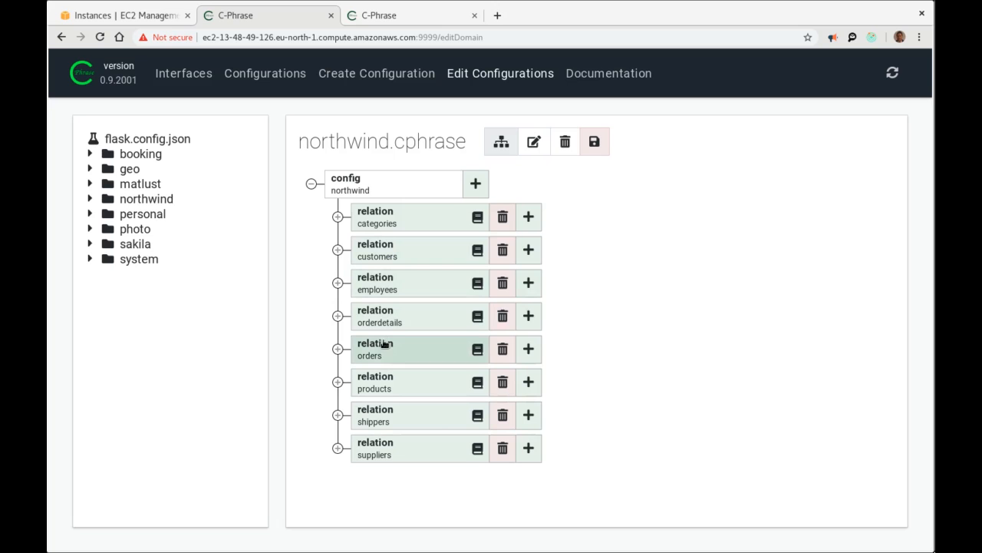
Give the products categoryid foreign key the lex phrases 'of type' and 'type'.
{"action": "left_click", "coordinate": [338, 382]}
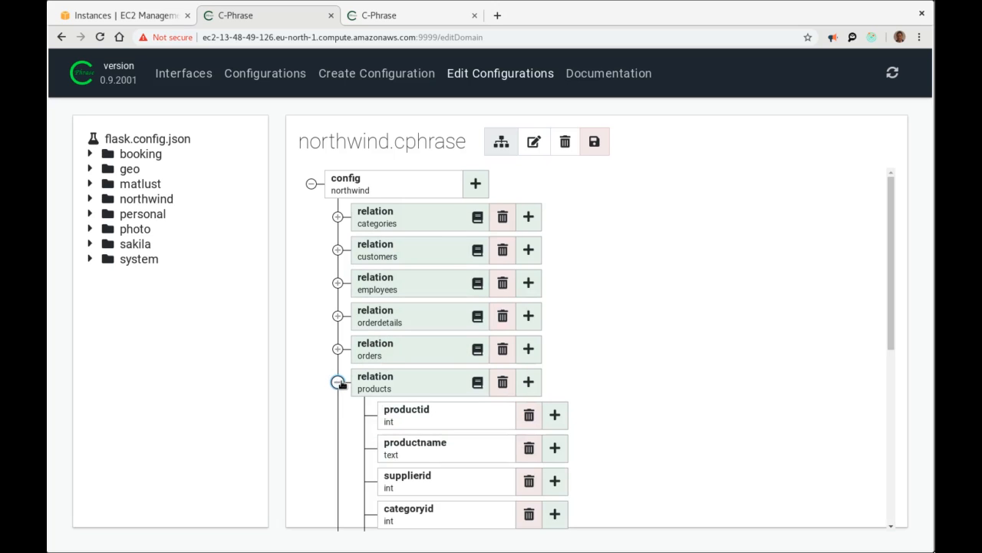
{"action": "scroll", "coordinate": [465, 382], "scroll_direction": "down", "scroll_amount": 5}
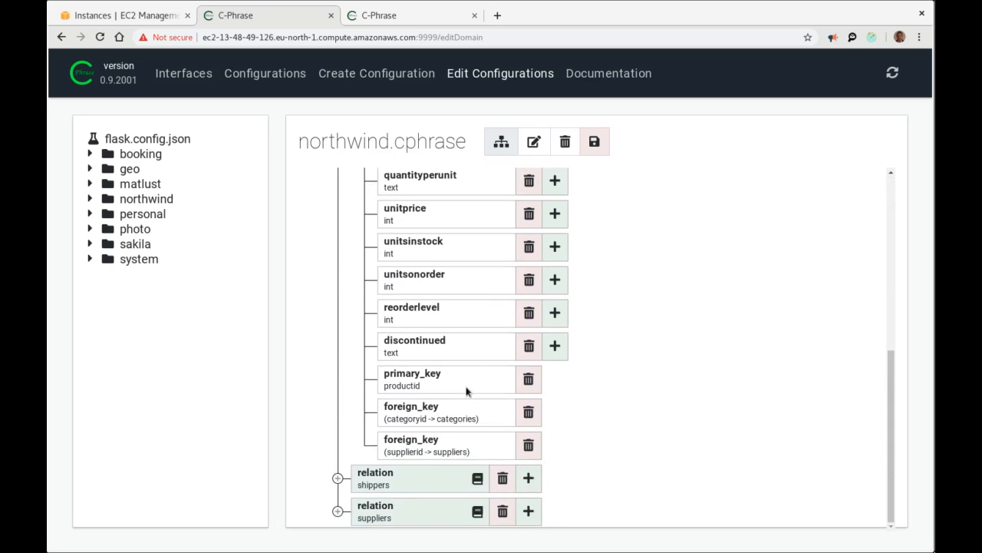
{"action": "left_click", "coordinate": [412, 410]}
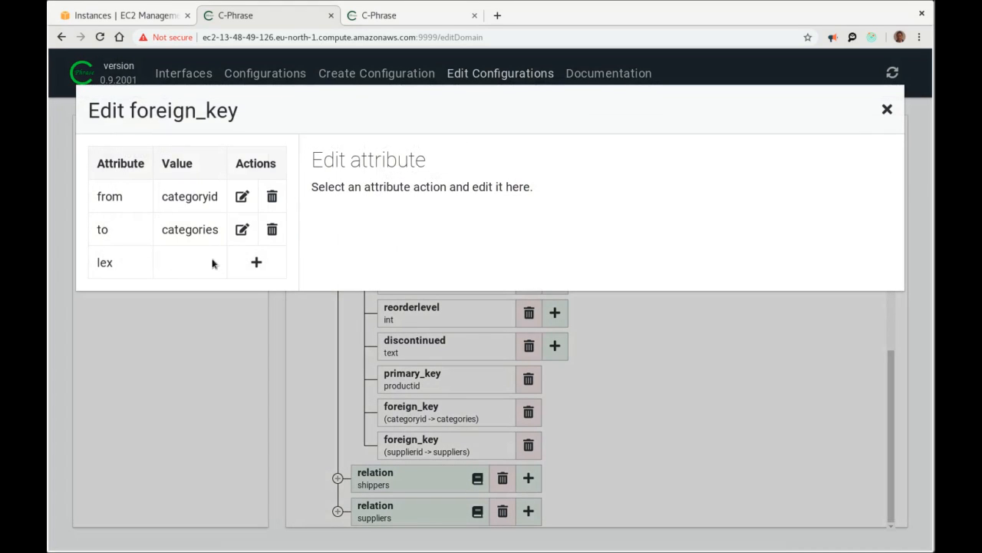
{"action": "left_click", "coordinate": [253, 261]}
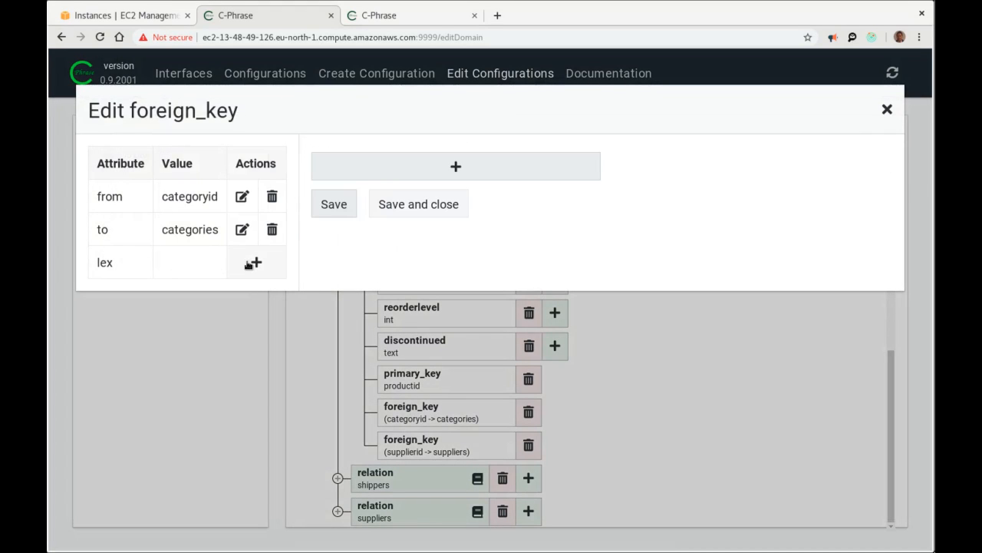
{"action": "left_click", "coordinate": [383, 163]}
{"action": "type", "text": "of type"}
{"action": "key", "text": "BackSpace"}
{"action": "type", "text": "pe"}
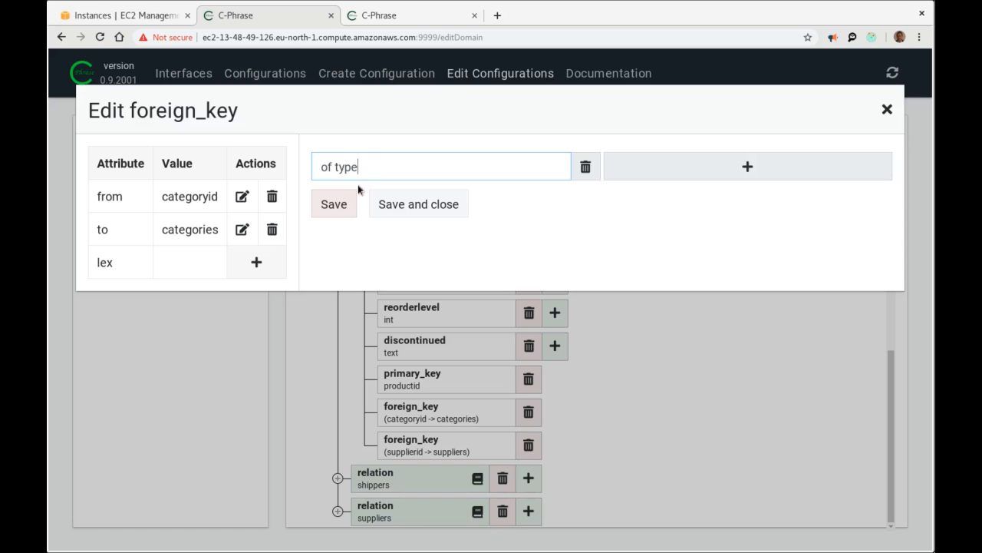
{"action": "key", "text": "Return"}
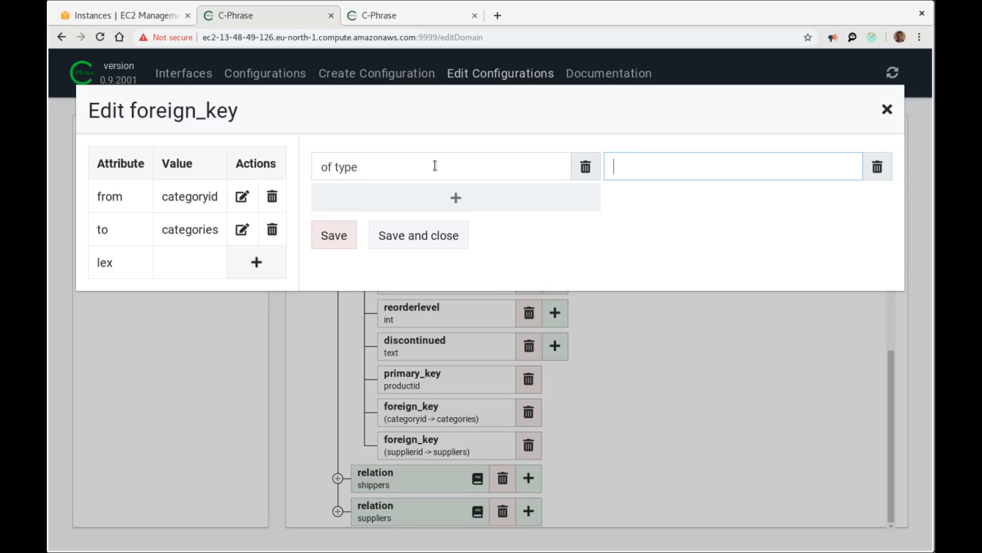
{"action": "type", "text": "type"}
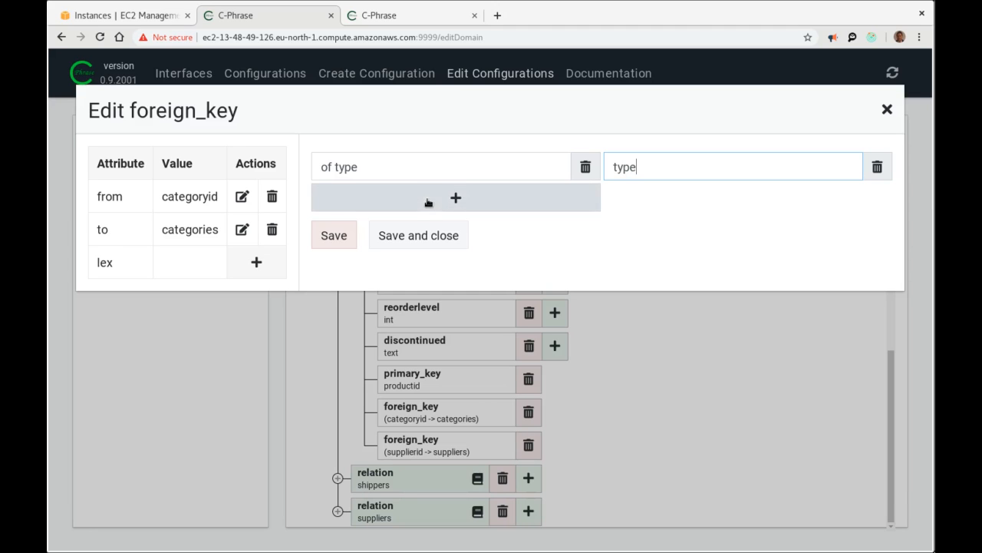
{"action": "left_click", "coordinate": [419, 236]}
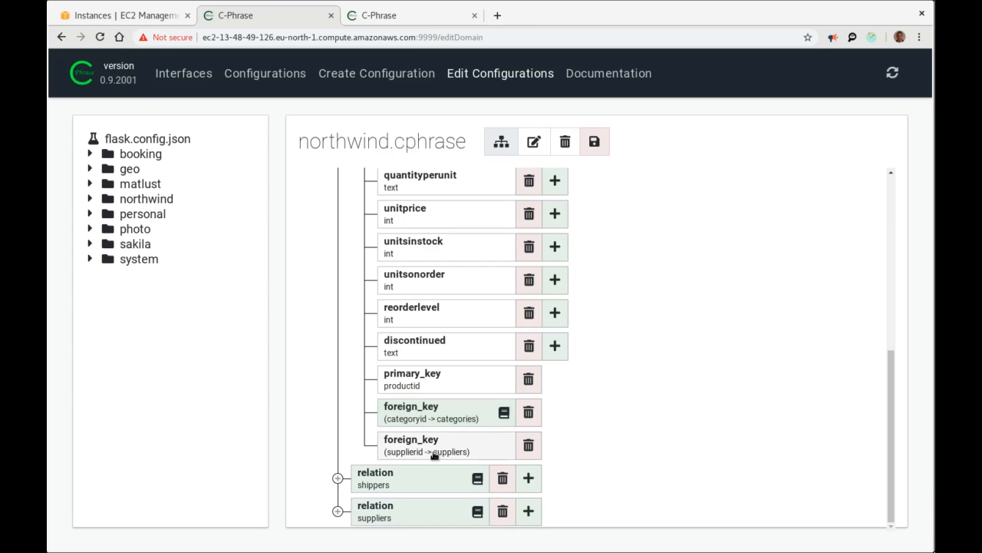
Give the supplierid foreign key lex phrases 'supplied by' and 'supplying', then save northwind.cphrase.
{"action": "left_click", "coordinate": [437, 450]}
{"action": "left_click", "coordinate": [251, 262]}
{"action": "left_click", "coordinate": [483, 167]}
{"action": "type", "text": "supplied by"}
{"action": "key", "text": "Return"}
{"action": "type", "text": "supplying"}
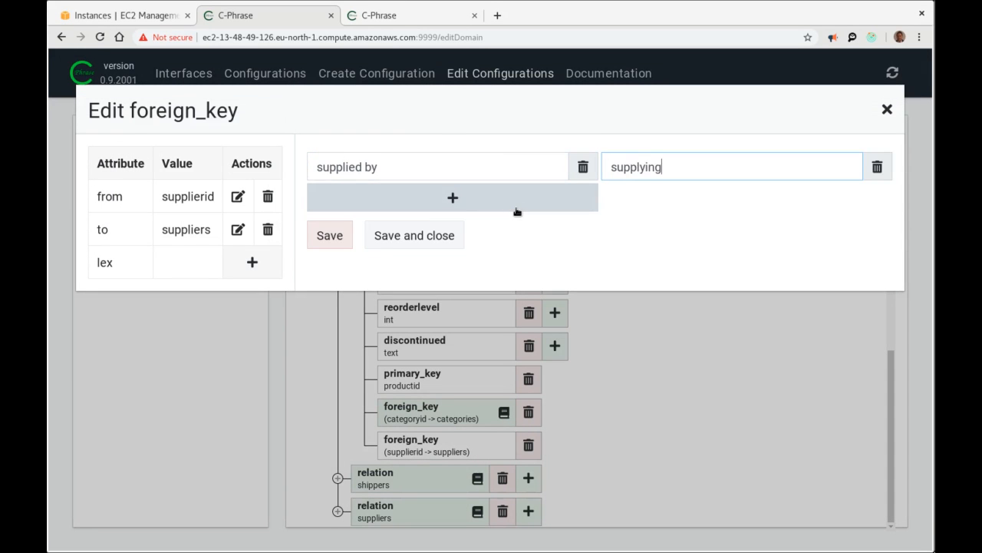
{"action": "left_click", "coordinate": [414, 235]}
{"action": "scroll", "coordinate": [430, 307], "scroll_direction": "up", "scroll_amount": 5}
{"action": "left_click", "coordinate": [337, 206]}
{"action": "left_click", "coordinate": [594, 142]}
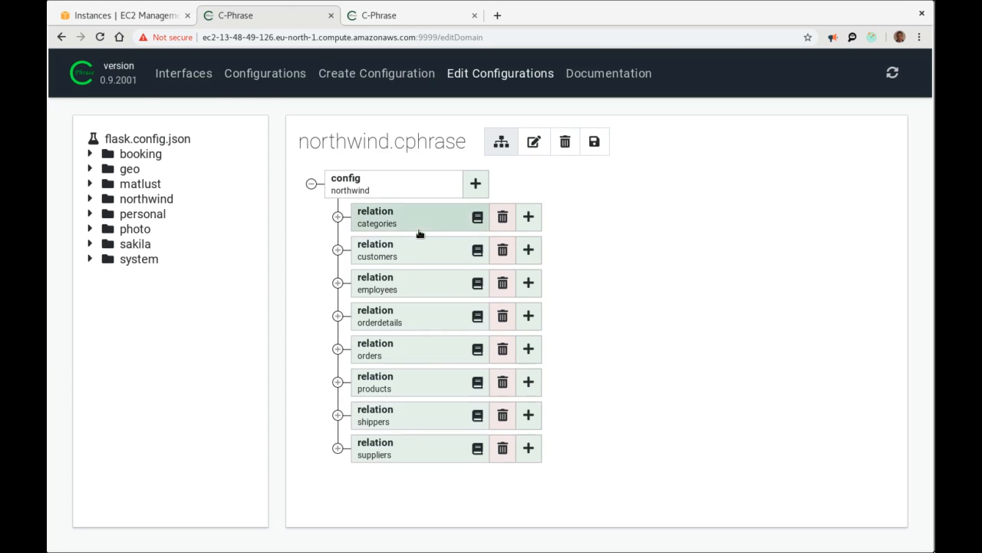
Add a categories primary_value keyed on the categoryname column, then save northwind.cphrase.
{"action": "left_click", "coordinate": [337, 217]}
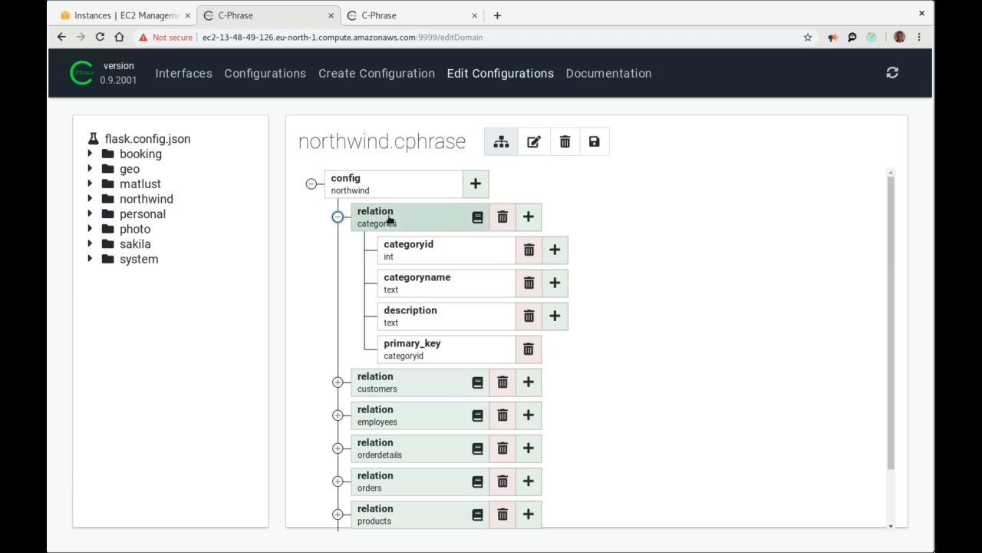
{"action": "left_click", "coordinate": [530, 218]}
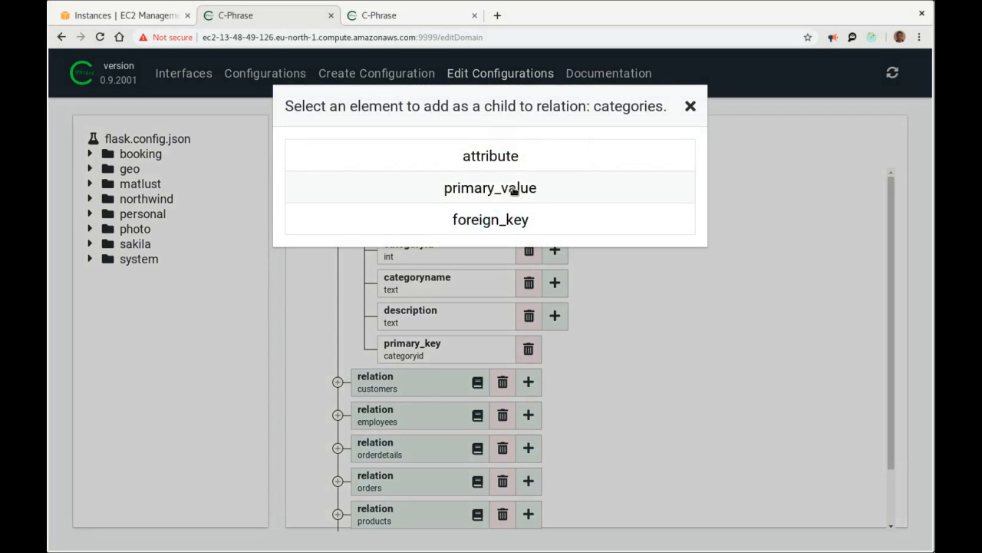
{"action": "left_click", "coordinate": [508, 190]}
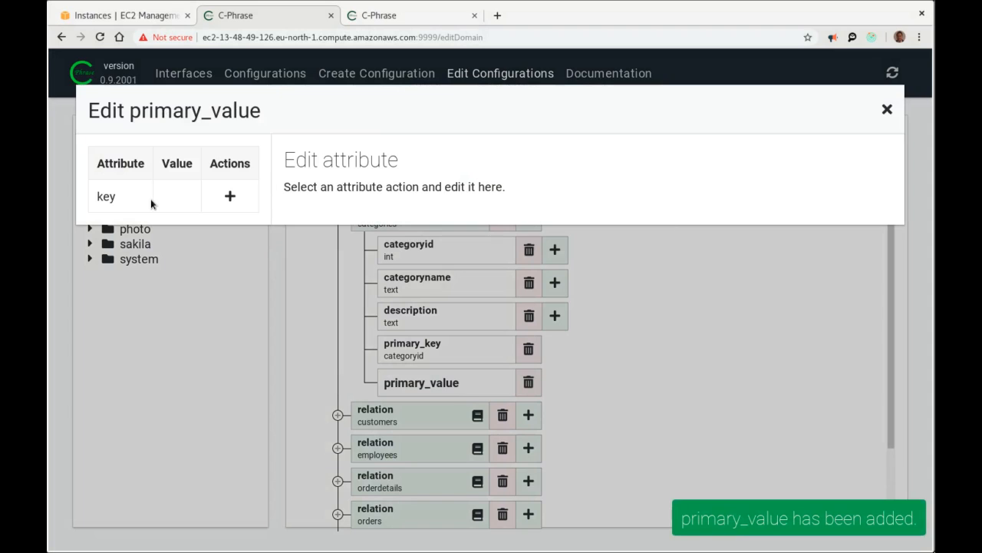
{"action": "left_click", "coordinate": [230, 196]}
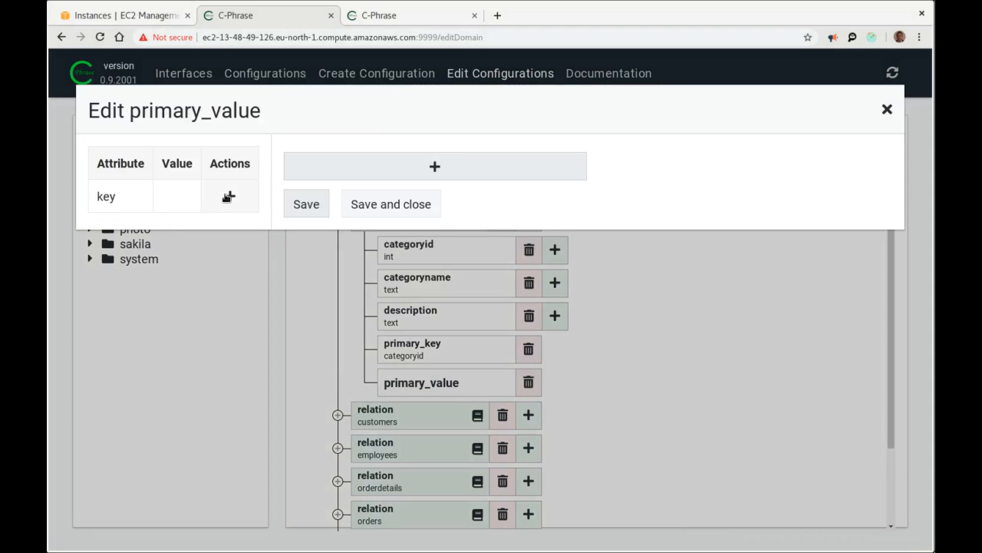
{"action": "left_click", "coordinate": [368, 165]}
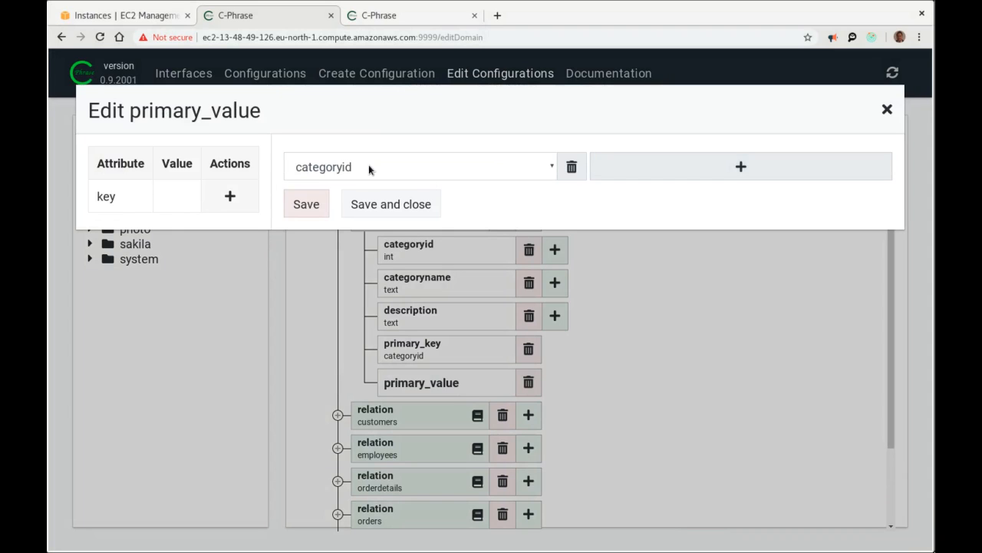
{"action": "left_click", "coordinate": [366, 174]}
{"action": "left_click", "coordinate": [359, 205]}
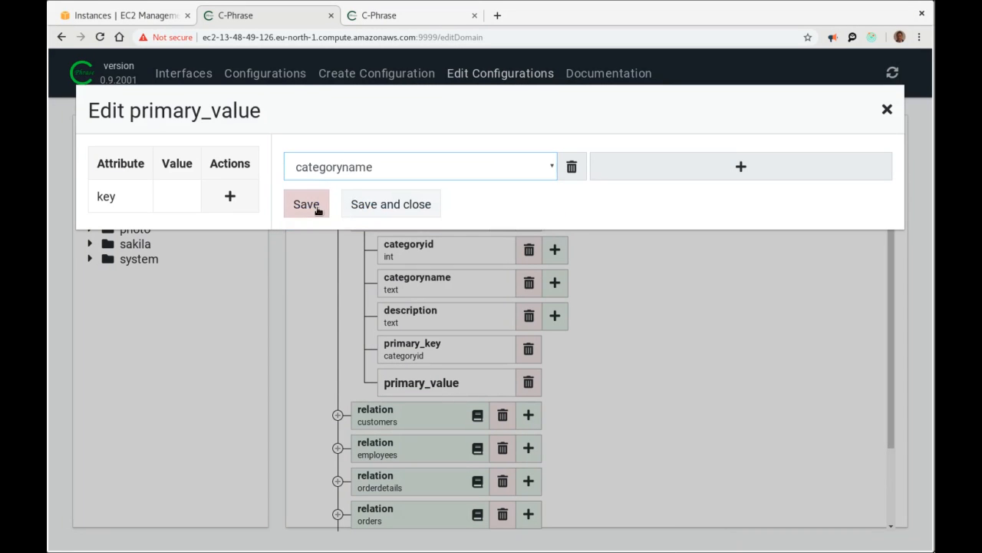
{"action": "left_click", "coordinate": [376, 205]}
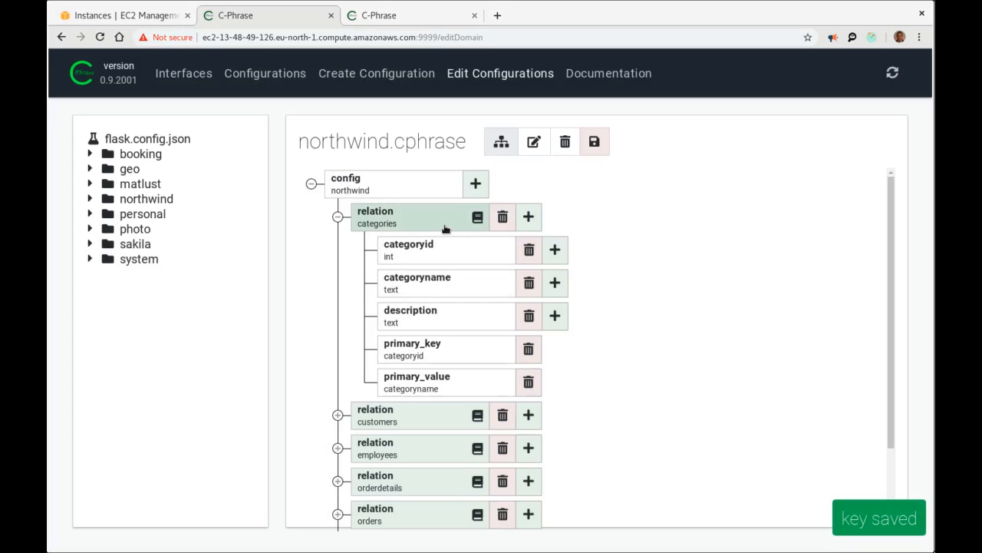
{"action": "left_click", "coordinate": [337, 216]}
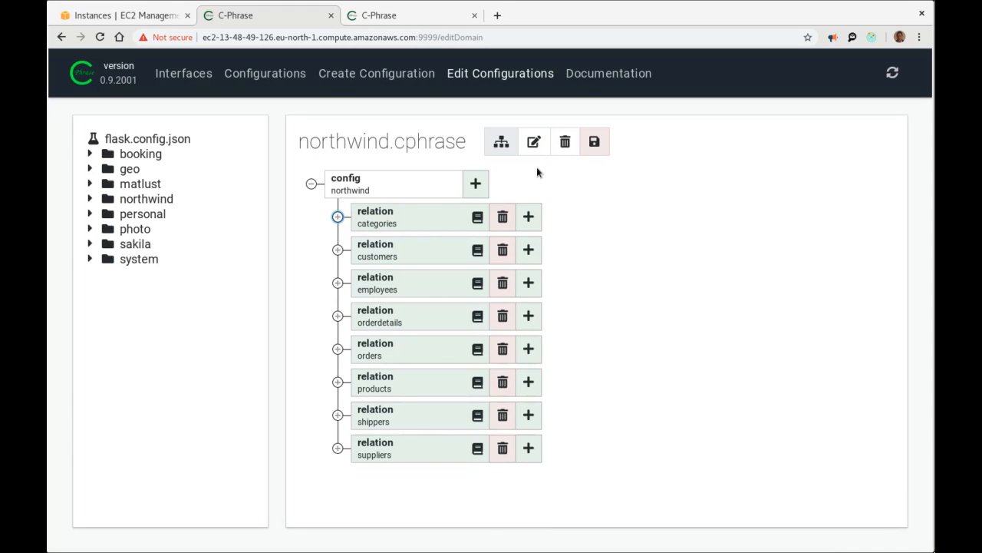
{"action": "left_click", "coordinate": [601, 146]}
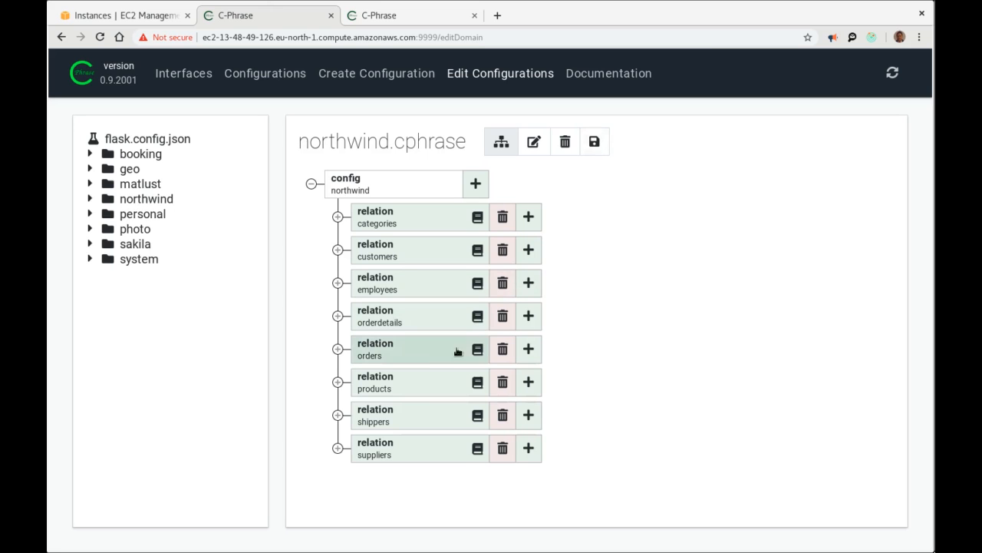
Expand the suppliers relation to show its country attribute.
{"action": "left_click", "coordinate": [338, 448]}
{"action": "scroll", "coordinate": [514, 395], "scroll_direction": "down", "scroll_amount": 3}
{"action": "scroll", "coordinate": [514, 395], "scroll_direction": "down", "scroll_amount": 1}
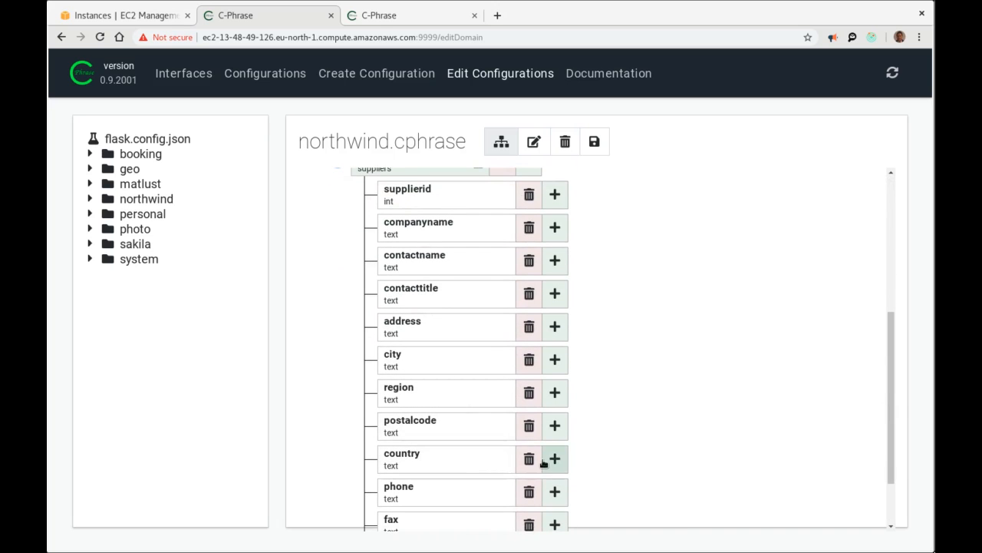
{"action": "scroll", "coordinate": [386, 350], "scroll_direction": "up", "scroll_amount": 3}
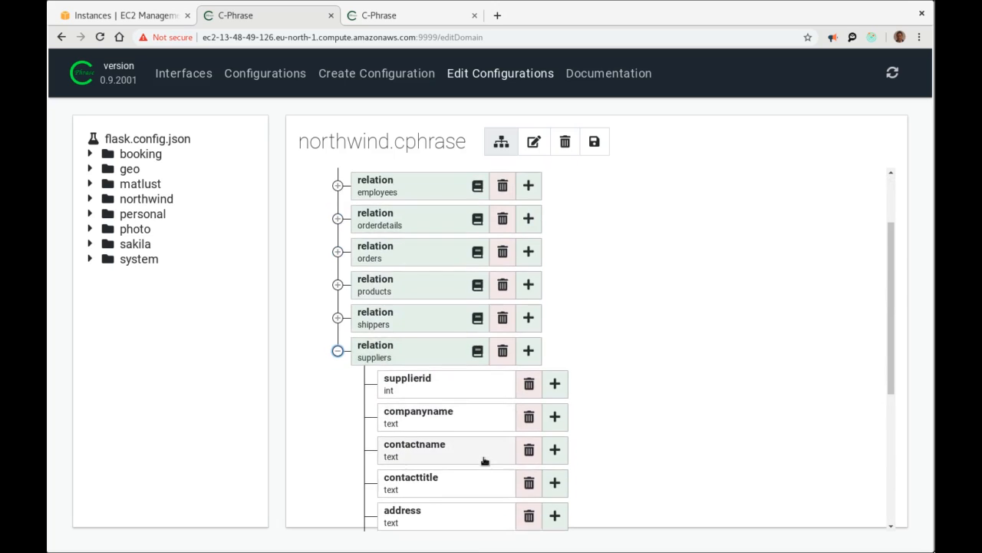
{"action": "scroll", "coordinate": [483, 458], "scroll_direction": "down", "scroll_amount": 3}
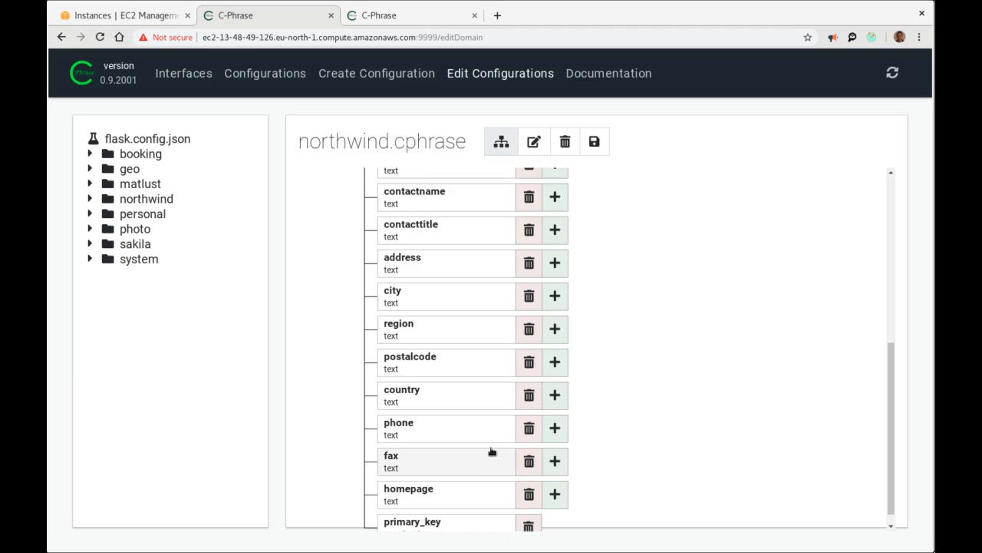
{"action": "scroll", "coordinate": [491, 450], "scroll_direction": "up", "scroll_amount": 2}
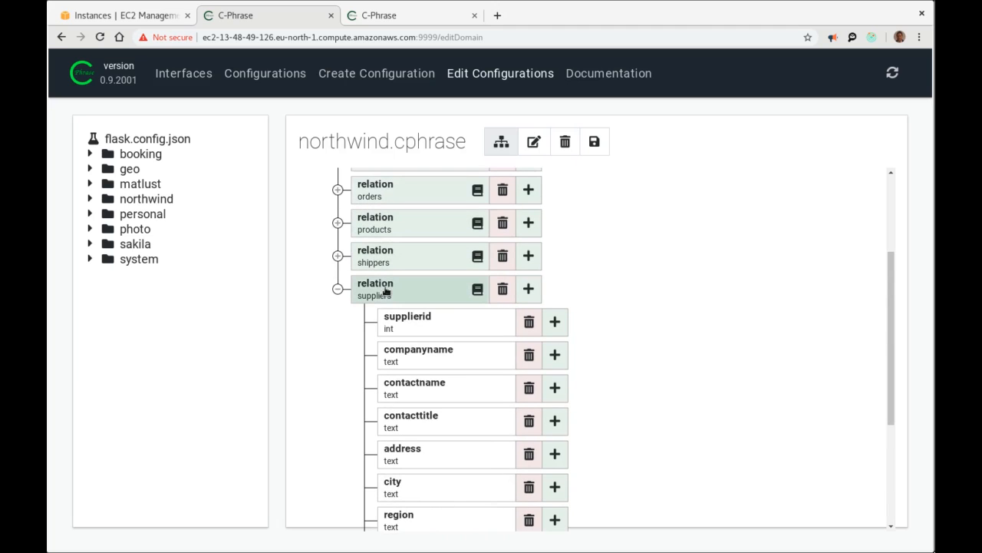
{"action": "scroll", "coordinate": [424, 338], "scroll_direction": "down", "scroll_amount": 3}
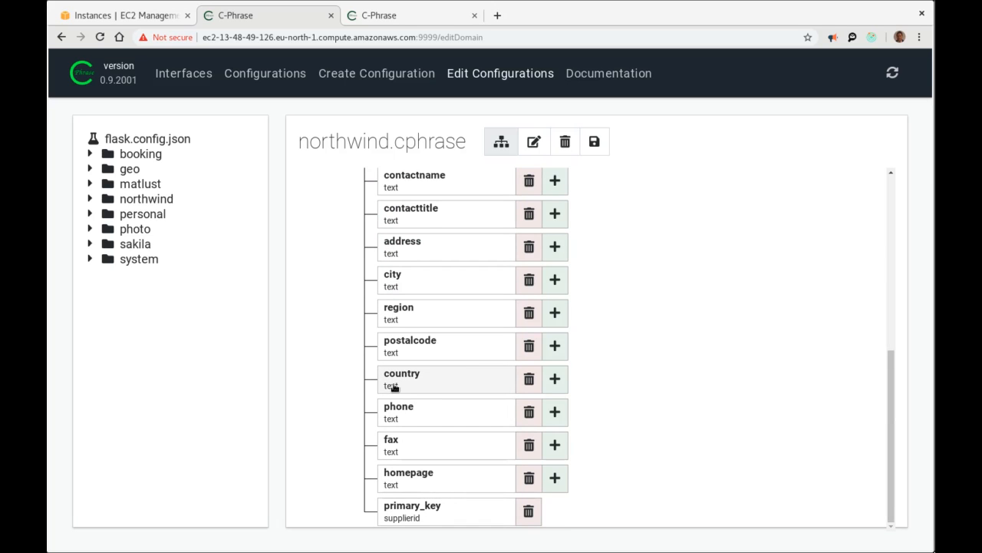
Add the +ellipsis property to the suppliers country attribute and save it.
{"action": "left_click", "coordinate": [428, 380]}
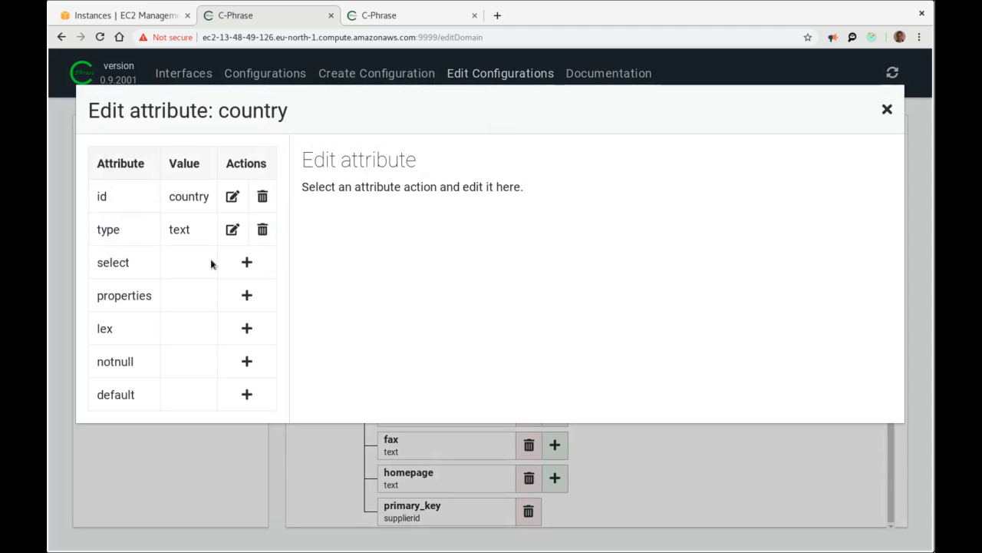
{"action": "left_click", "coordinate": [246, 295]}
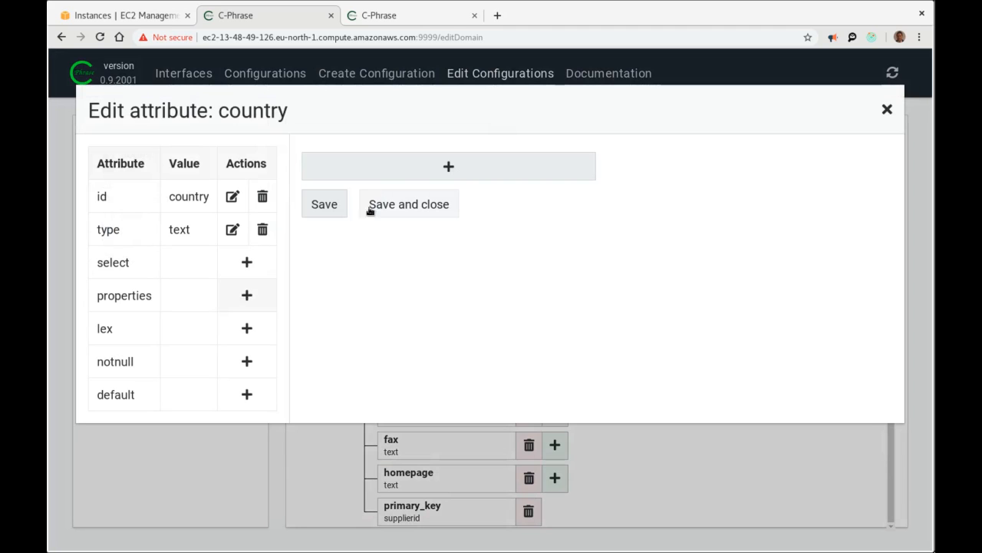
{"action": "left_click", "coordinate": [423, 166]}
{"action": "left_click", "coordinate": [423, 168]}
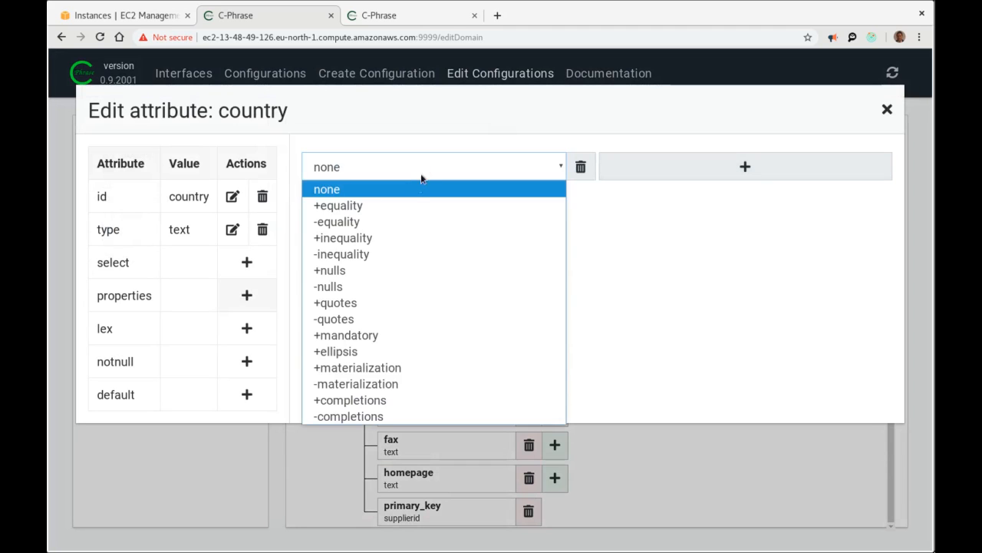
{"action": "left_click", "coordinate": [413, 351]}
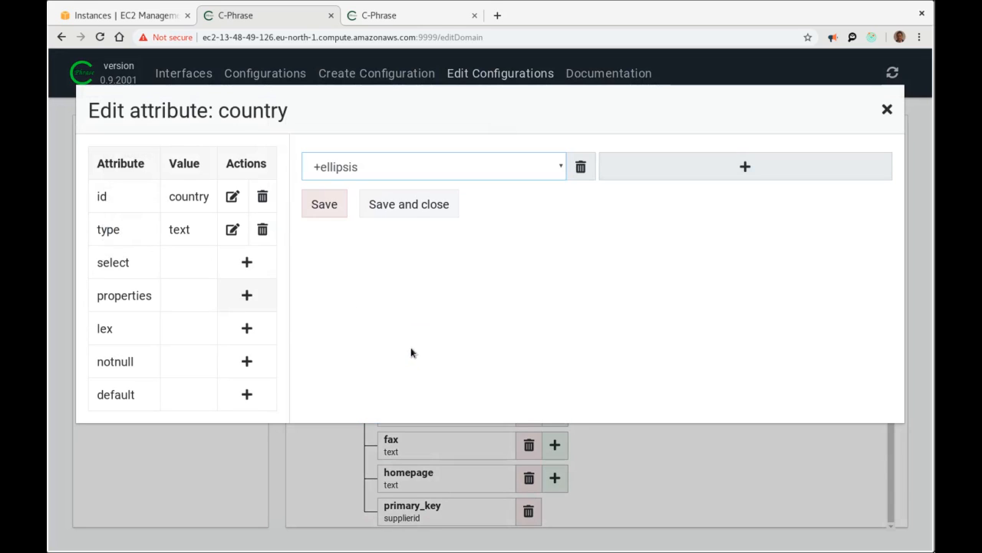
{"action": "left_click", "coordinate": [385, 205]}
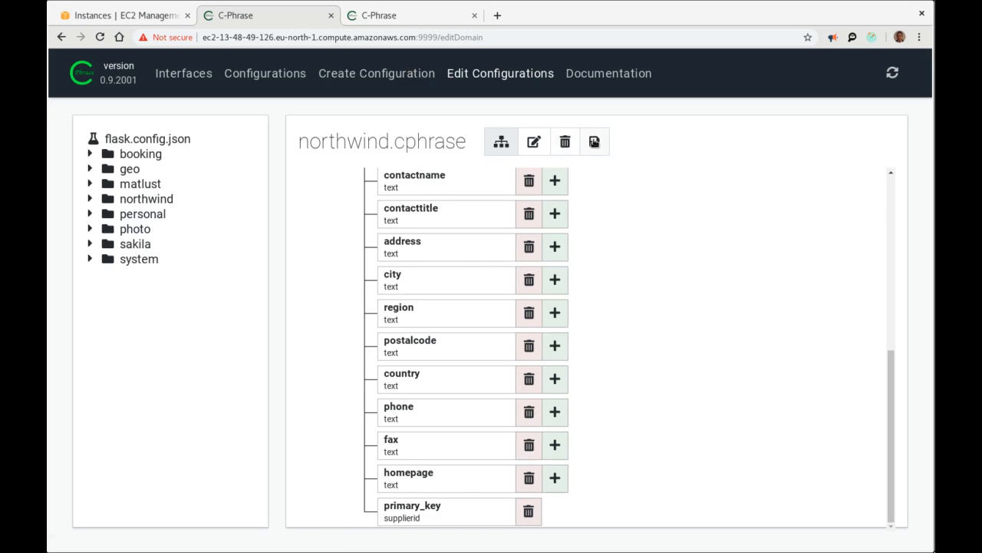
{"action": "scroll", "coordinate": [421, 249], "scroll_direction": "up", "scroll_amount": 5}
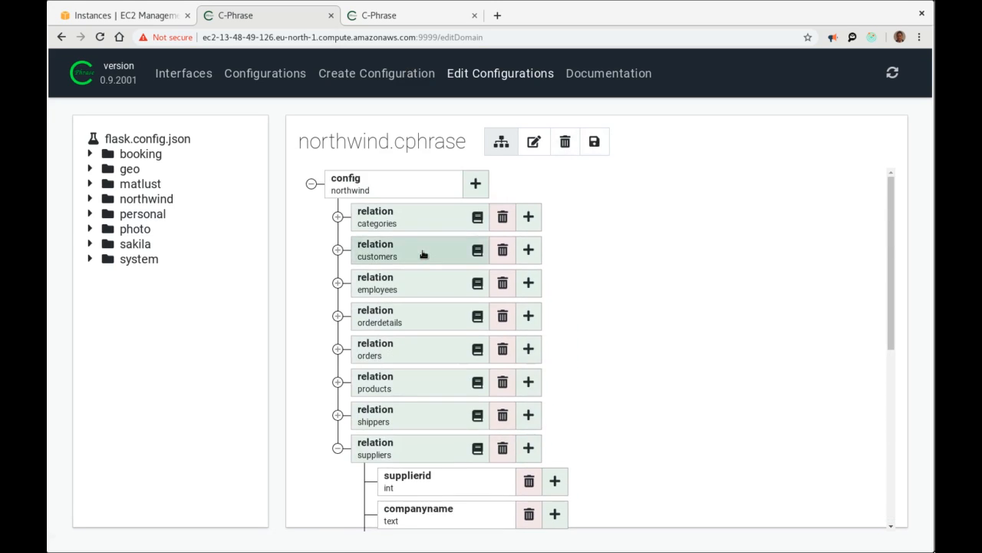
Collapse the northwind.cphrase tree and show the northwind configuration's action page.
{"action": "left_click", "coordinate": [312, 184]}
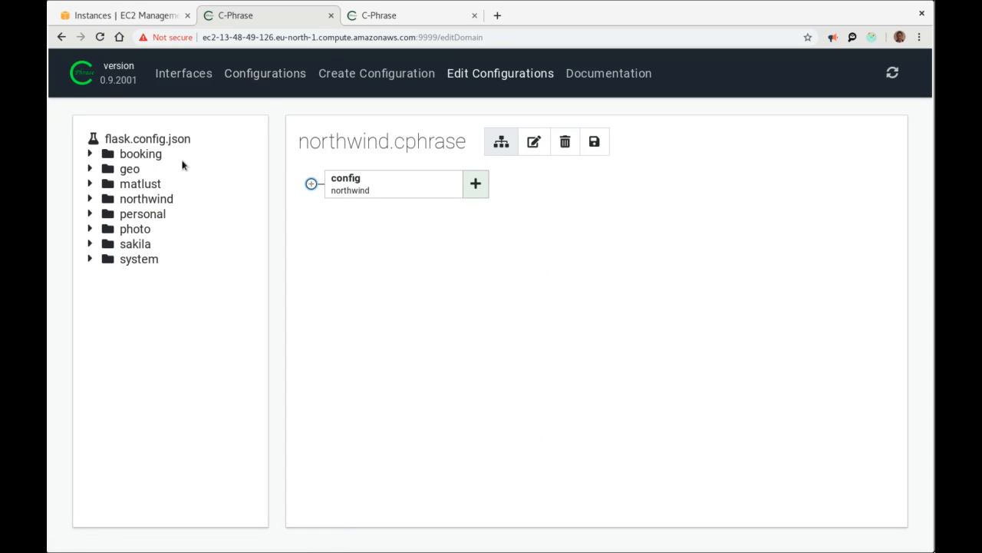
{"action": "left_click", "coordinate": [152, 203]}
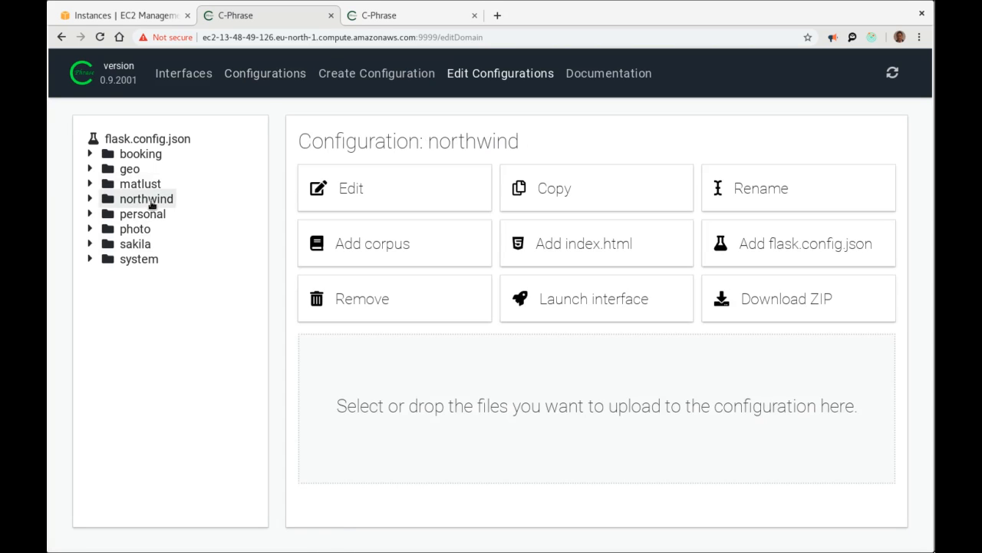
Add a corpus named 'examples' to northwind and open examples.corpus in its editor.
{"action": "left_click", "coordinate": [388, 249]}
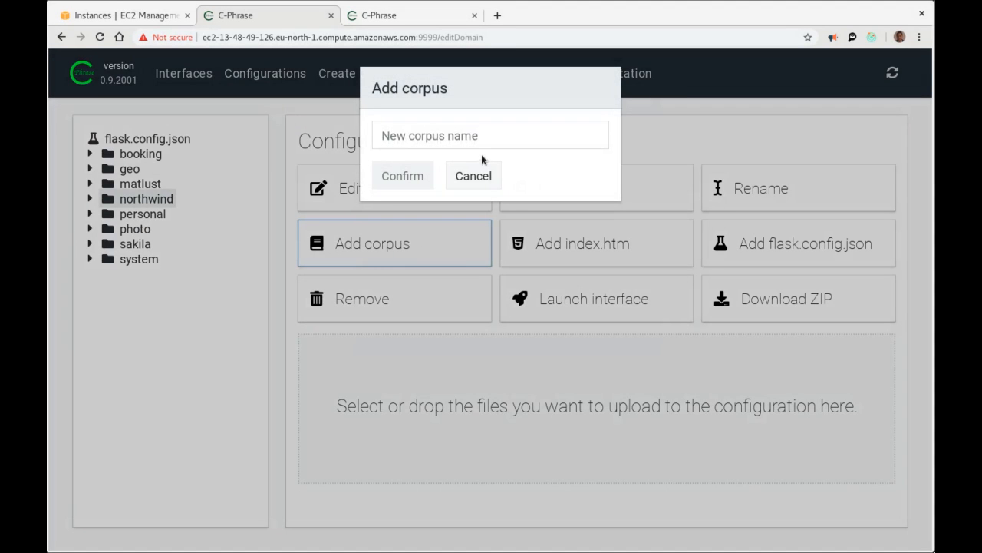
{"action": "left_click", "coordinate": [474, 134]}
{"action": "type", "text": "examples"}
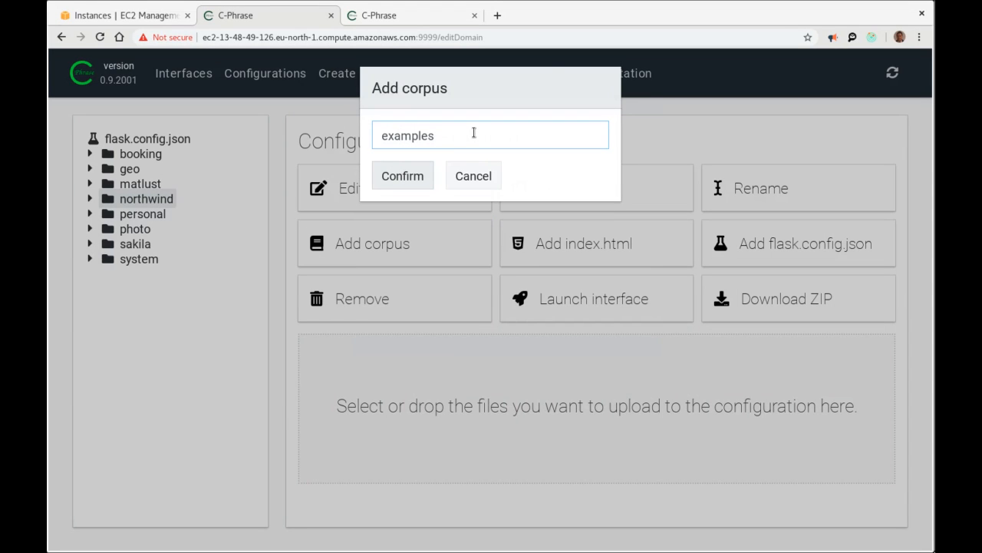
{"action": "left_click", "coordinate": [403, 176]}
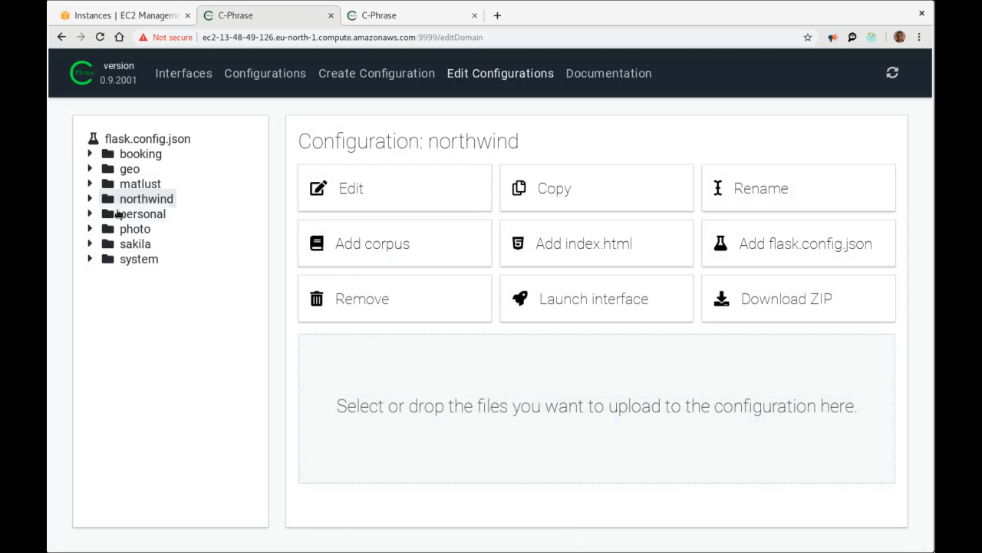
{"action": "left_click", "coordinate": [89, 199]}
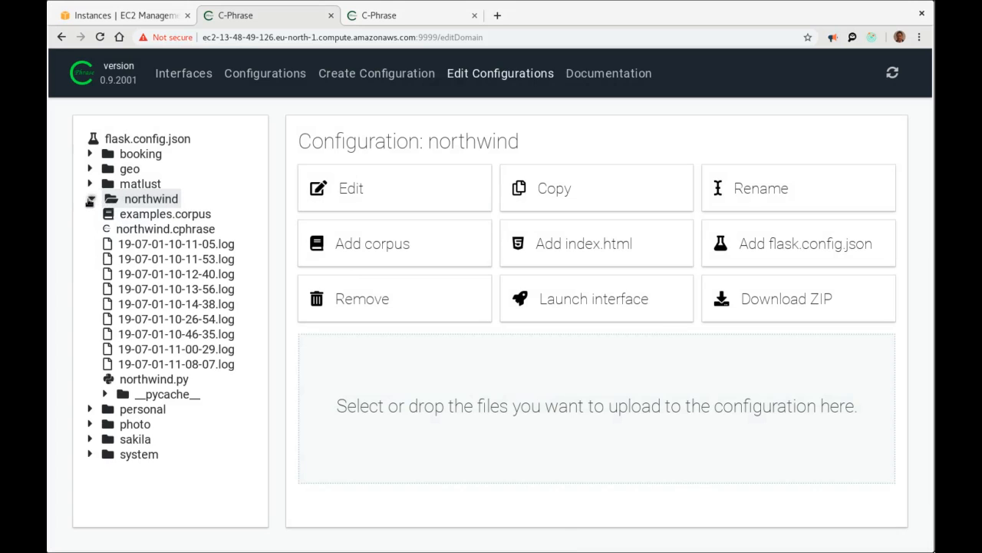
{"action": "left_click", "coordinate": [152, 221]}
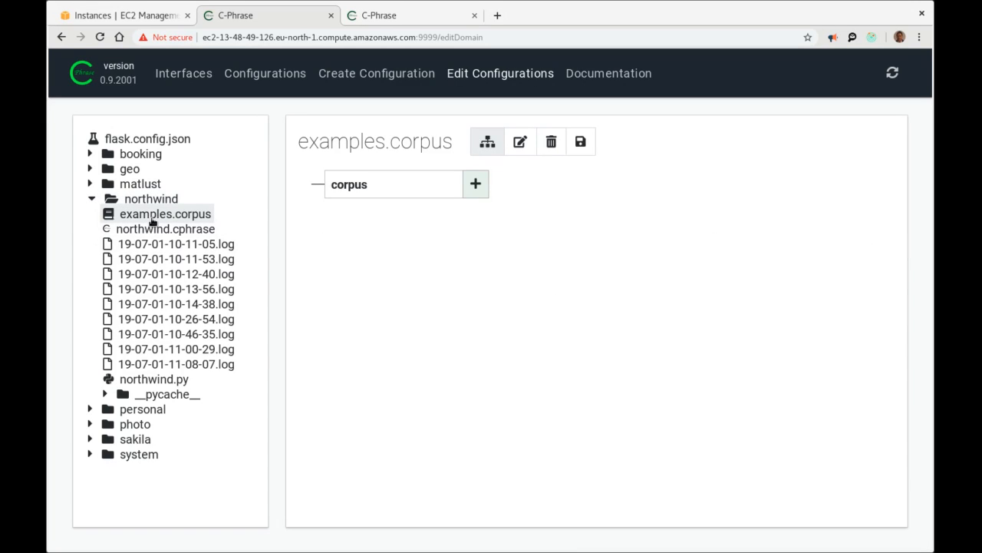
Add a constants element reading 'categoryname categories' to the examples corpus and save its text.
{"action": "left_click", "coordinate": [474, 188]}
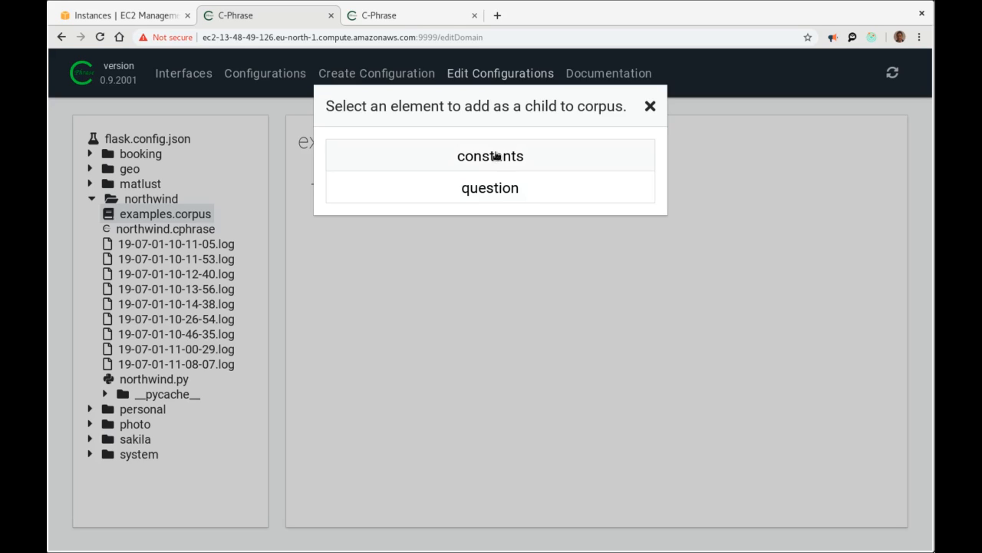
{"action": "left_click", "coordinate": [495, 156]}
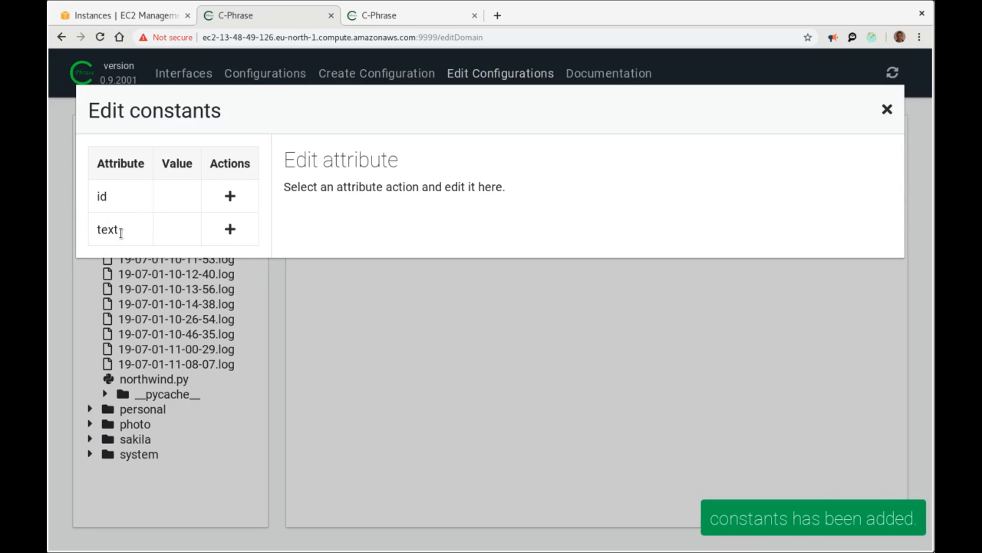
{"action": "left_click", "coordinate": [230, 230]}
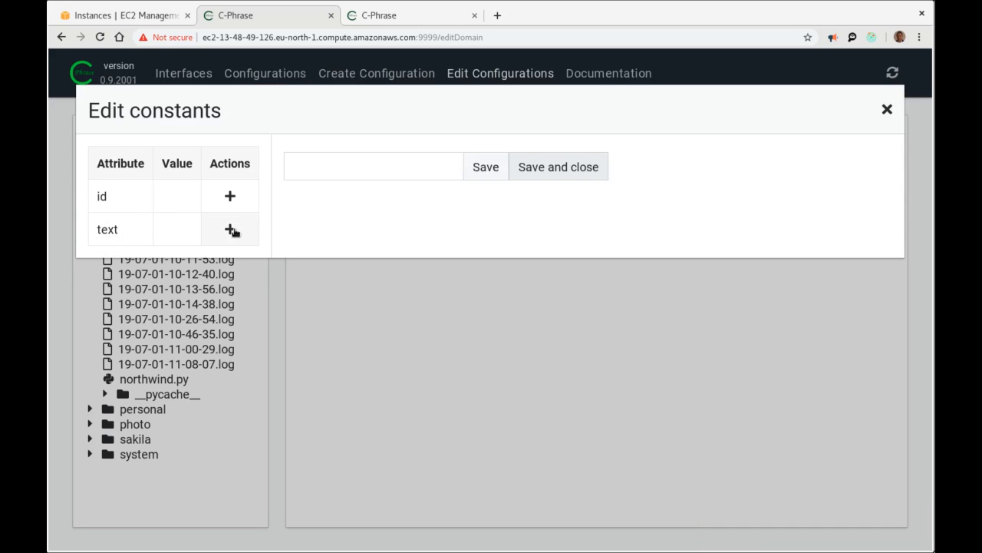
{"action": "left_click", "coordinate": [415, 167]}
{"action": "type", "text": "categoryname cate"}
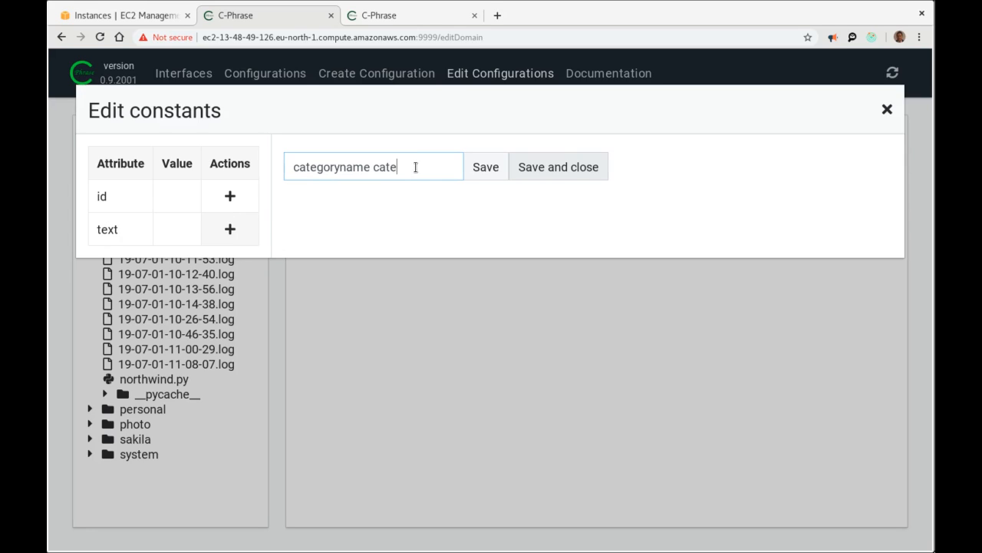
{"action": "type", "text": "gories"}
{"action": "left_click", "coordinate": [541, 168]}
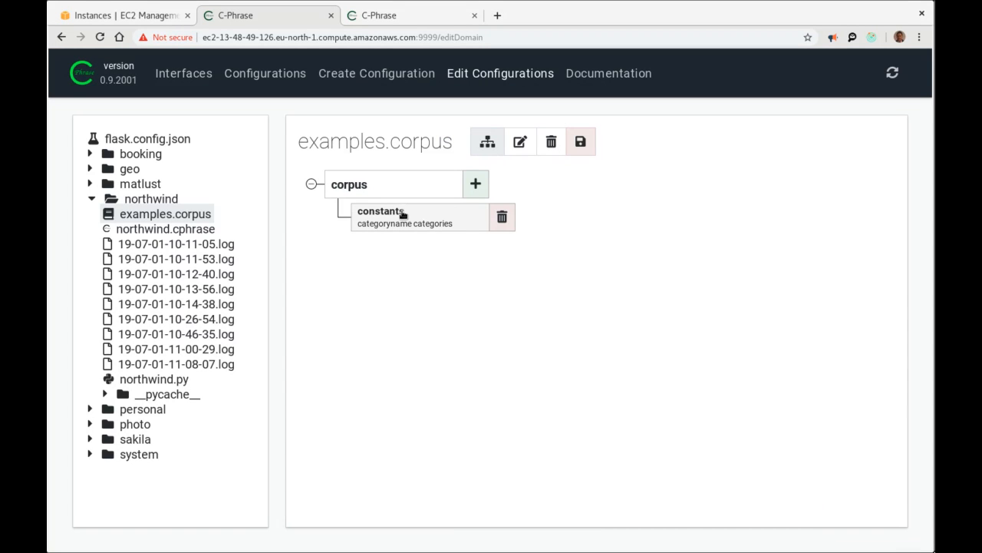
{"action": "left_click", "coordinate": [484, 185]}
Add a second constants entry 'country of suppliers' and save the examples corpus.
{"action": "left_click", "coordinate": [493, 158]}
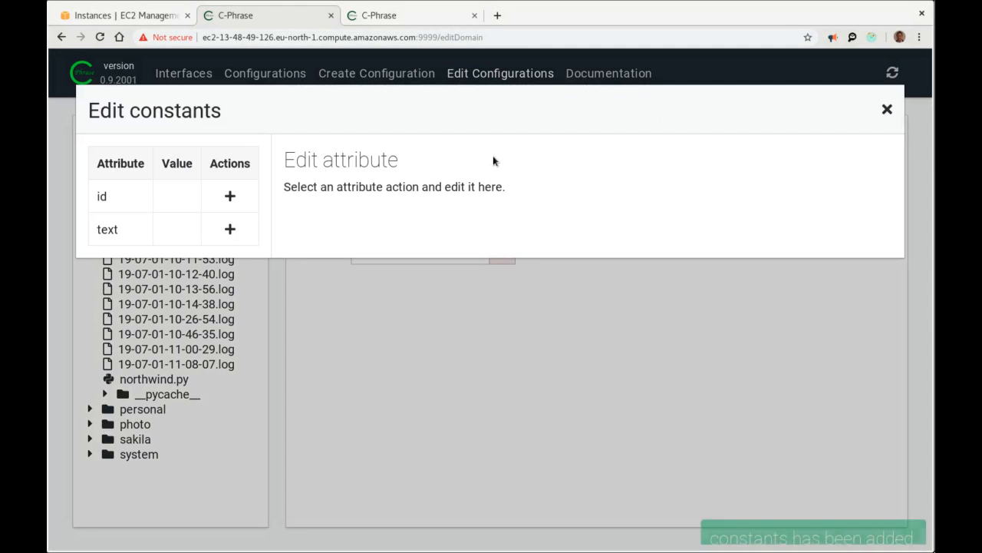
{"action": "left_click", "coordinate": [223, 230]}
{"action": "left_click", "coordinate": [336, 168]}
{"action": "type", "text": "coun"}
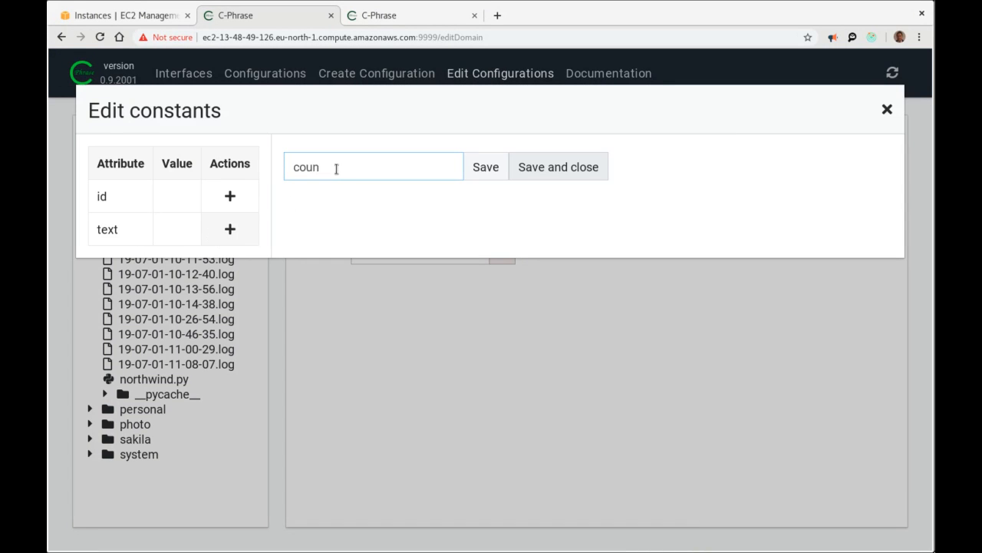
{"action": "type", "text": "ryry of suppliers"}
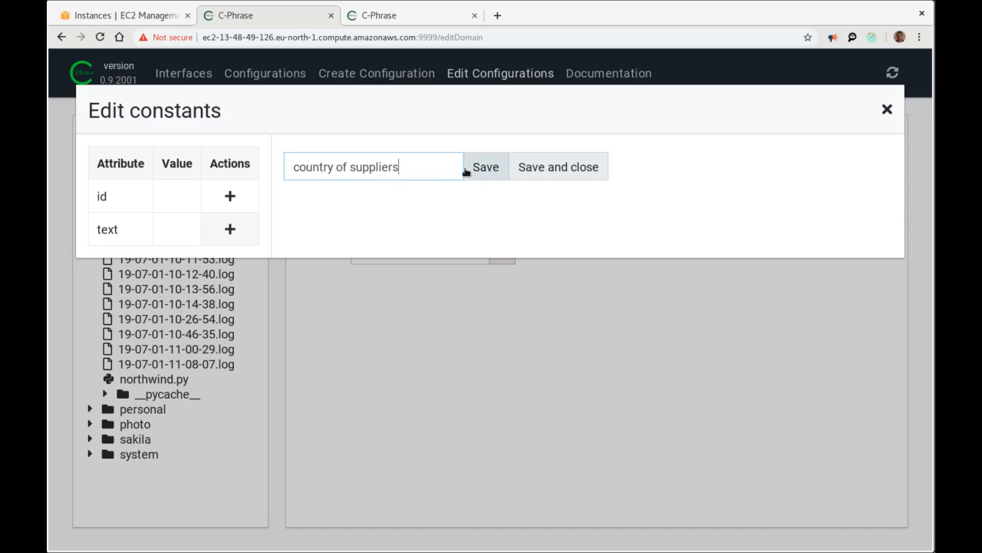
{"action": "left_click", "coordinate": [583, 167]}
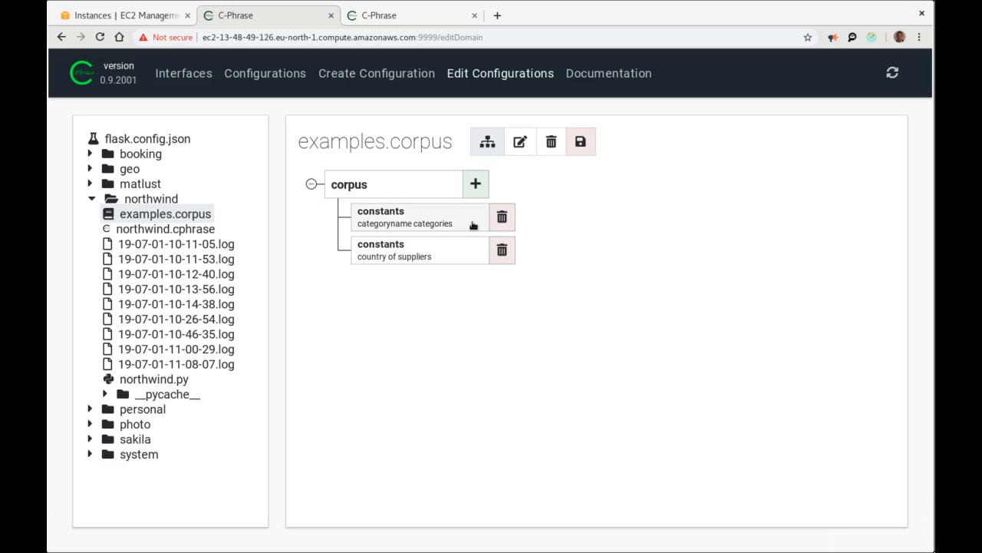
{"action": "left_click", "coordinate": [584, 141]}
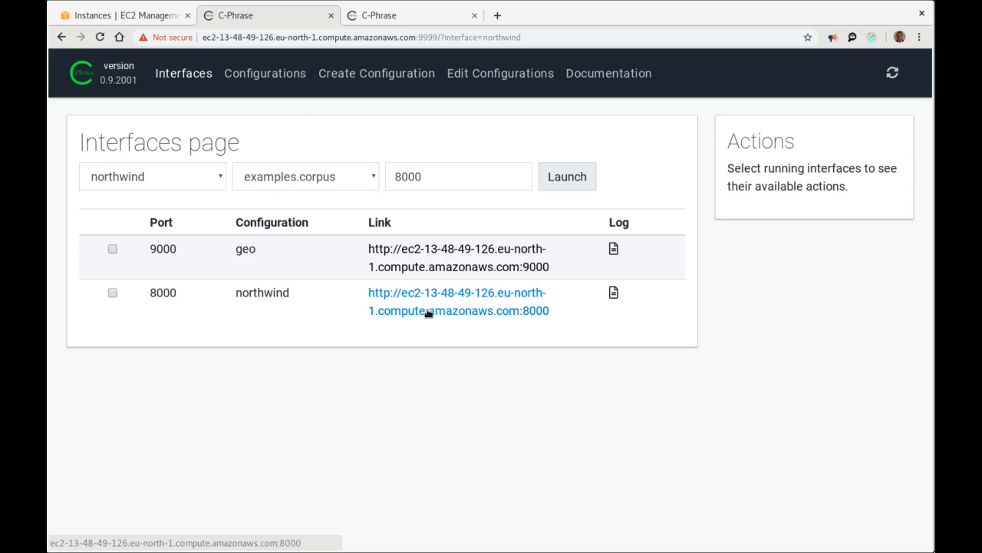
Open northwind on port 8000 and display the category and supplier-country keyword lists.
{"action": "left_click", "coordinate": [427, 311]}
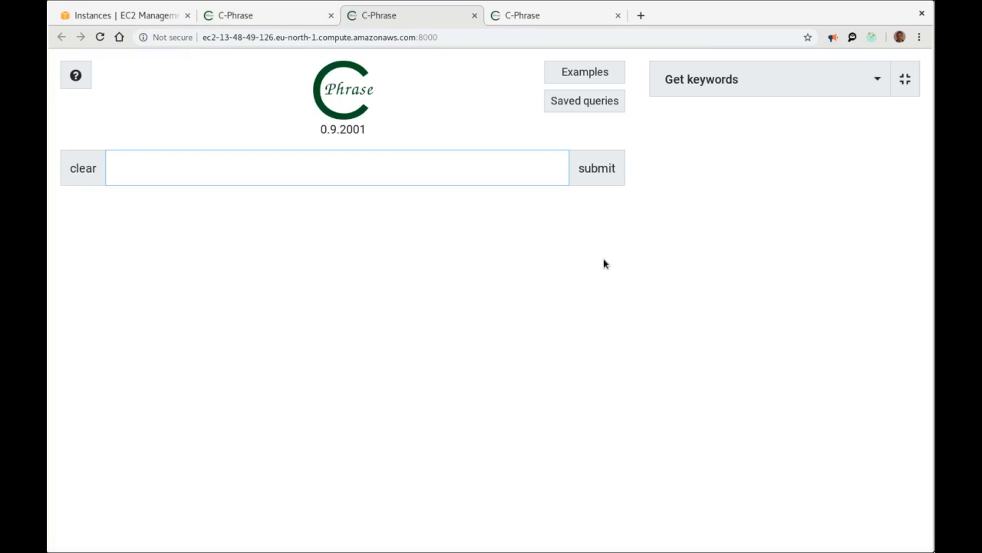
{"action": "left_click", "coordinate": [735, 86]}
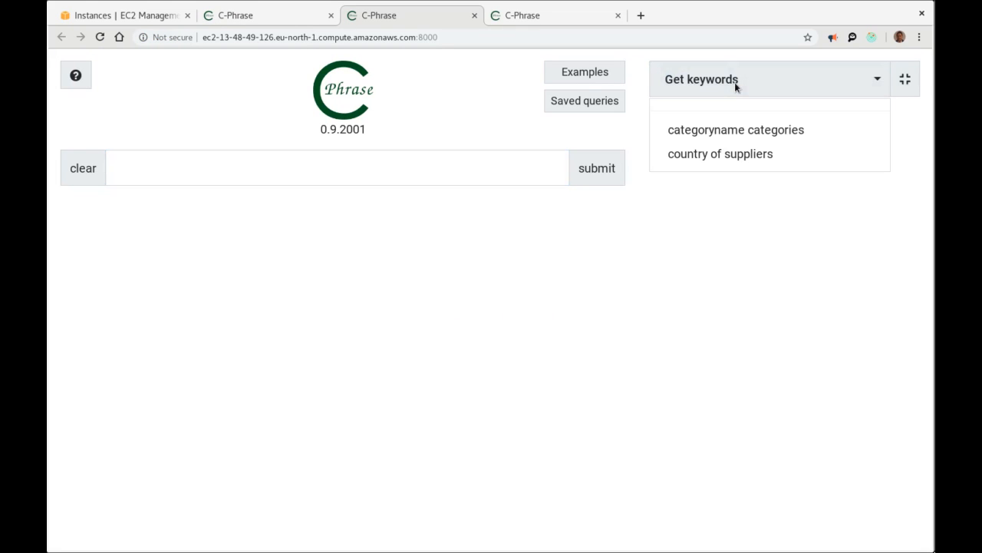
{"action": "left_click", "coordinate": [735, 131]}
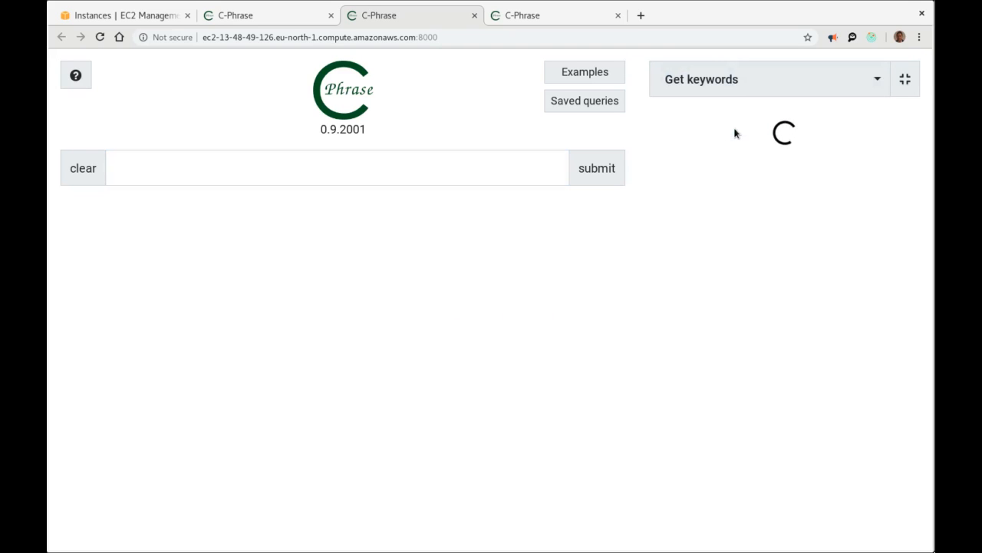
{"action": "left_click", "coordinate": [728, 82]}
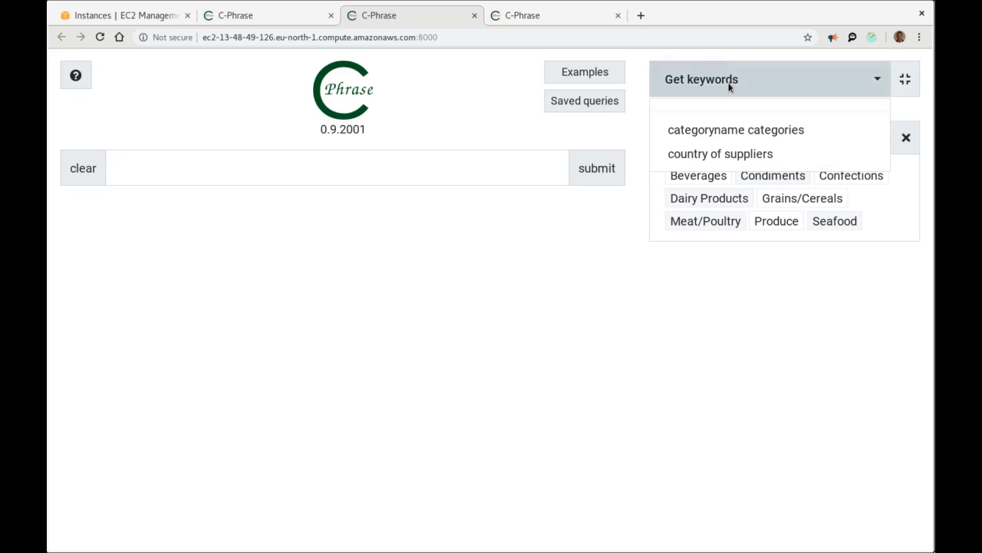
{"action": "left_click", "coordinate": [722, 154]}
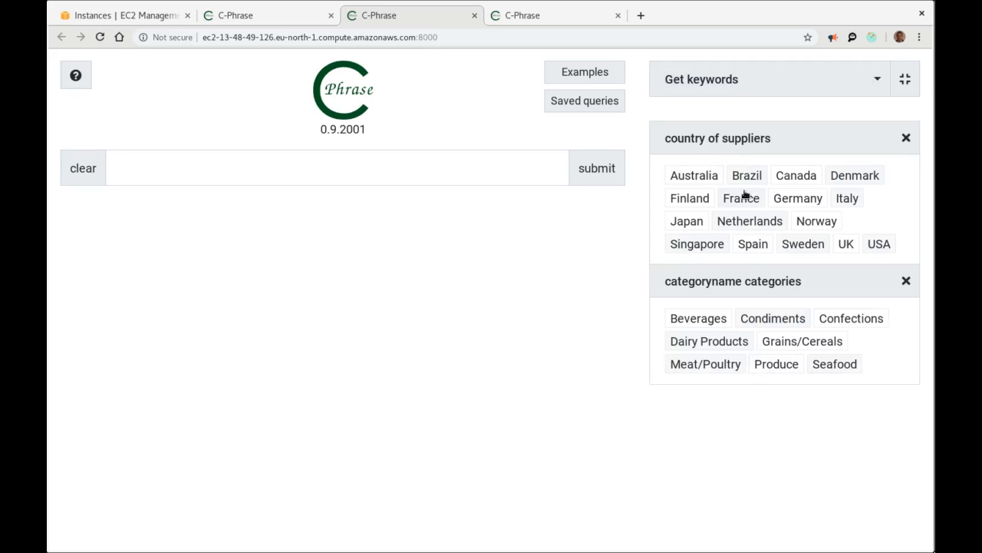
{"action": "left_click", "coordinate": [389, 170]}
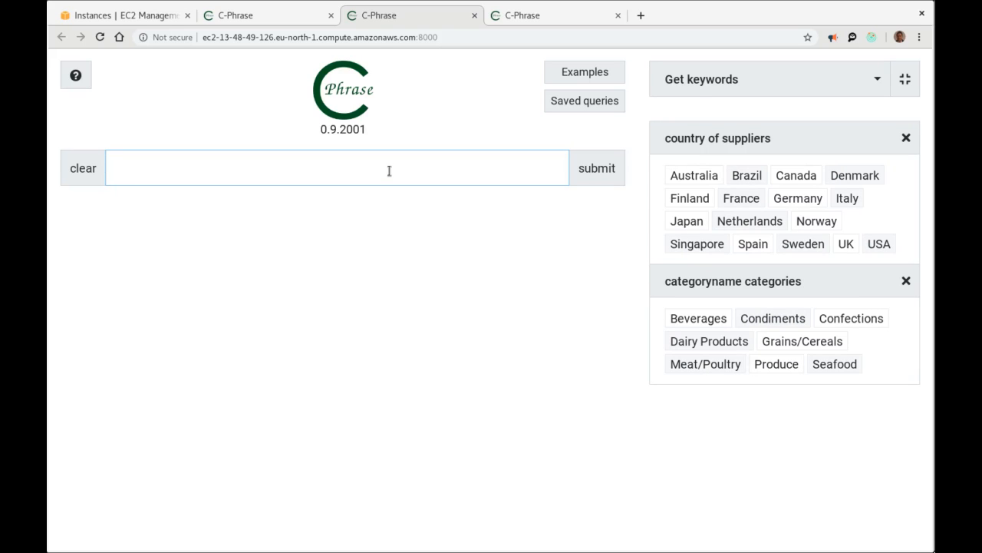
Write the query 'products supplied by Sweden UK Norway' using the country keywords.
{"action": "type", "text": "pr"}
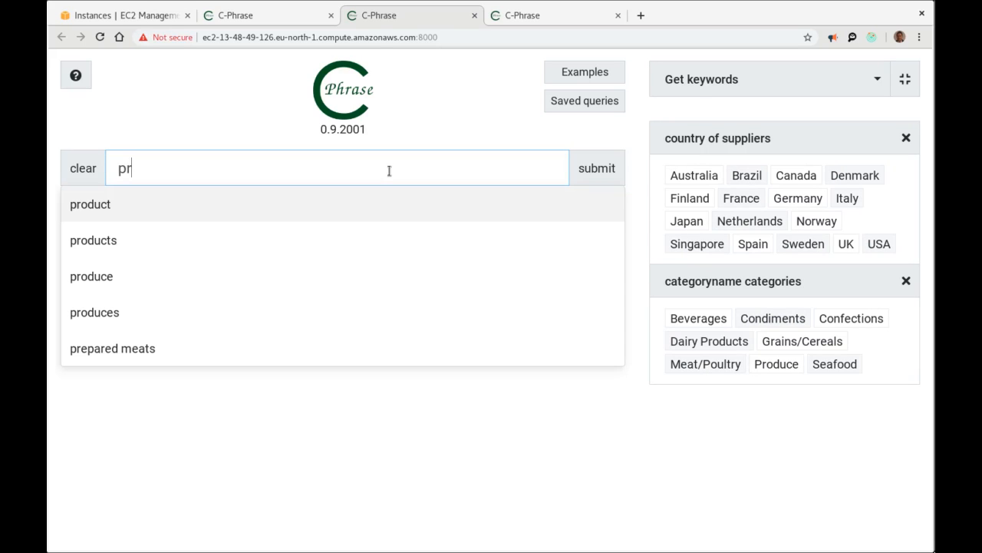
{"action": "key", "text": "Down"}
{"action": "key", "text": "Return"}
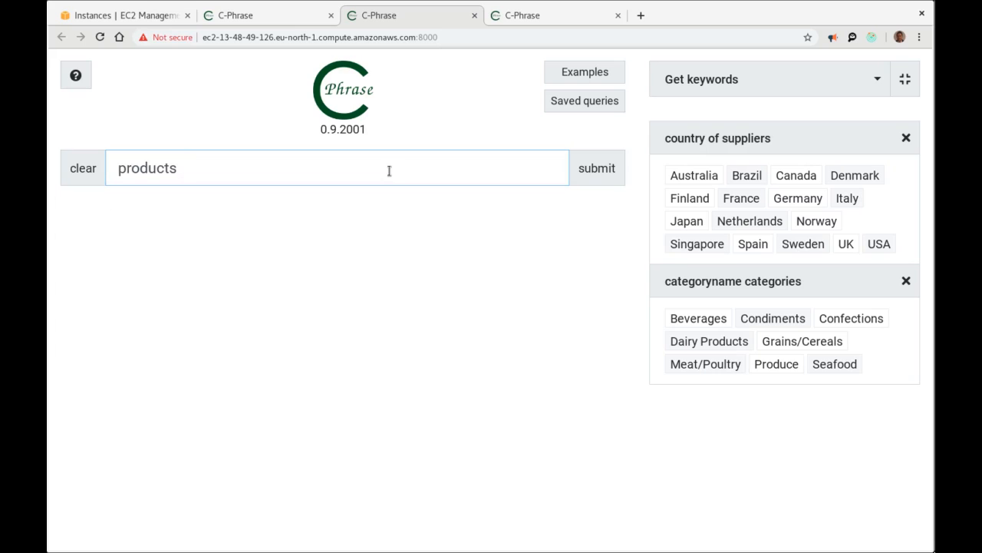
{"action": "type", "text": "su"}
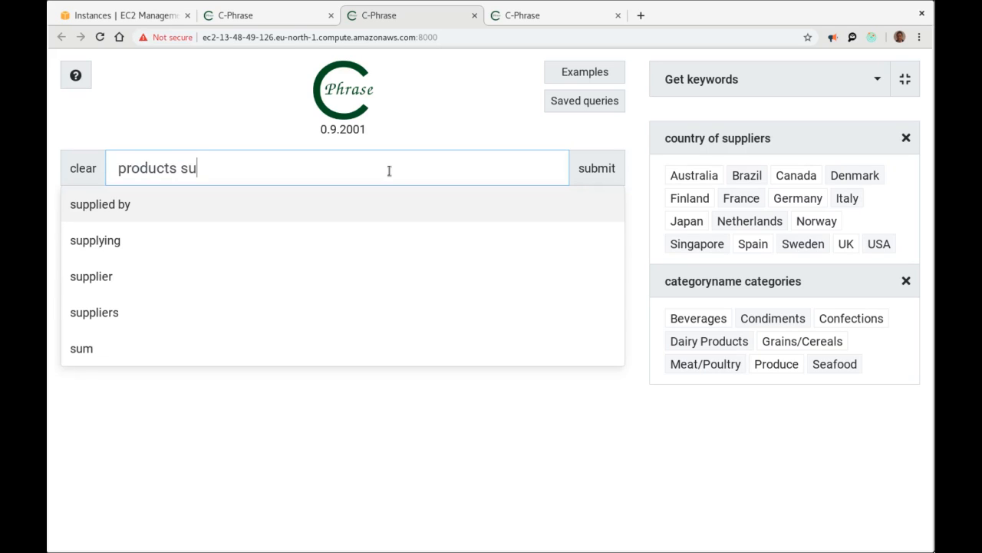
{"action": "type", "text": "pplied bt"}
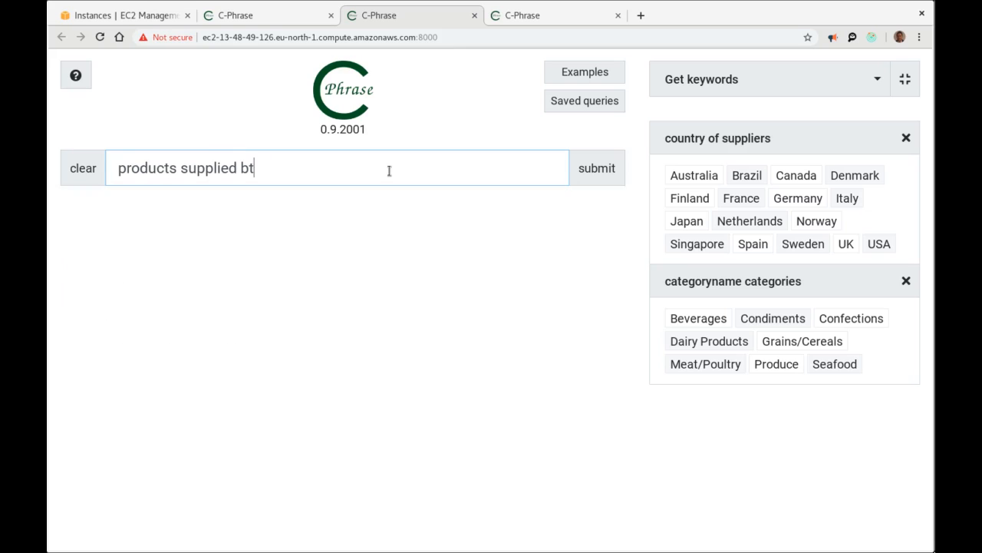
{"action": "key", "text": "BackSpace"}
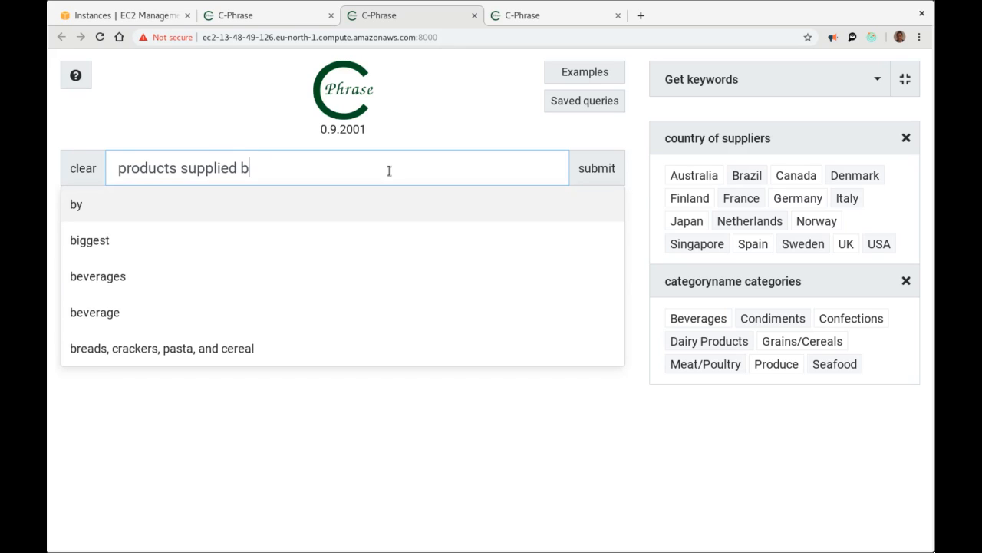
{"action": "type", "text": "y"}
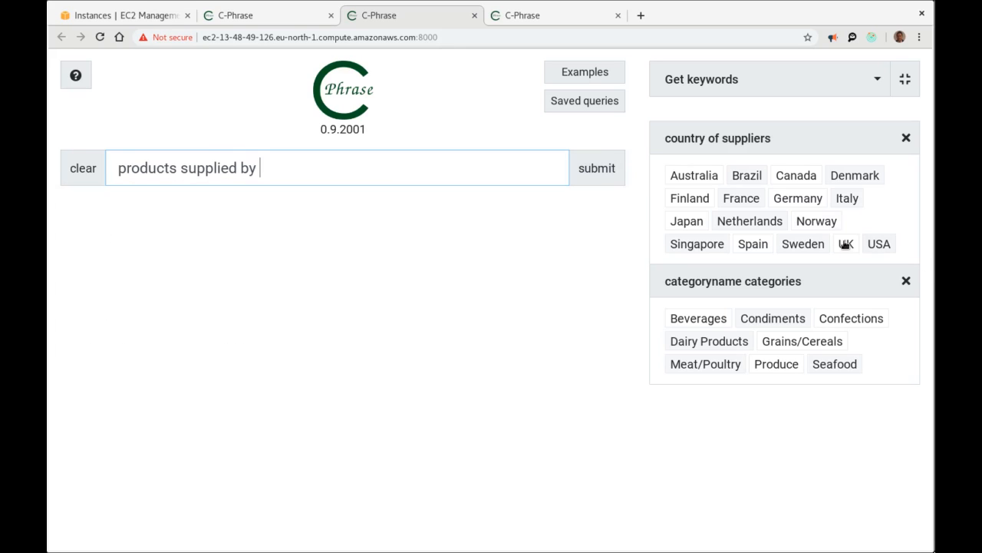
{"action": "left_click", "coordinate": [803, 244]}
{"action": "left_click", "coordinate": [845, 243]}
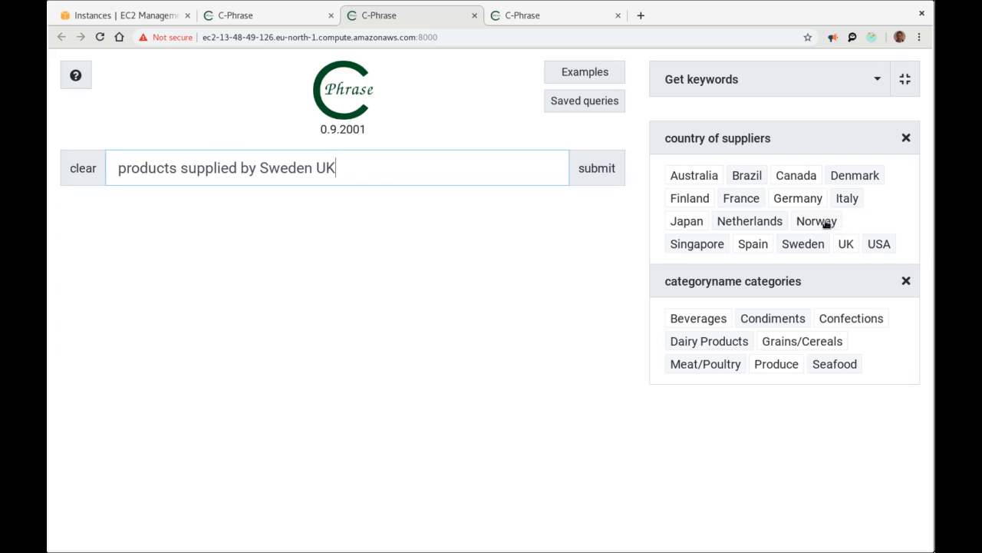
{"action": "left_click", "coordinate": [827, 224]}
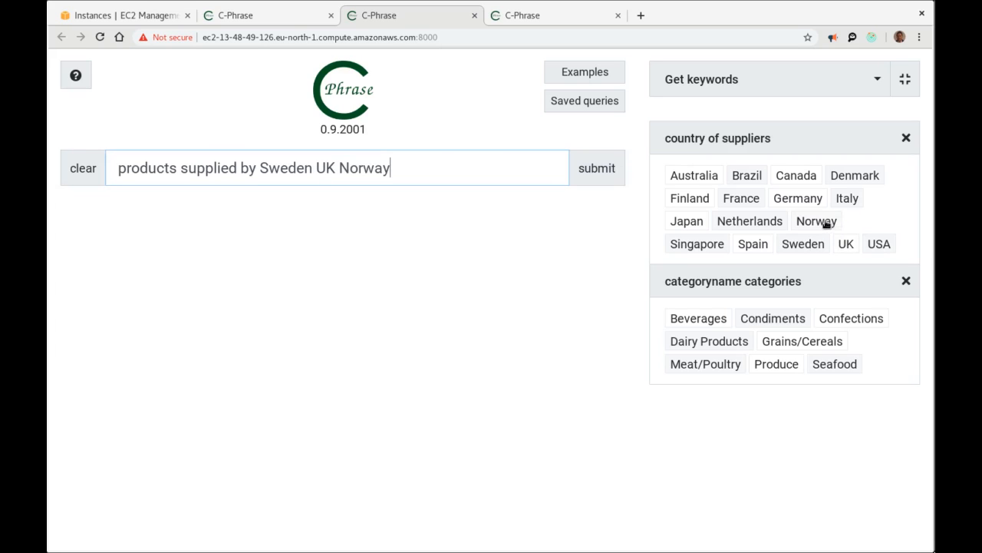
Extend the query with 'of type Seafood Produce' and run it.
{"action": "left_click", "coordinate": [499, 171]}
{"action": "type", "text": "of type"}
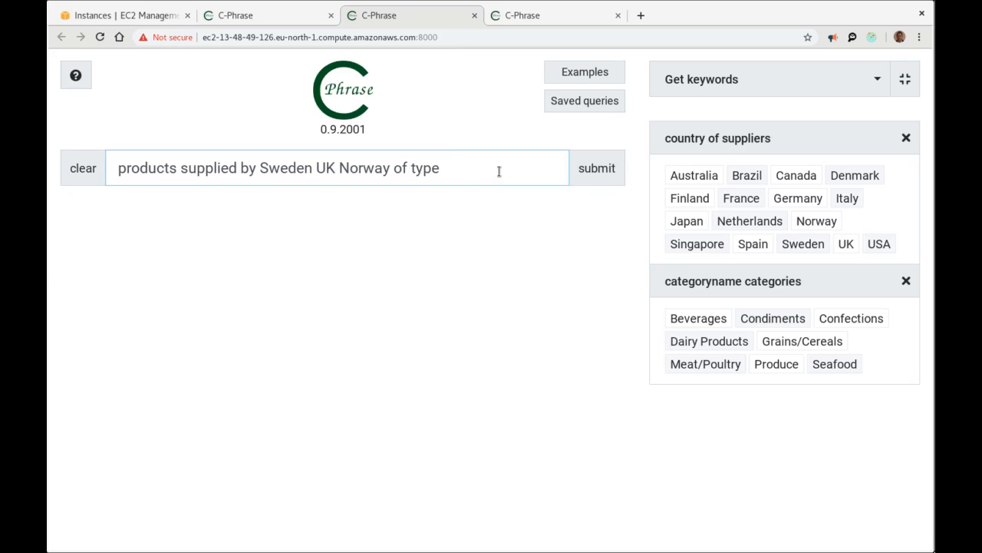
{"action": "left_click", "coordinate": [824, 364]}
{"action": "left_click", "coordinate": [772, 364]}
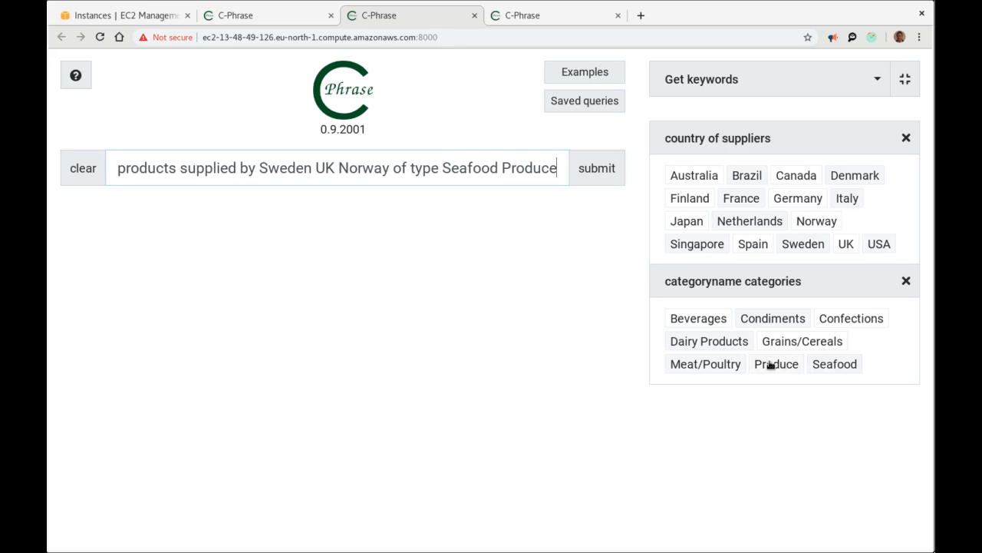
{"action": "left_click", "coordinate": [585, 168]}
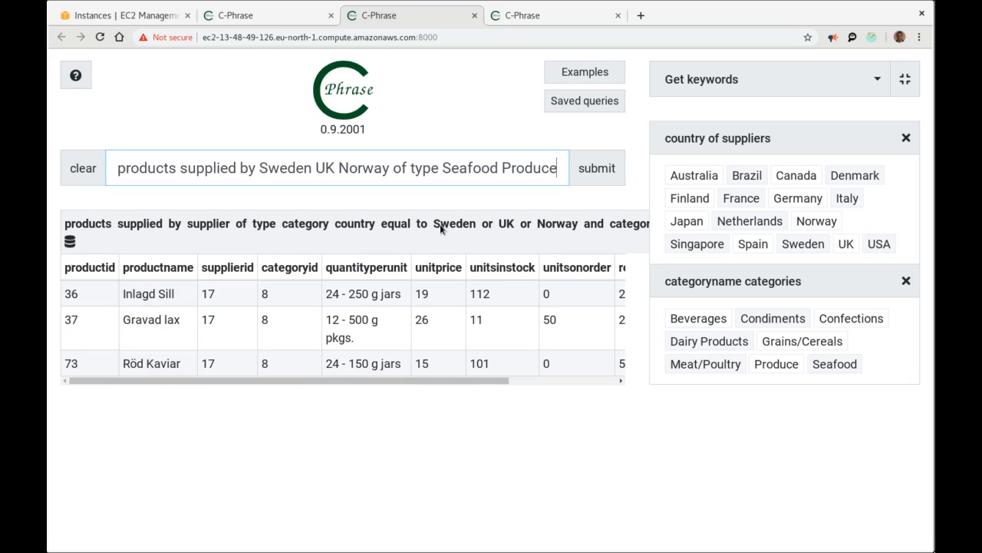
Replace Produce with Grains/Cereals and rerun, returning Gustaf's Knäckebröd and Tunnbröd.
{"action": "left_click_drag", "start_coordinate": [502, 165], "coordinate": [596, 169]}
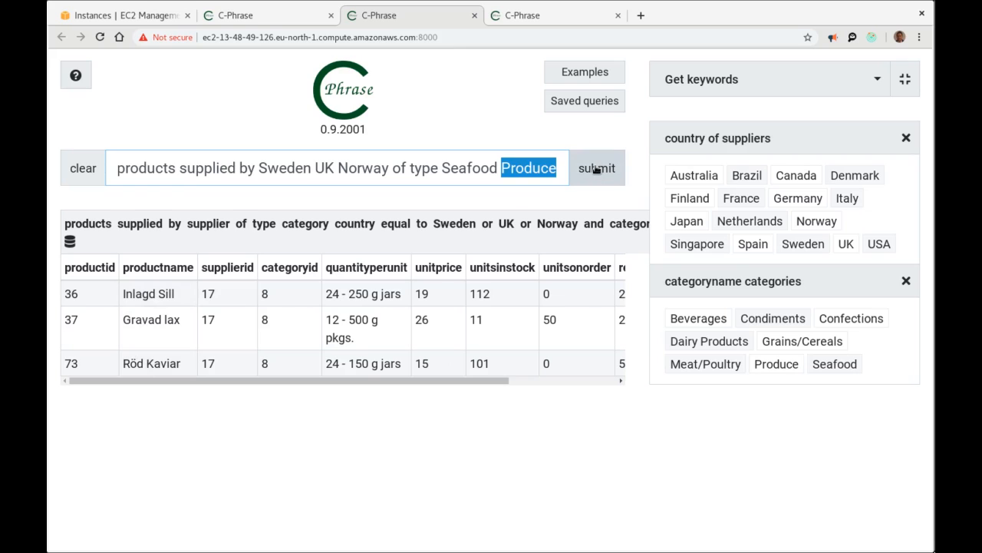
{"action": "key", "text": "BackSpace"}
{"action": "key", "text": "BackSpace"}
{"action": "key", "text": "BackSpace"}
{"action": "key", "text": "BackSpace"}
{"action": "key", "text": "BackSpace"}
{"action": "key", "text": "BackSpace"}
{"action": "key", "text": "BackSpace"}
{"action": "key", "text": "BackSpace"}
{"action": "key", "text": "BackSpace"}
{"action": "key", "text": "BackSpace"}
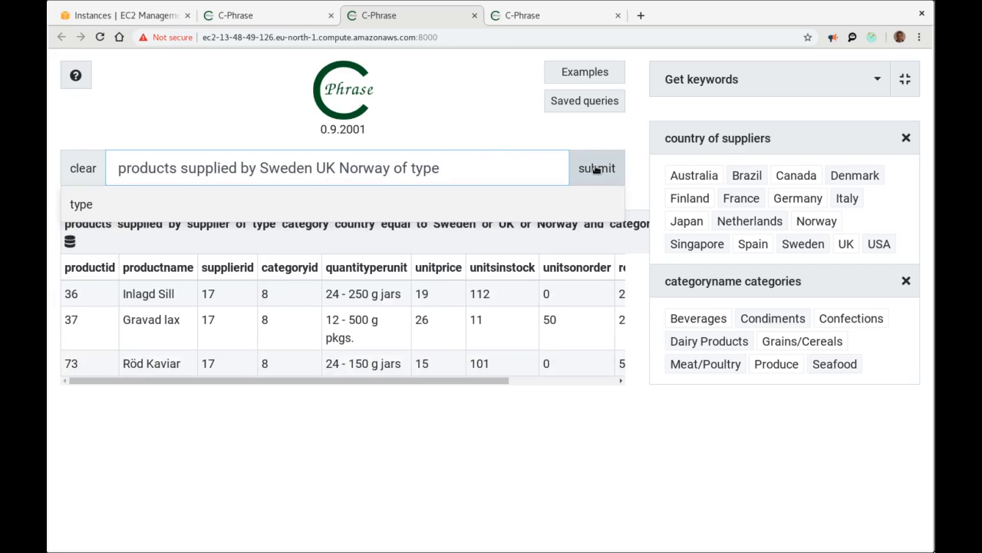
{"action": "left_click", "coordinate": [798, 338]}
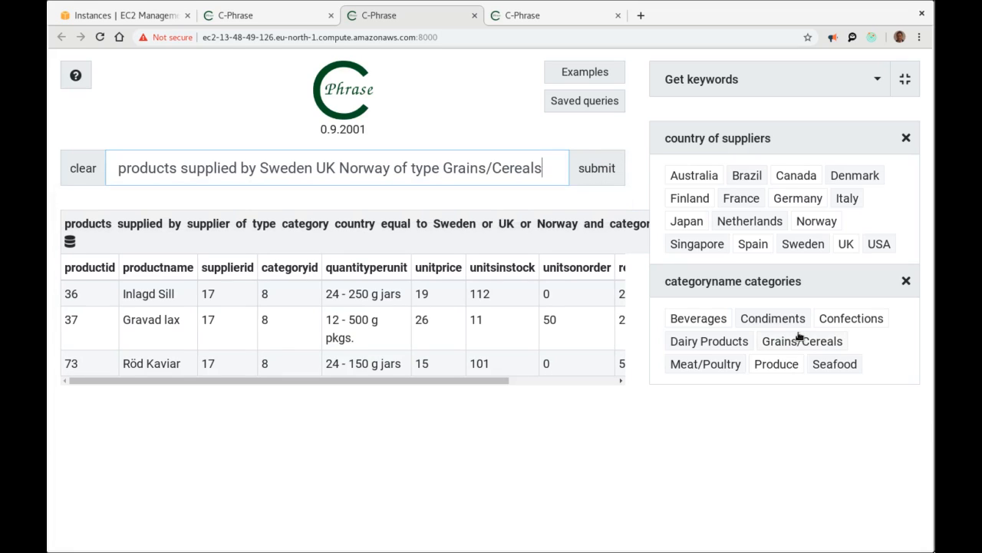
{"action": "left_click", "coordinate": [603, 178]}
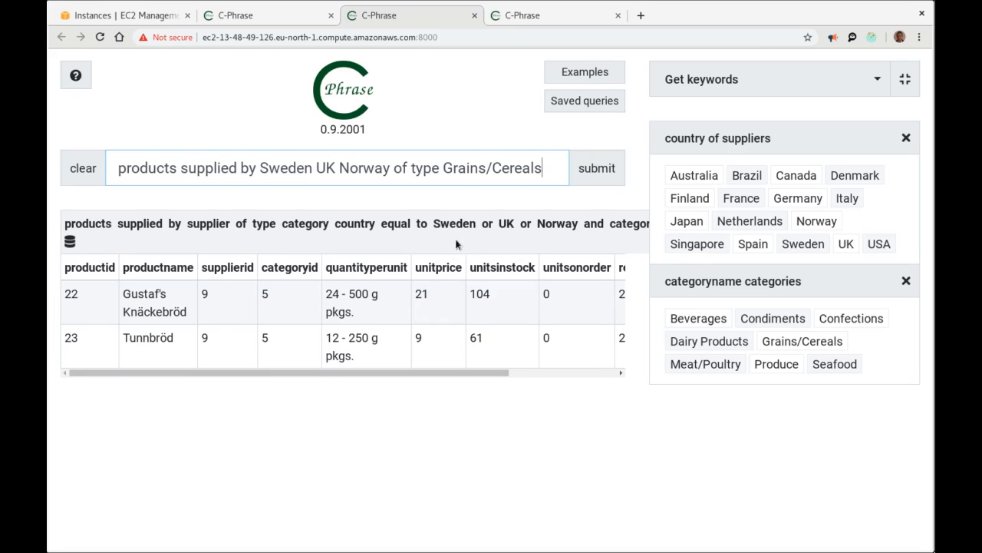
Clear the previous query and type 'supplier of products type'.
{"action": "left_click_drag", "start_coordinate": [552, 166], "coordinate": [103, 163]}
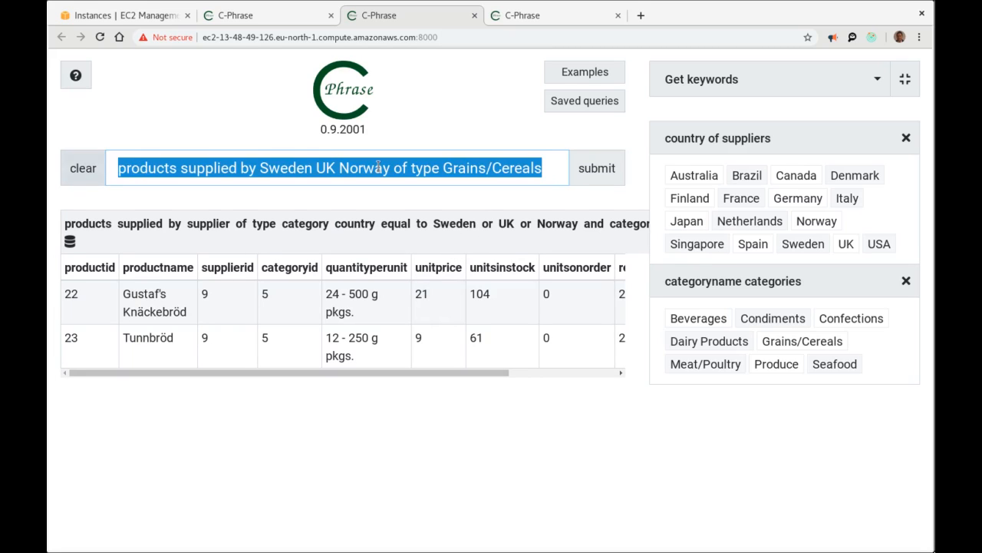
{"action": "key", "text": "BackSpace"}
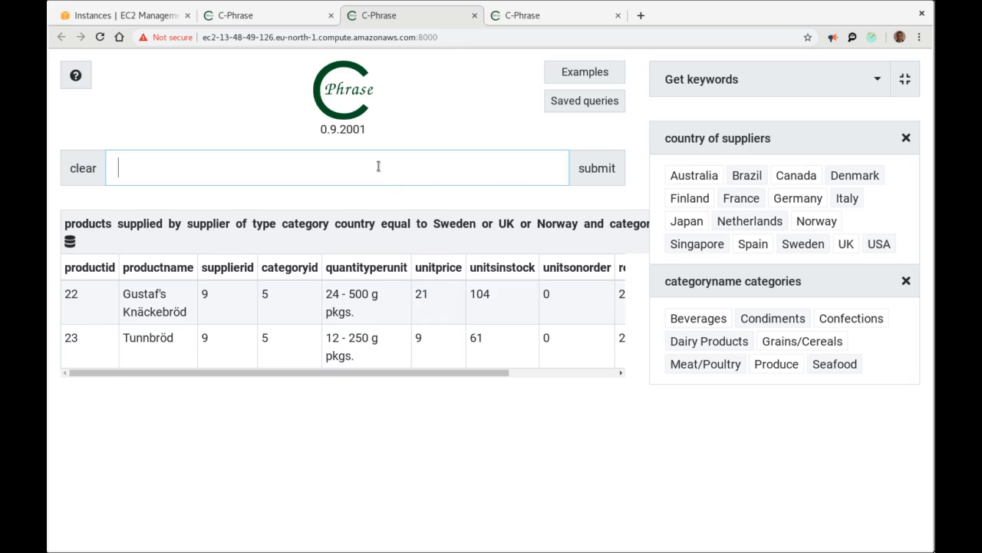
{"action": "type", "text": "su"}
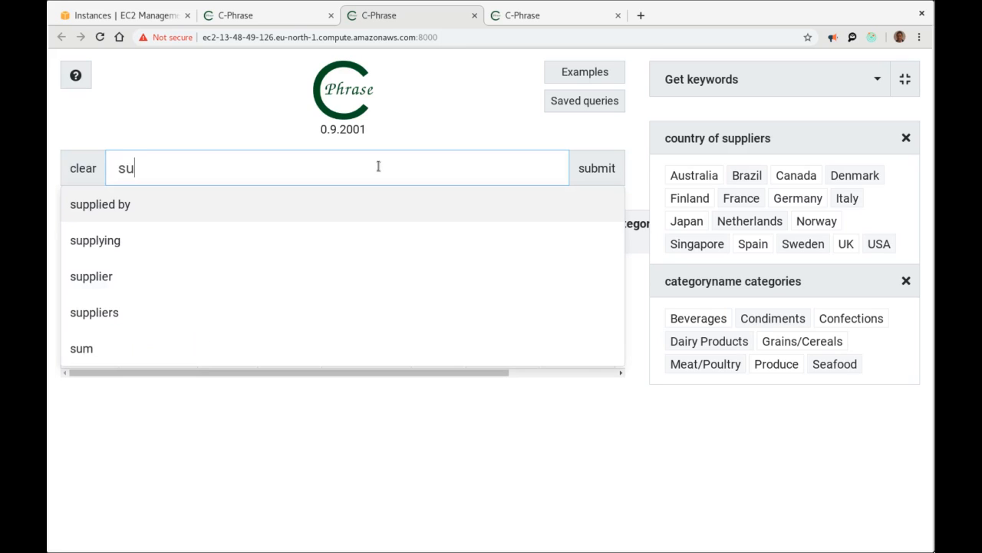
{"action": "type", "text": "pll"}
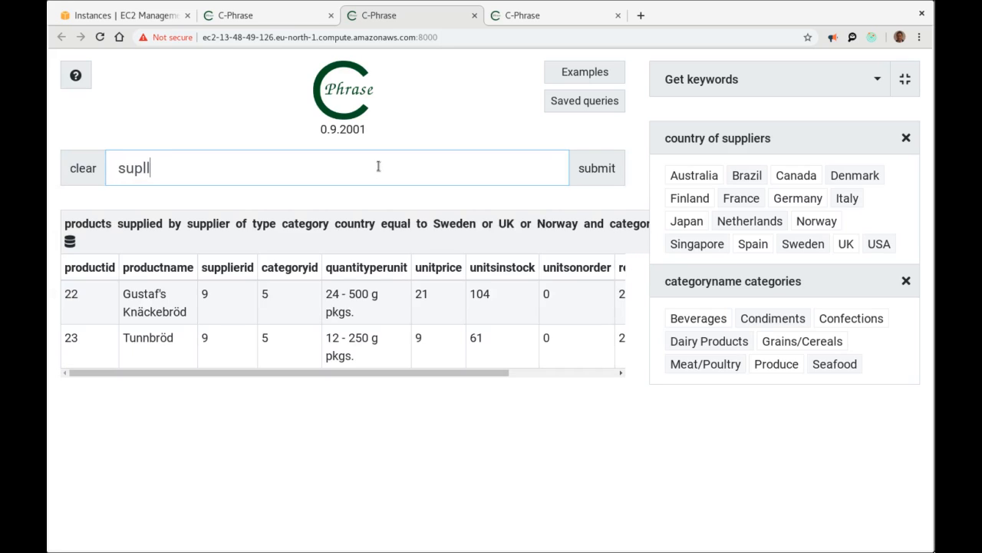
{"action": "key", "text": "BackSpace"}
{"action": "type", "text": "plu"}
{"action": "key", "text": "BackSpace"}
{"action": "type", "text": "ier of pro"}
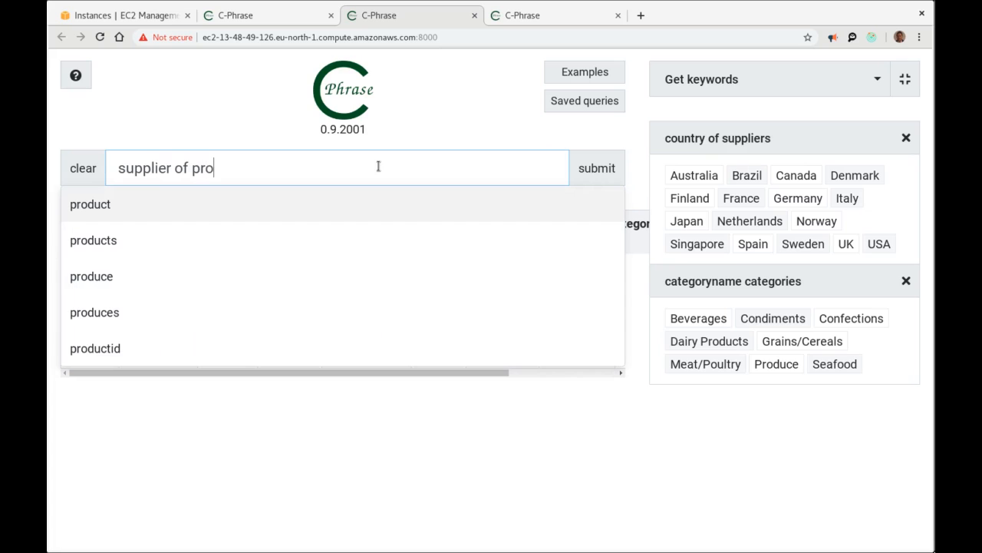
{"action": "type", "text": "ucts "}
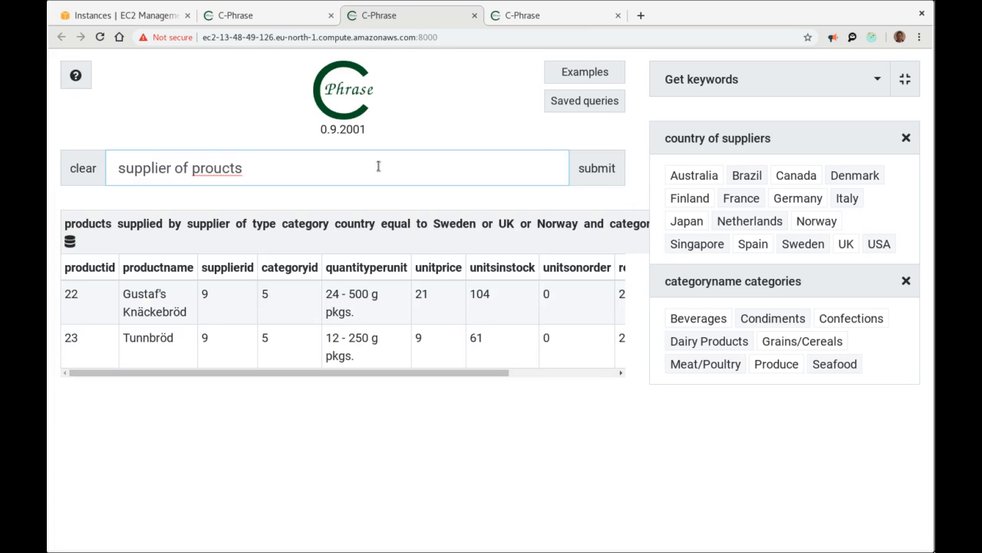
{"action": "type", "text": "type"}
Add Dairy Products and Beverages, run, and accept the spelling correction for 22 suppliers.
{"action": "left_click", "coordinate": [725, 341]}
{"action": "left_click", "coordinate": [700, 321]}
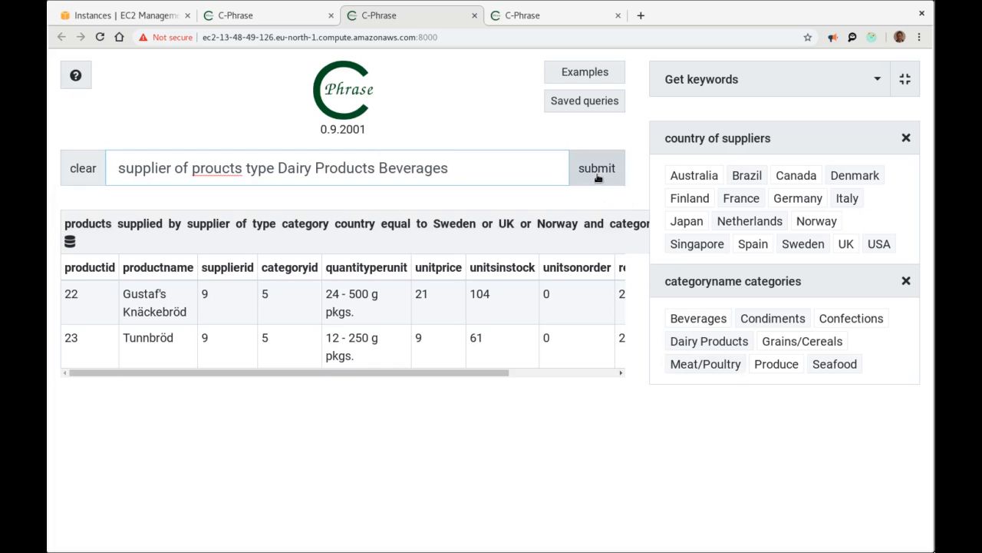
{"action": "left_click", "coordinate": [598, 177]}
{"action": "left_click", "coordinate": [449, 229]}
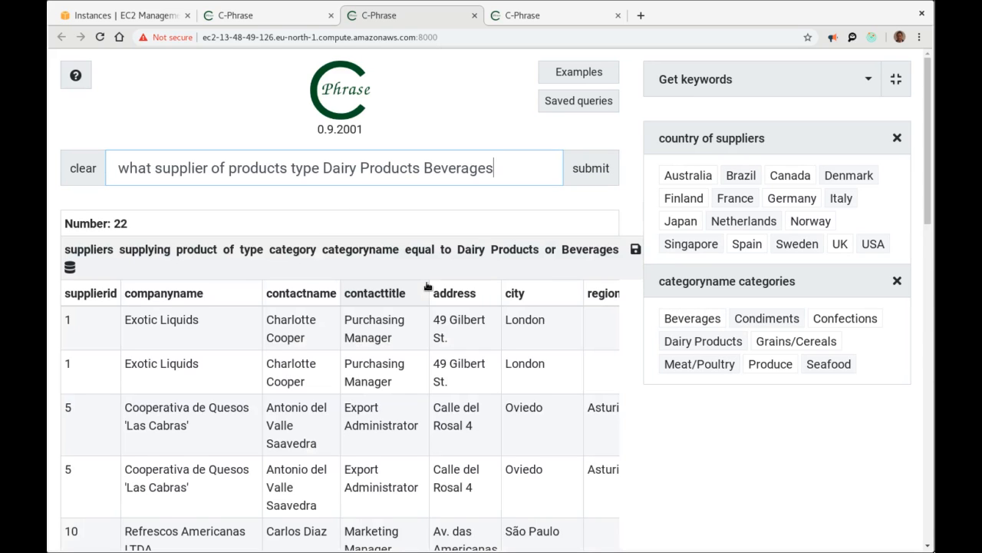
{"action": "scroll", "coordinate": [498, 341], "scroll_direction": "down", "scroll_amount": 5}
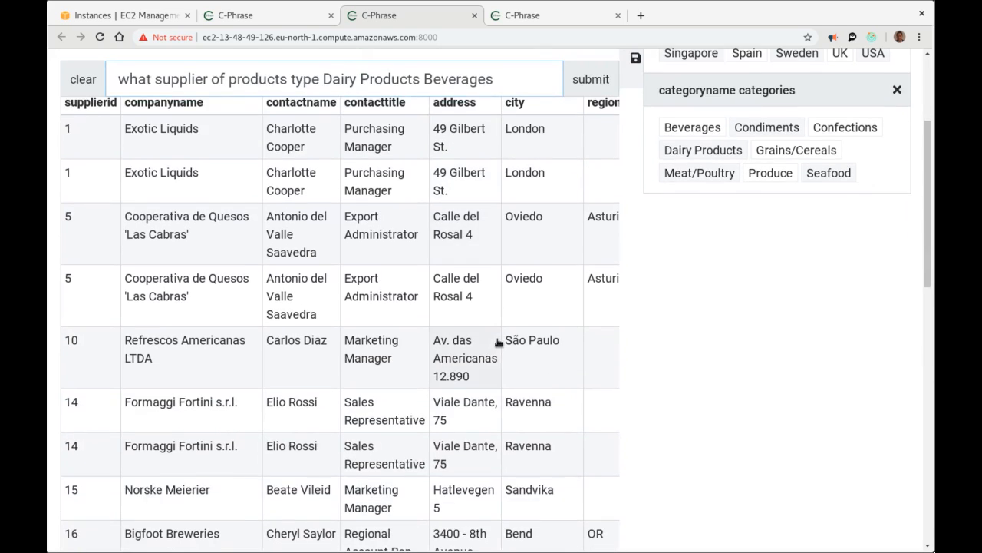
{"action": "scroll", "coordinate": [498, 340], "scroll_direction": "up", "scroll_amount": 5}
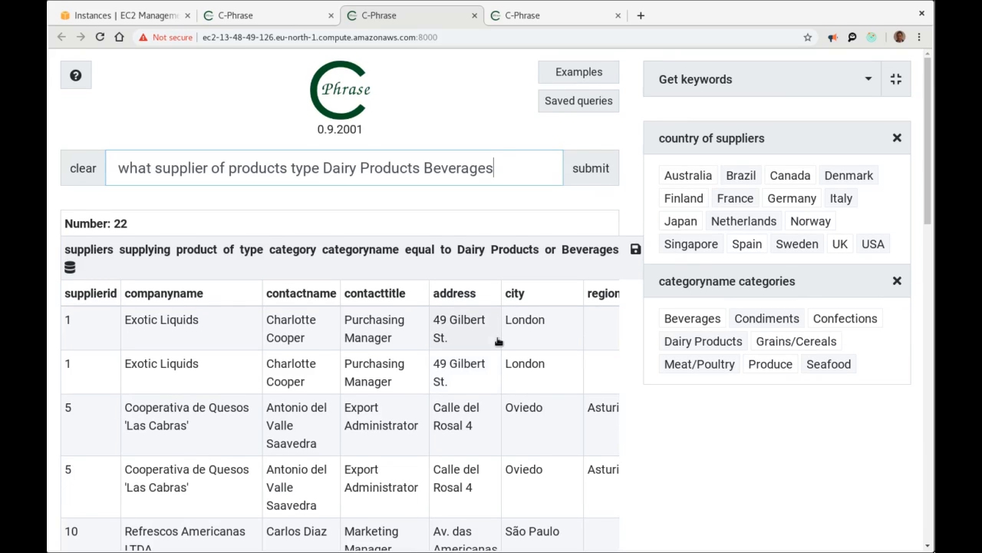